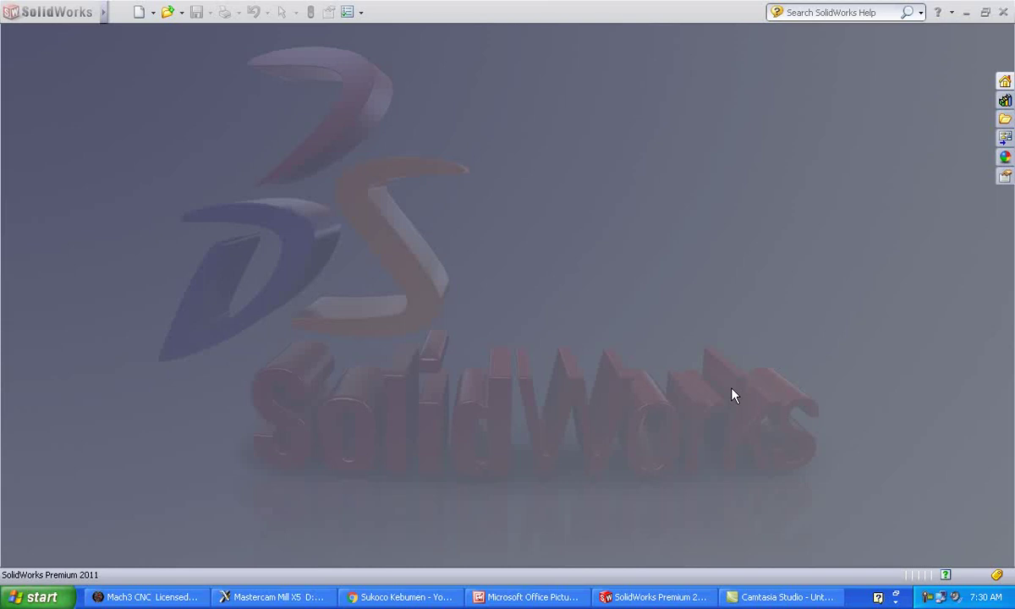
# Review the JEC.bmp reference drawing in Picture Manager, then start a new SolidWorks part
pyautogui.click(536, 597)
pyautogui.moveTo(668, 340)
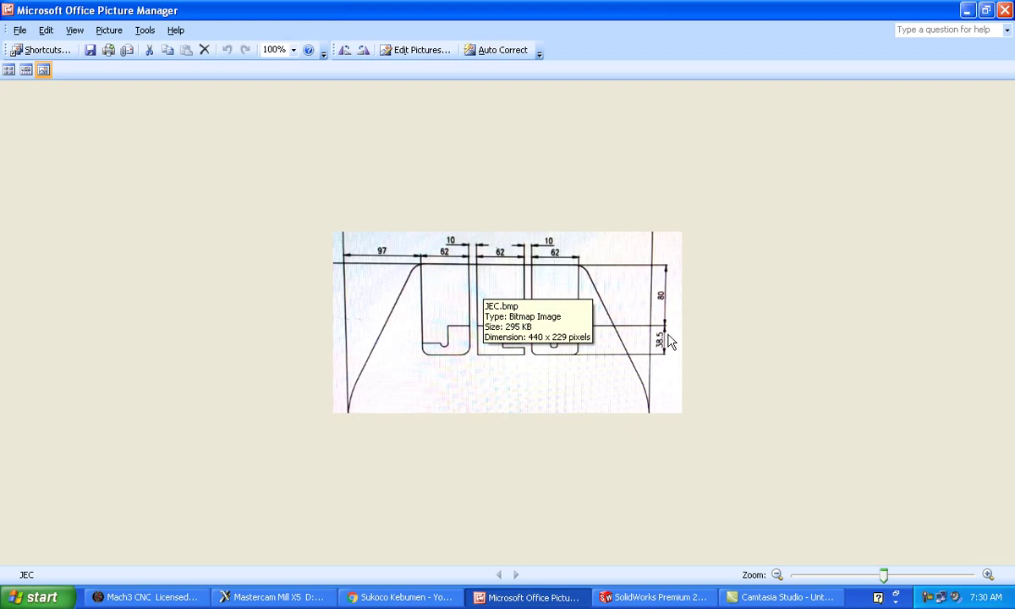
pyautogui.click(653, 598)
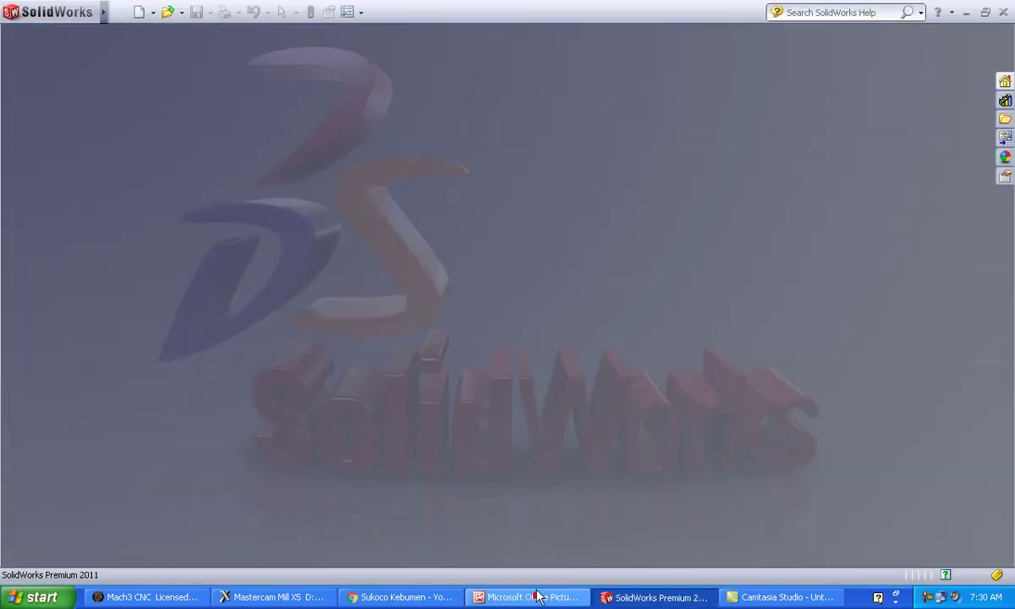
pyautogui.click(139, 13)
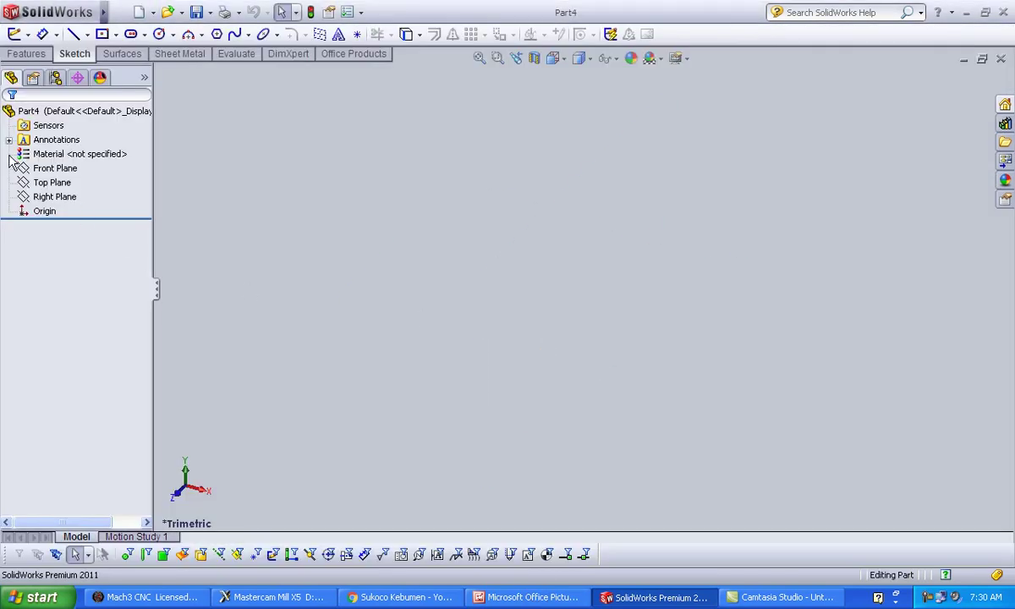
# Sketch a center rectangle from the origin on the Front Plane
pyautogui.click(51, 167)
pyautogui.click(30, 142)
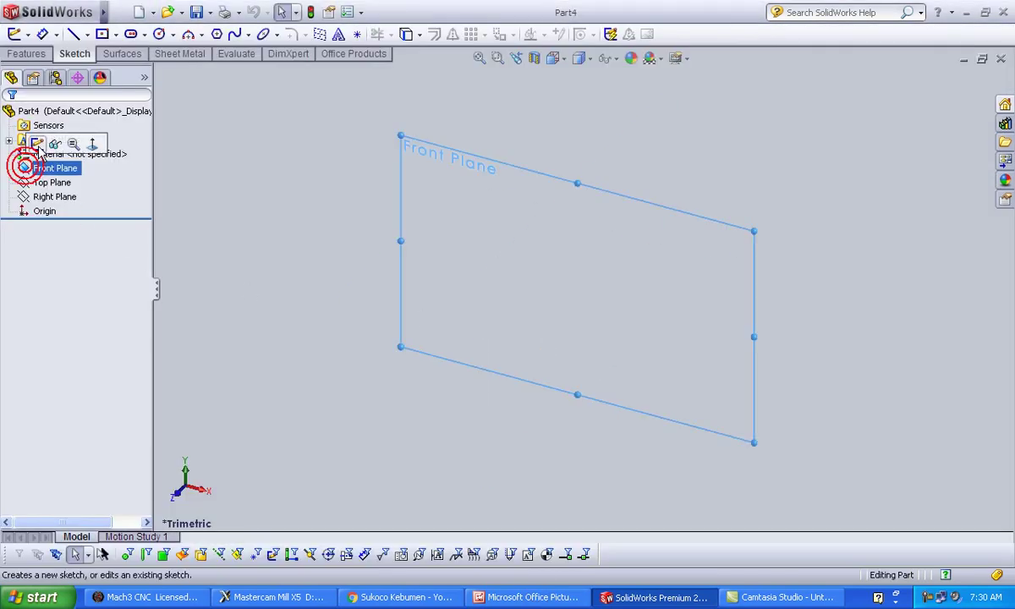
pyautogui.click(101, 33)
pyautogui.click(583, 289)
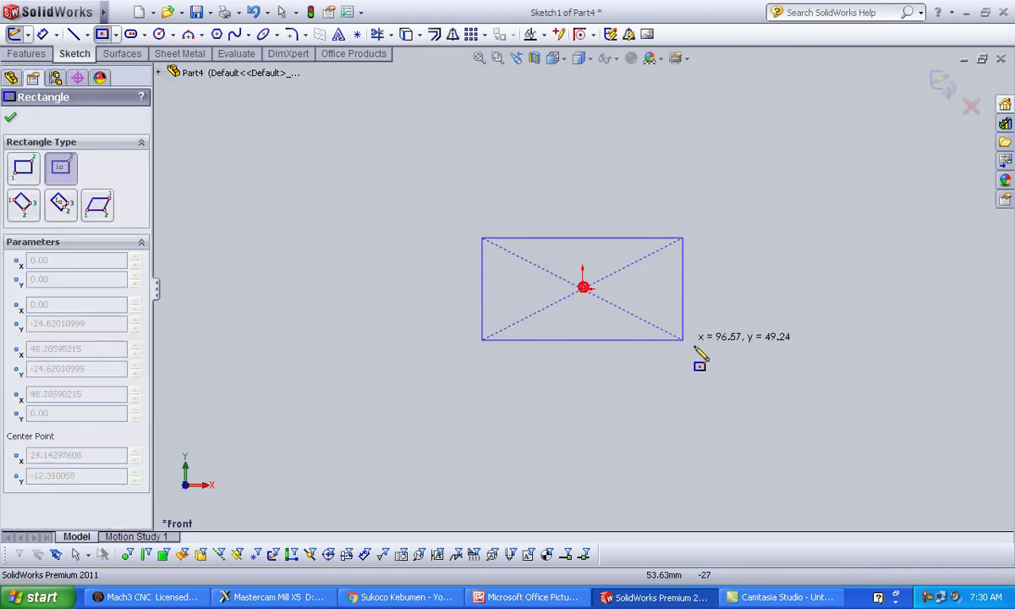
pyautogui.click(818, 364)
# Dimension the rectangle 206 mm wide and 38.5 mm tall, then close the sketch
pyautogui.moveTo(921, 372); pyautogui.dragTo(872, 203, button='right')
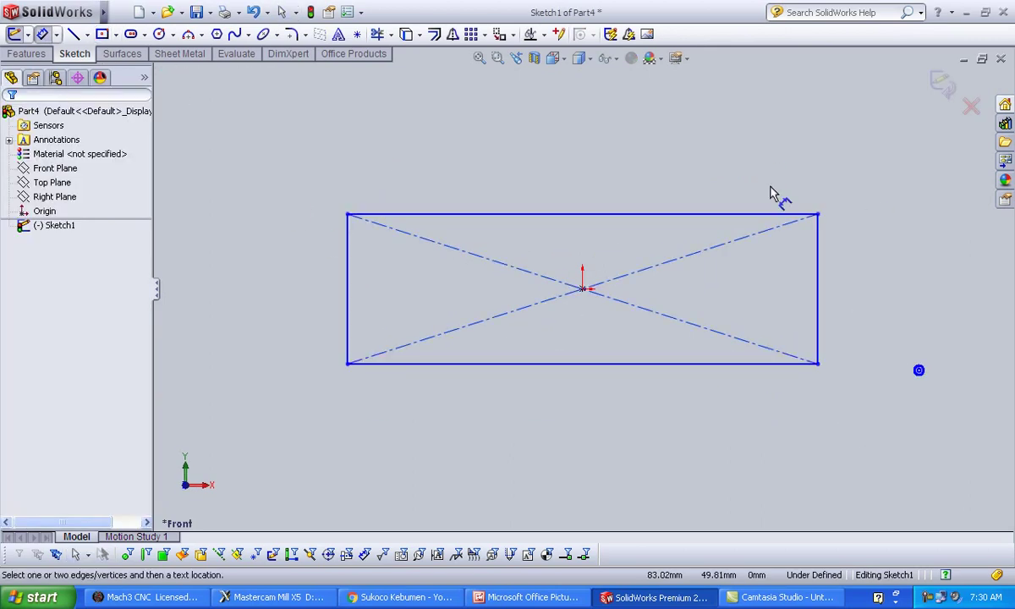
pyautogui.click(567, 214)
pyautogui.click(584, 191)
pyautogui.write('206')
pyautogui.press('Return')
pyautogui.click(798, 288)
pyautogui.click(836, 286)
pyautogui.write('38.5')
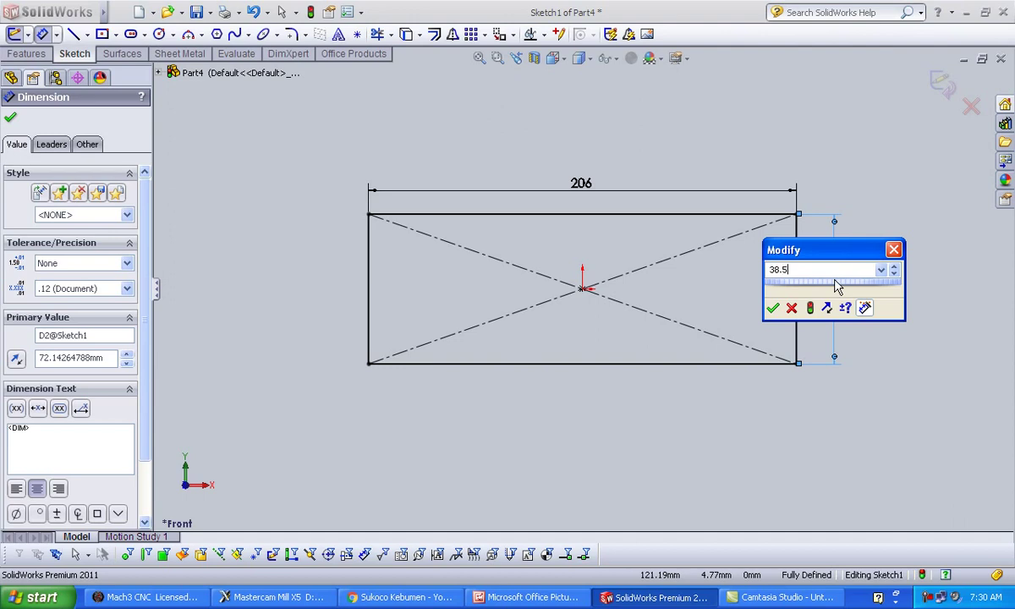
pyautogui.press('Return')
pyautogui.click(941, 83)
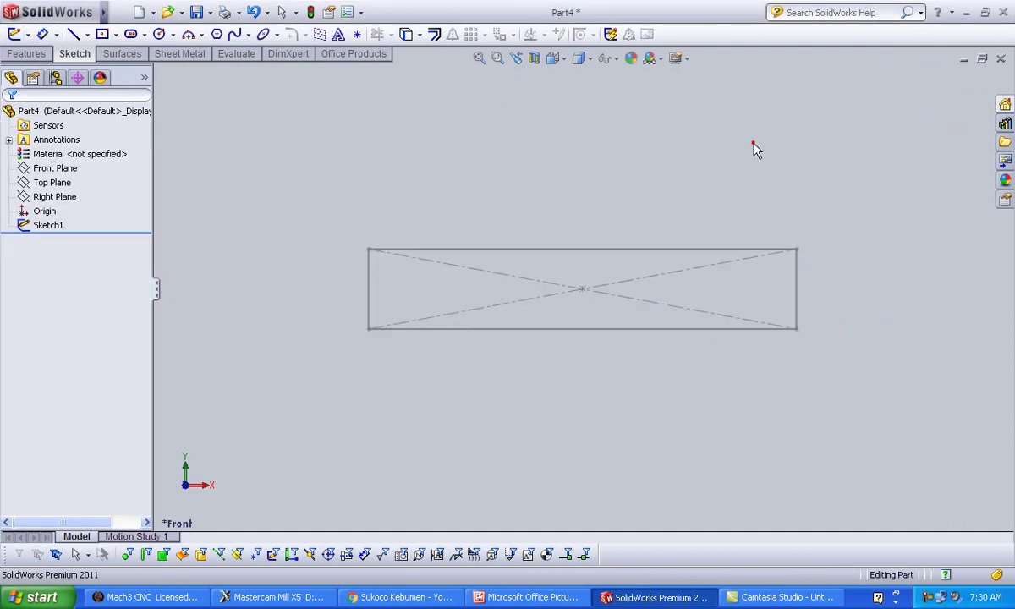
pyautogui.scroll(-1, 673, 230)
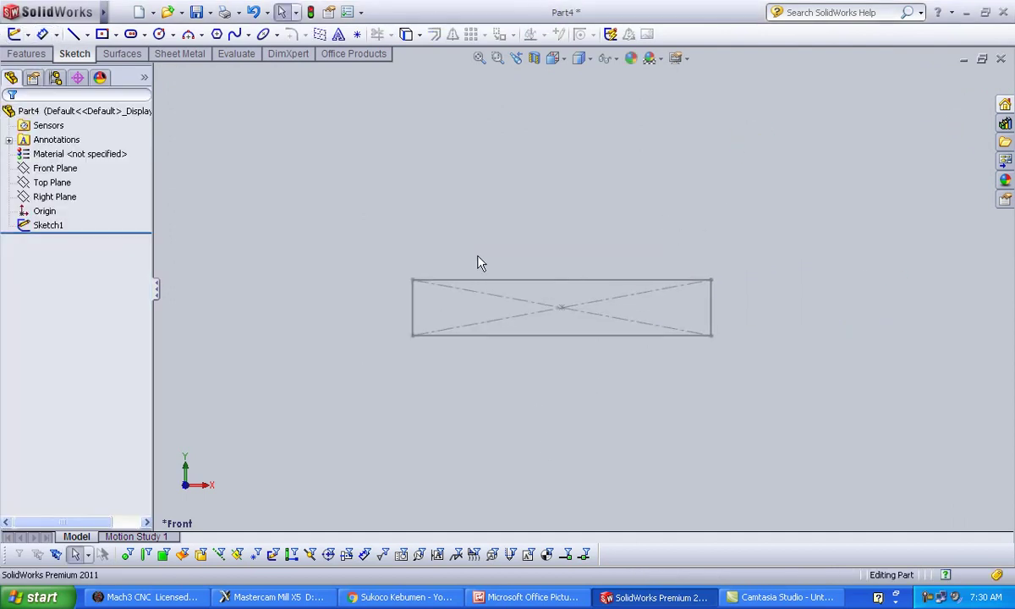
# Start a second Front Plane sketch and show the Sketch commands in Customize
pyautogui.click(52, 167)
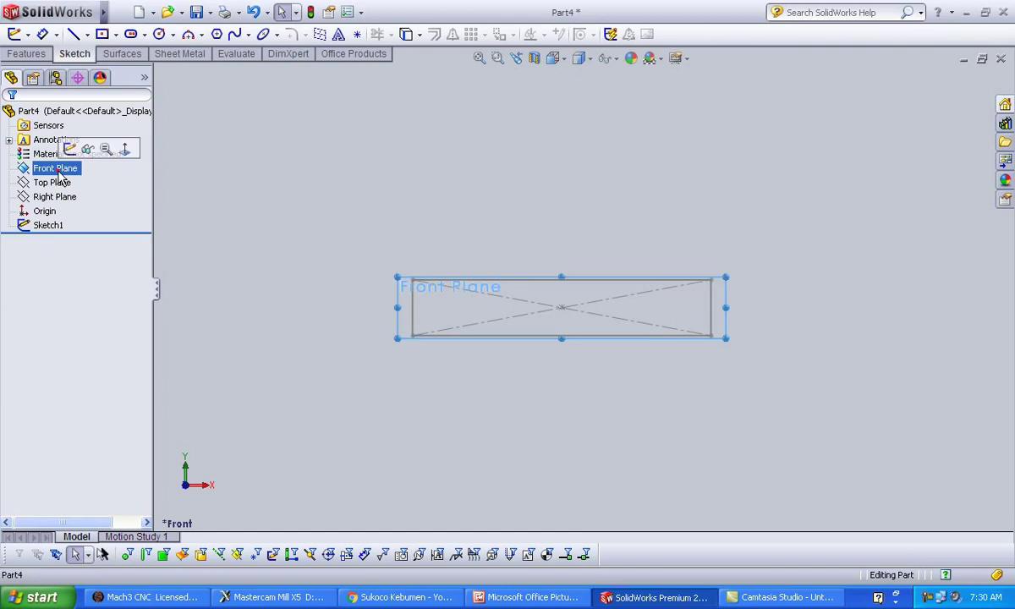
pyautogui.click(64, 149)
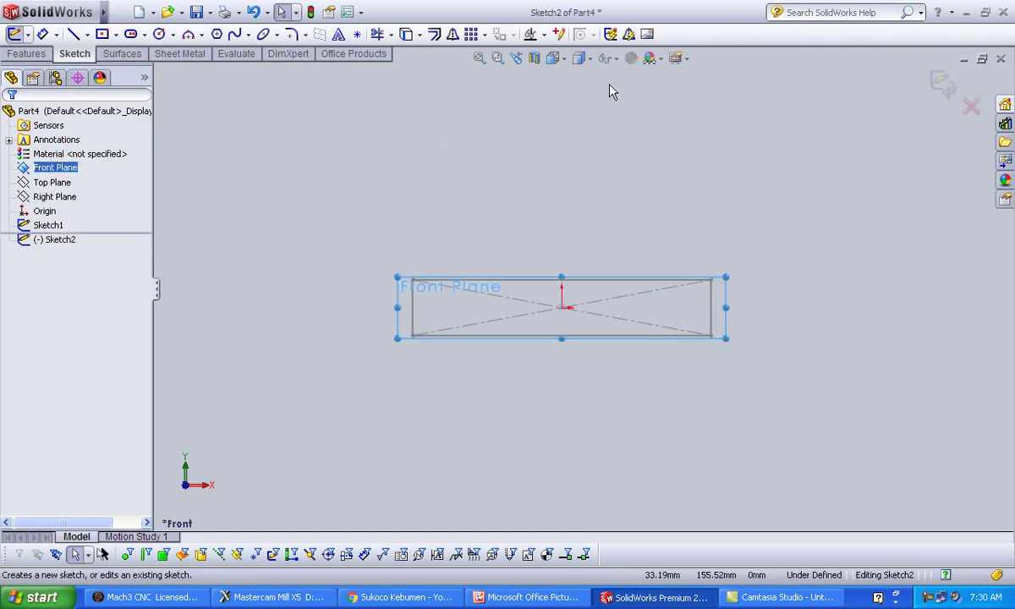
pyautogui.click(360, 14)
pyautogui.click(379, 44)
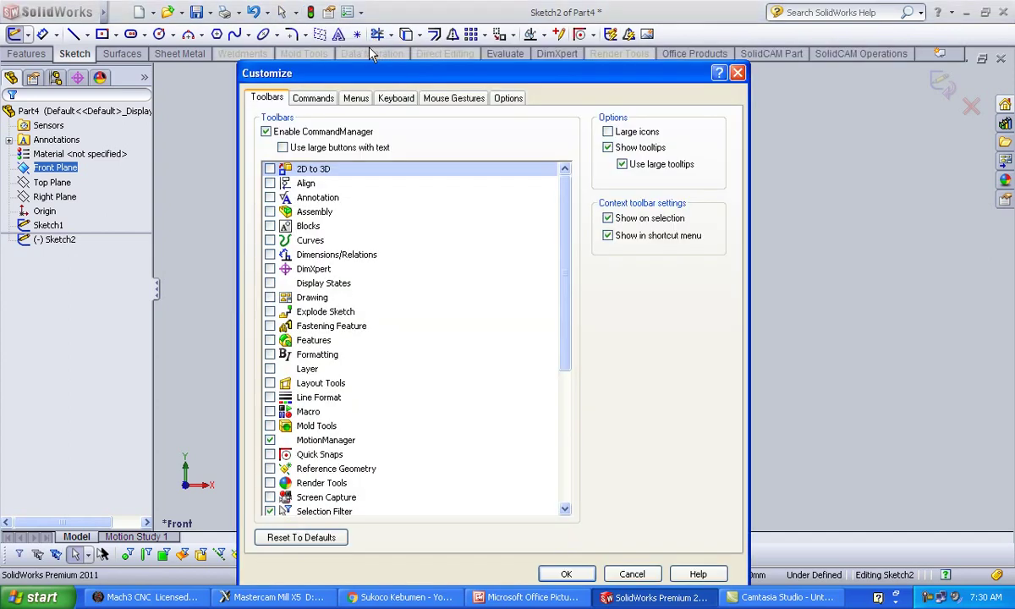
pyautogui.click(316, 98)
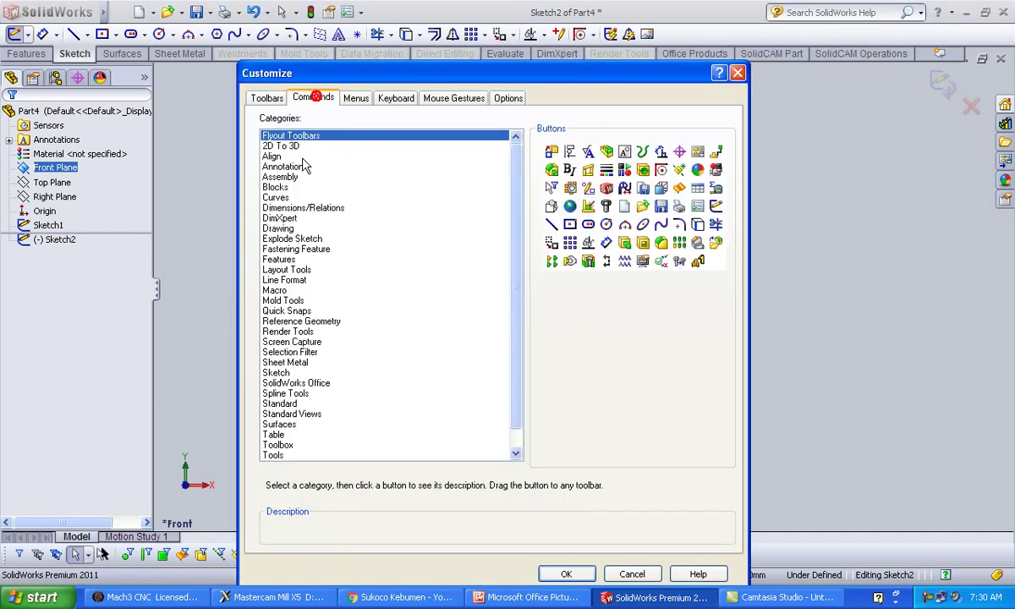
pyautogui.click(275, 374)
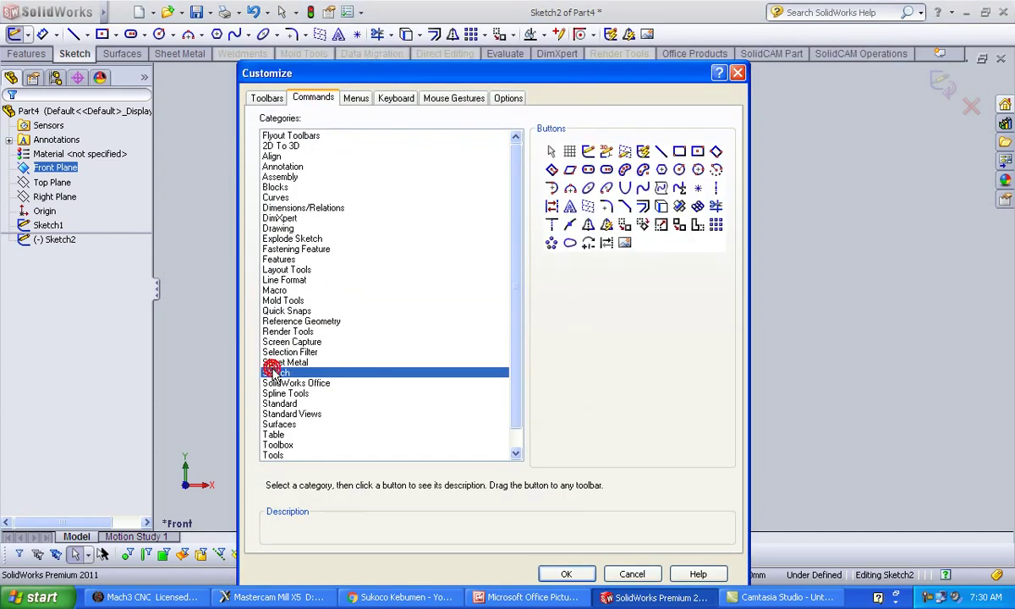
# Add Sketch Picture to the toolbar and launch it to browse Downloads
pyautogui.click(625, 243)
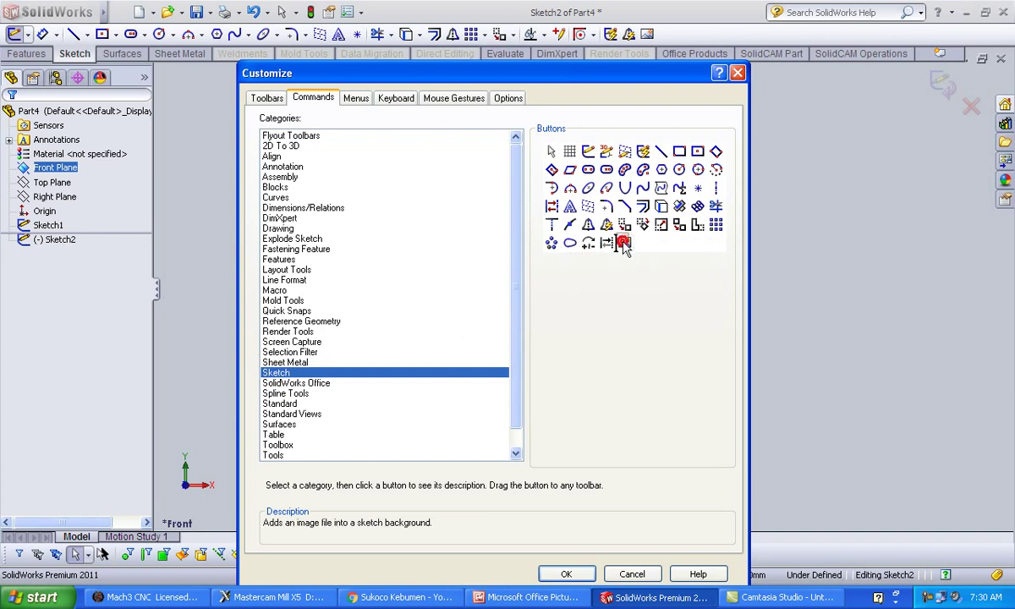
pyautogui.moveTo(797, 197); pyautogui.dragTo(764, 74)
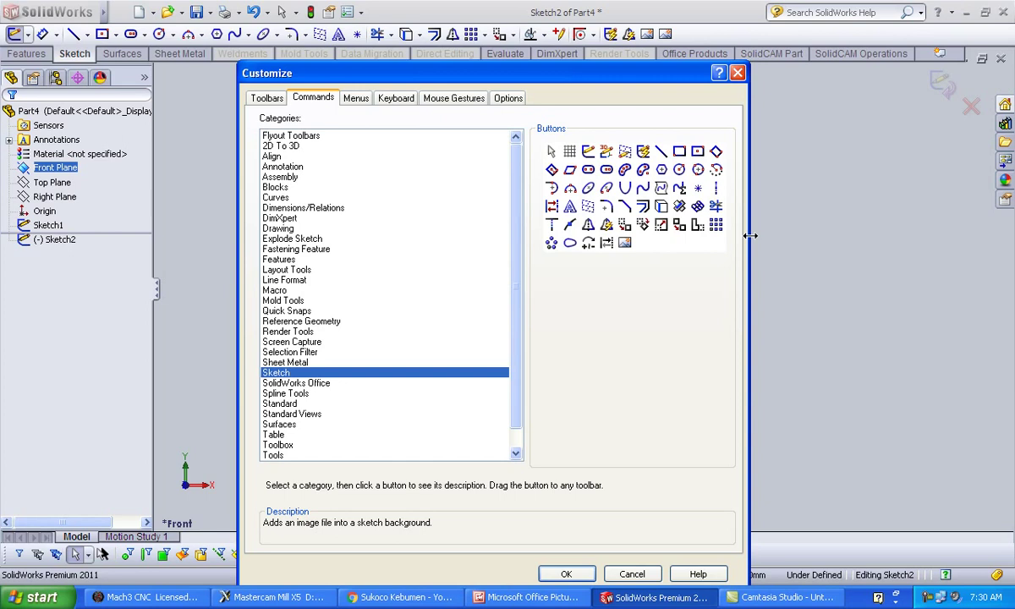
pyautogui.moveTo(665, 36); pyautogui.dragTo(665, 34)
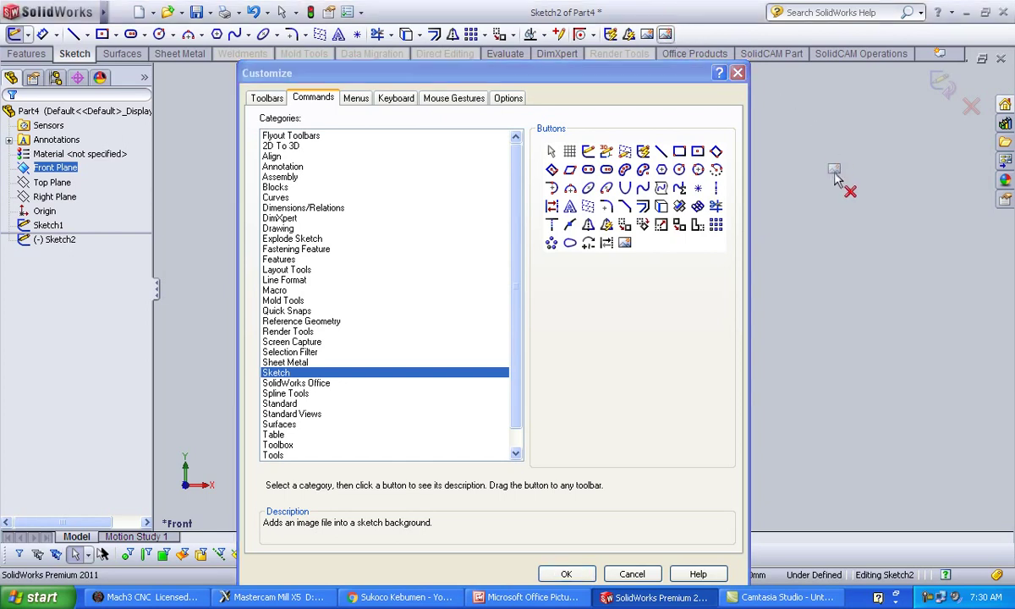
pyautogui.click(738, 74)
pyautogui.click(647, 34)
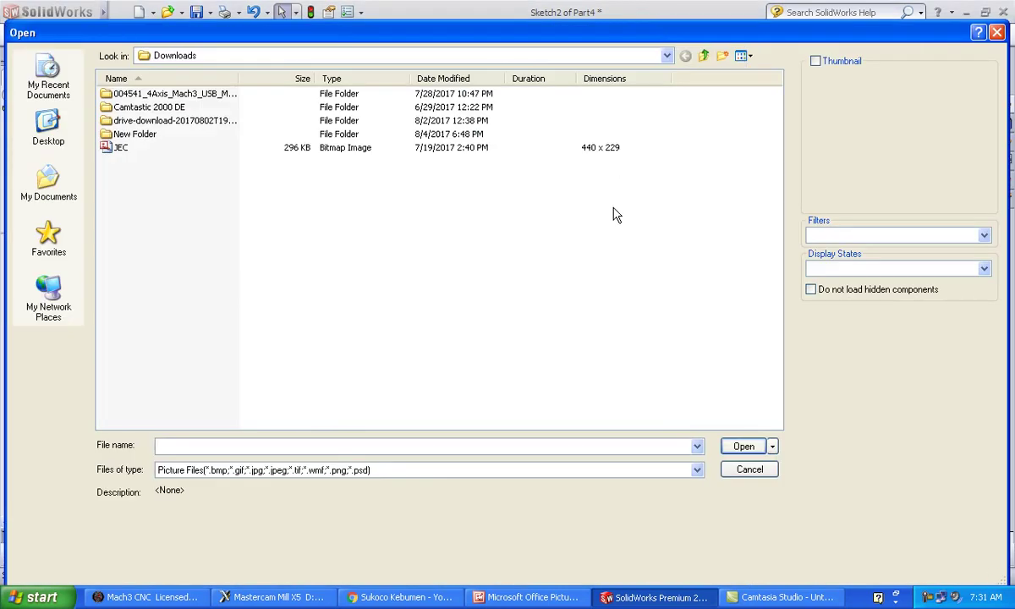
# Insert the JEC image into the sketch, then shrink and move it toward the rectangle
pyautogui.click(742, 448)
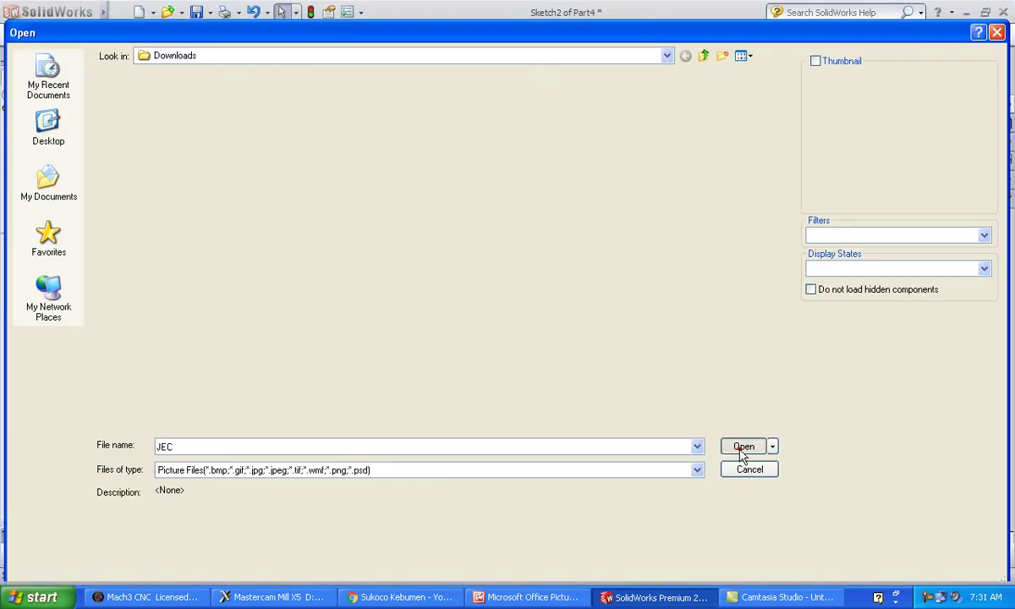
pyautogui.press('z')
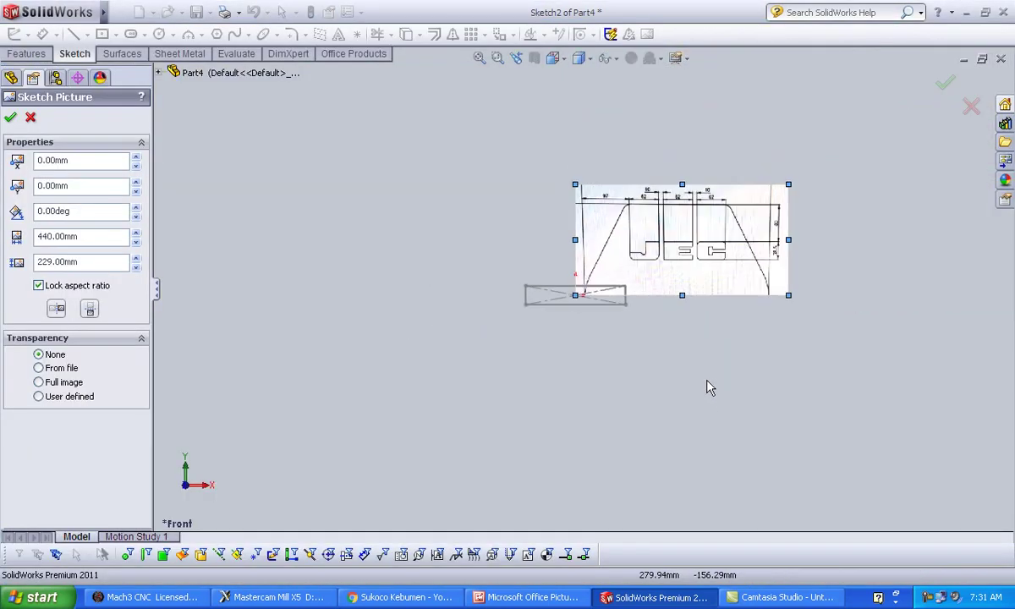
pyautogui.moveTo(788, 185)
pyautogui.mouseDown()
pyautogui.moveTo(738, 231)
pyautogui.moveTo(751, 227)
pyautogui.mouseUp()
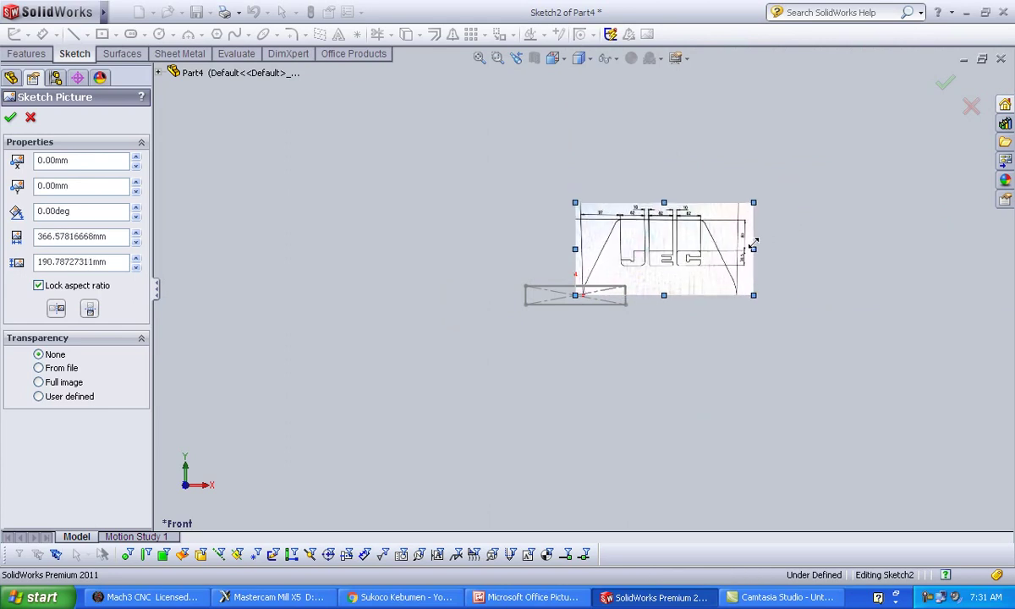
pyautogui.moveTo(663, 268); pyautogui.dragTo(575, 298)
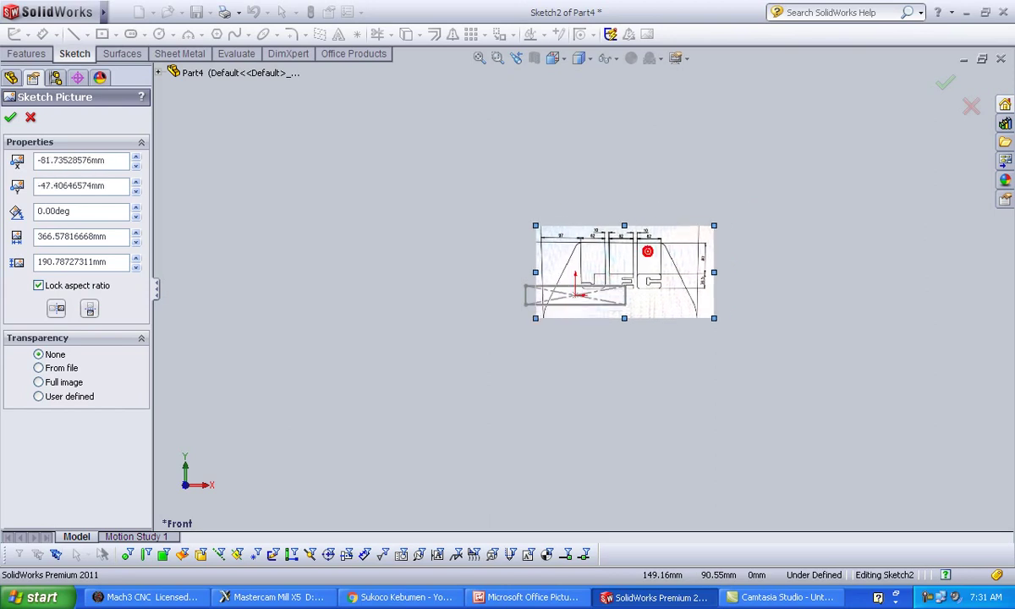
pyautogui.scroll(2, 575, 300)
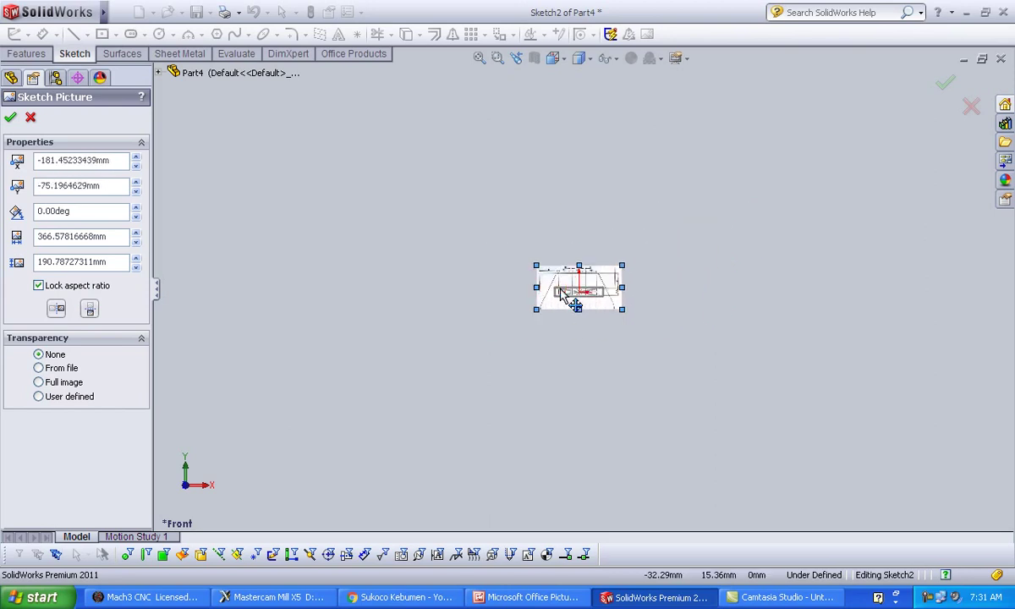
pyautogui.scroll(-3, 592, 296)
pyautogui.scroll(-3, 597, 297)
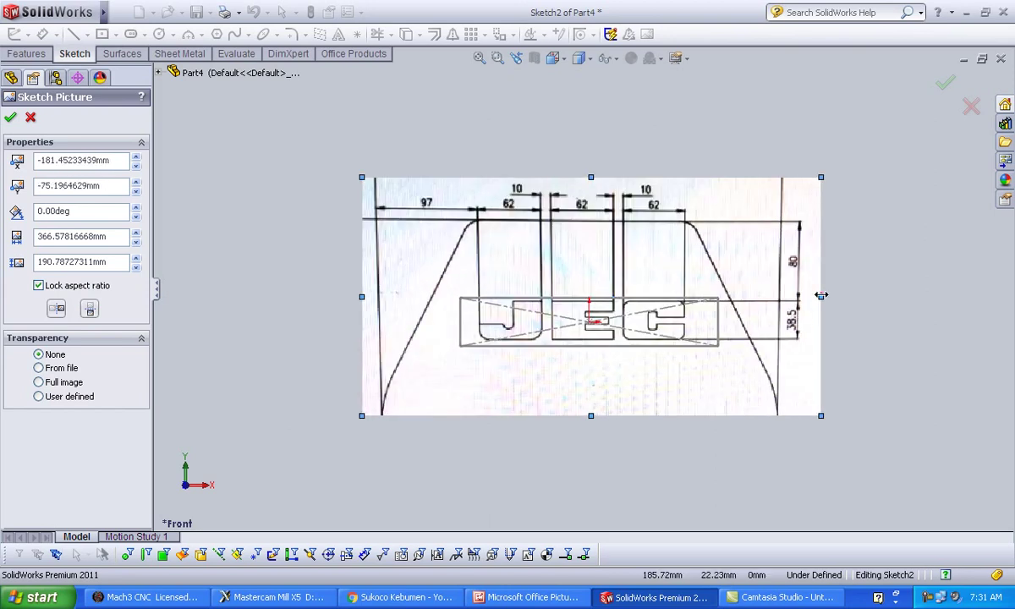
# Scale and nudge the JEC picture so its letters line up with the rectangle
pyautogui.moveTo(821, 295); pyautogui.dragTo(932, 296)
pyautogui.moveTo(834, 322); pyautogui.dragTo(787, 316)
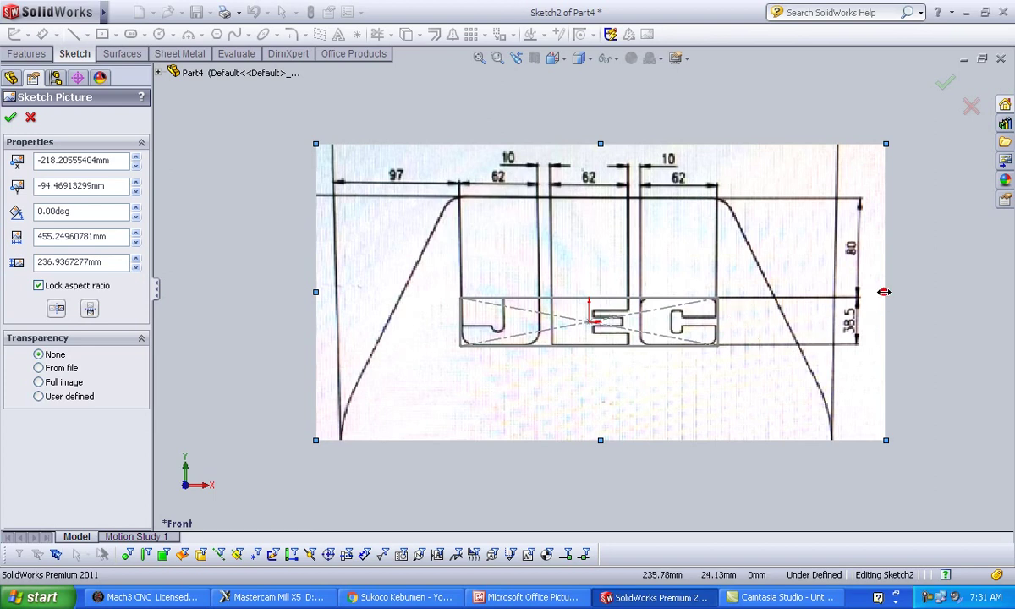
pyautogui.moveTo(883, 292); pyautogui.dragTo(888, 291)
pyautogui.scroll(-2, 594, 340)
pyautogui.scroll(-2, 476, 318)
pyautogui.moveTo(476, 318); pyautogui.dragTo(472, 318)
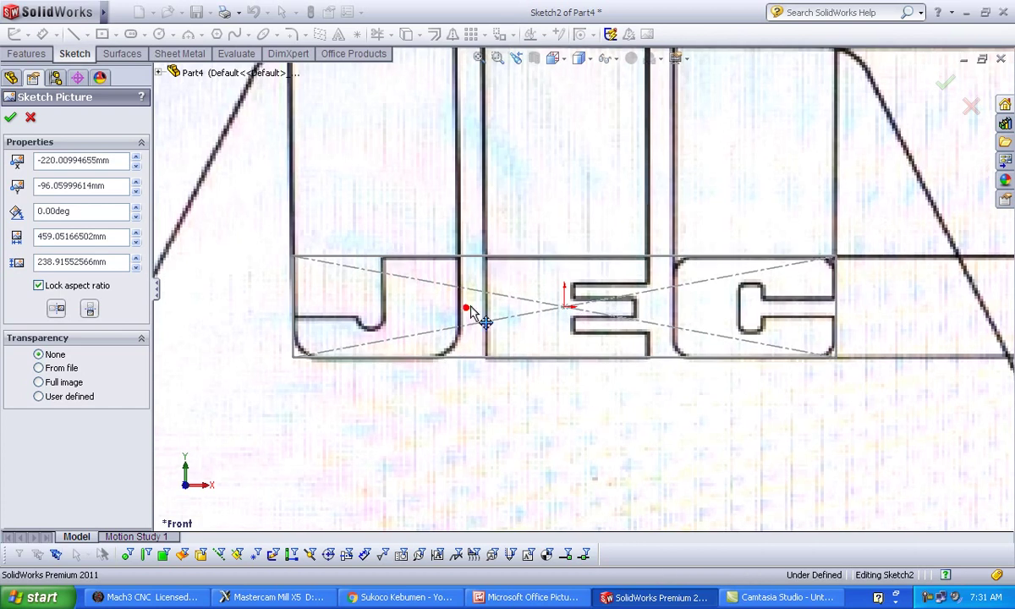
pyautogui.press('z')
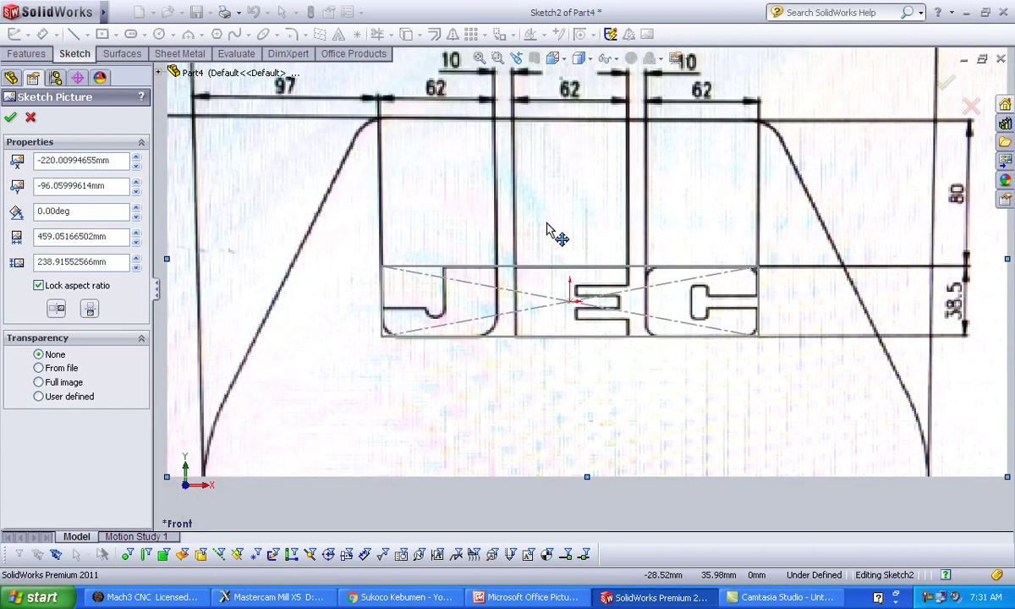
# Set full-image transparency to 0.78 and accept the sketch picture
pyautogui.click(39, 383)
pyautogui.click(74, 436)
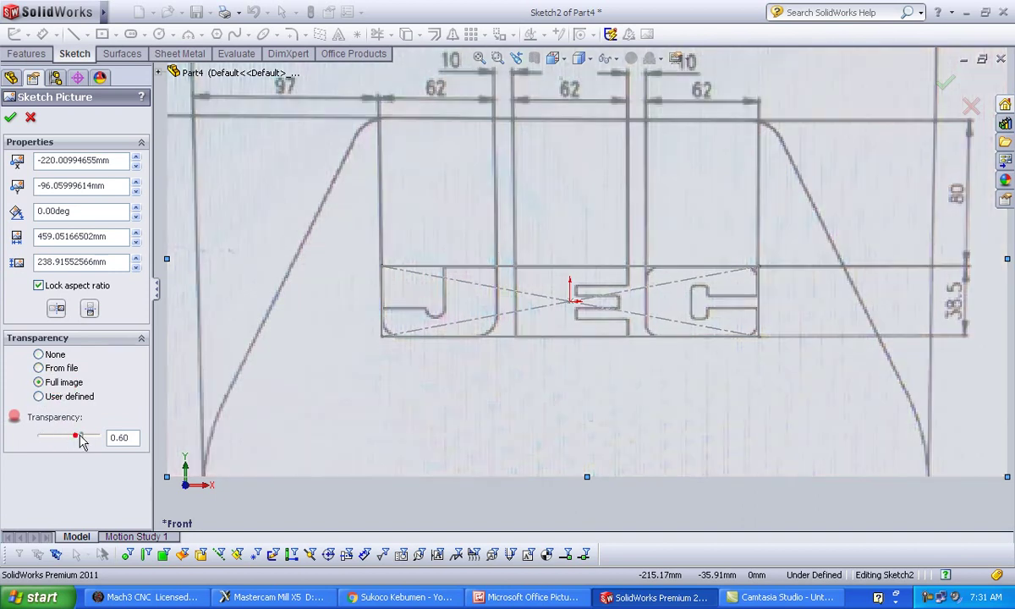
pyautogui.moveTo(94, 441); pyautogui.dragTo(89, 441)
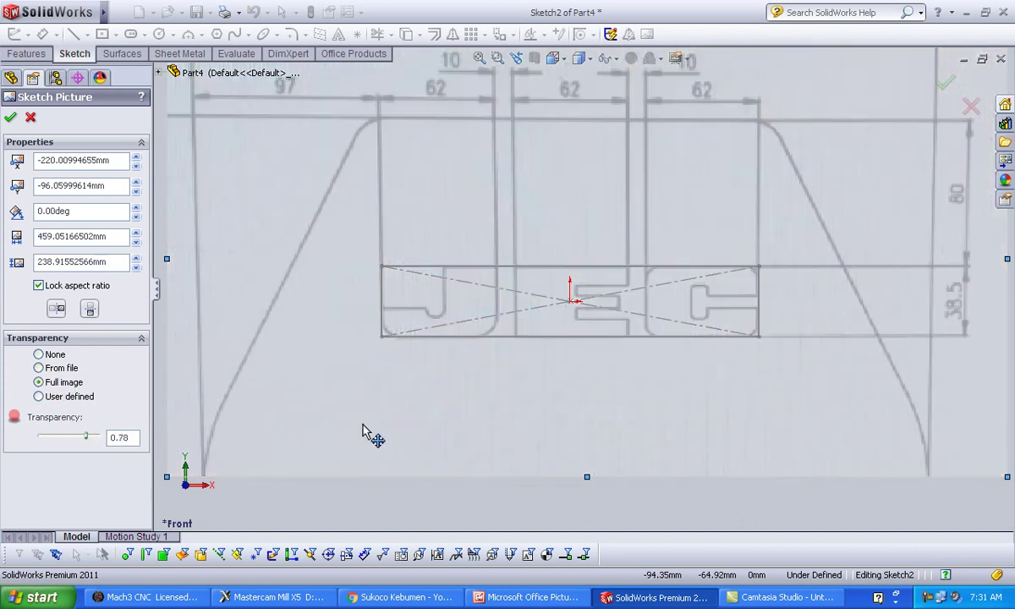
pyautogui.scroll(2, 372, 434)
pyautogui.scroll(-3, 498, 340)
pyautogui.scroll(-2, 684, 264)
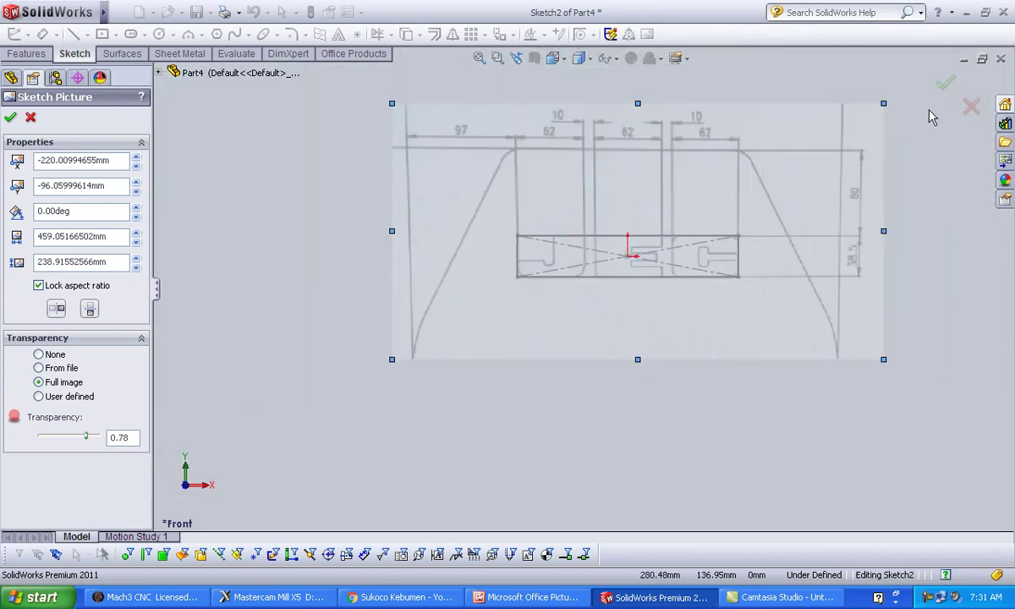
pyautogui.click(945, 84)
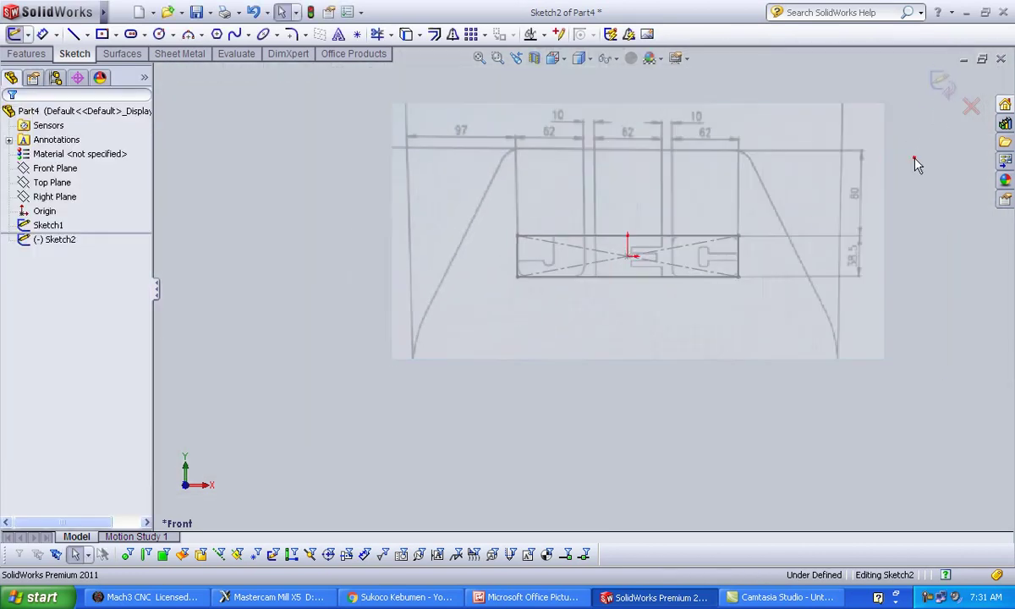
# Exit the picture sketch and hide the Sketch1 rectangle
pyautogui.scroll(-2, 868, 154)
pyautogui.scroll(1, 812, 139)
pyautogui.scroll(2, 505, 303)
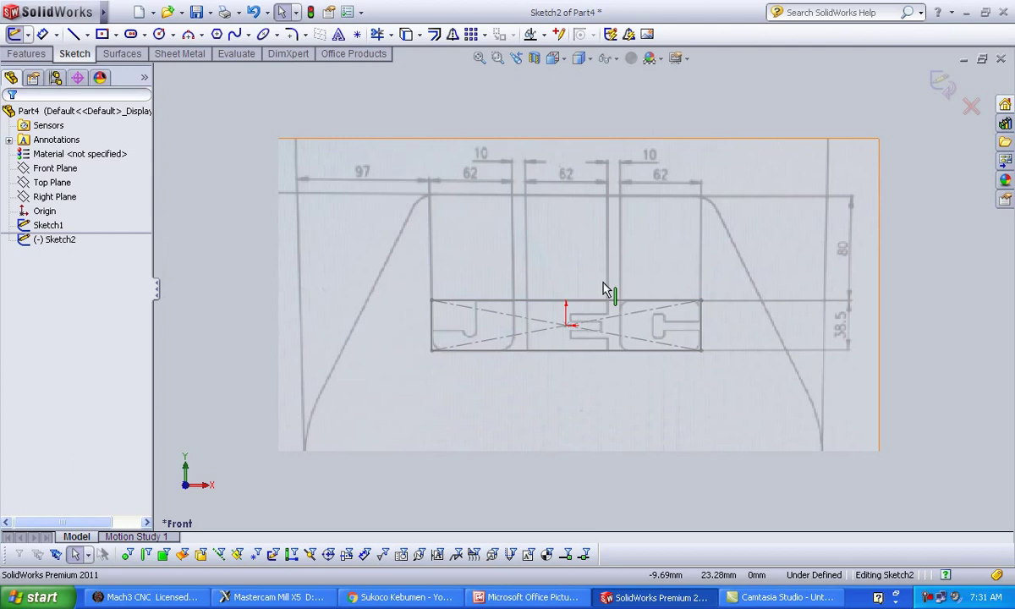
pyautogui.click(939, 81)
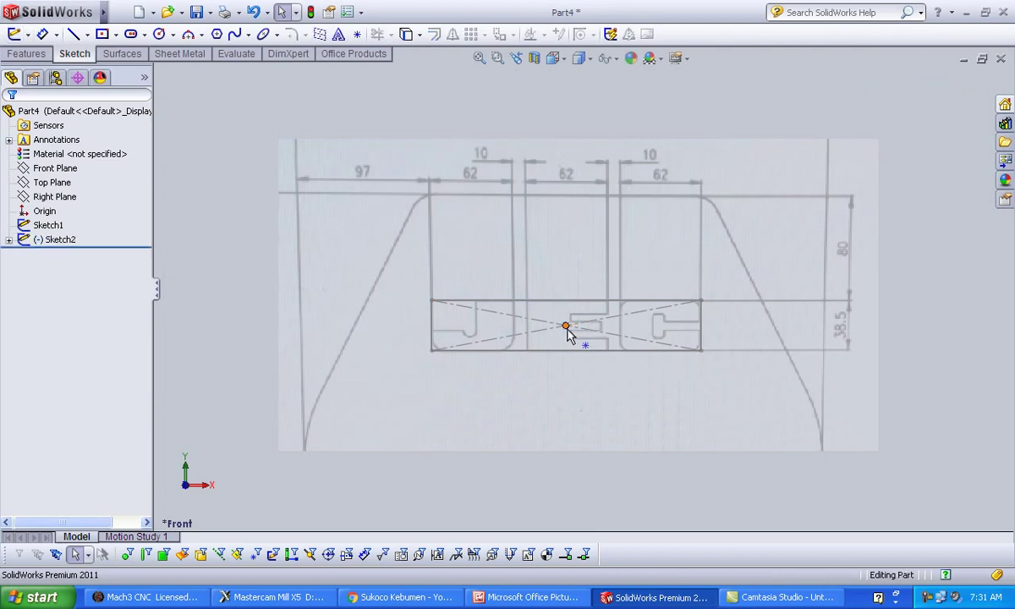
pyautogui.click(55, 227)
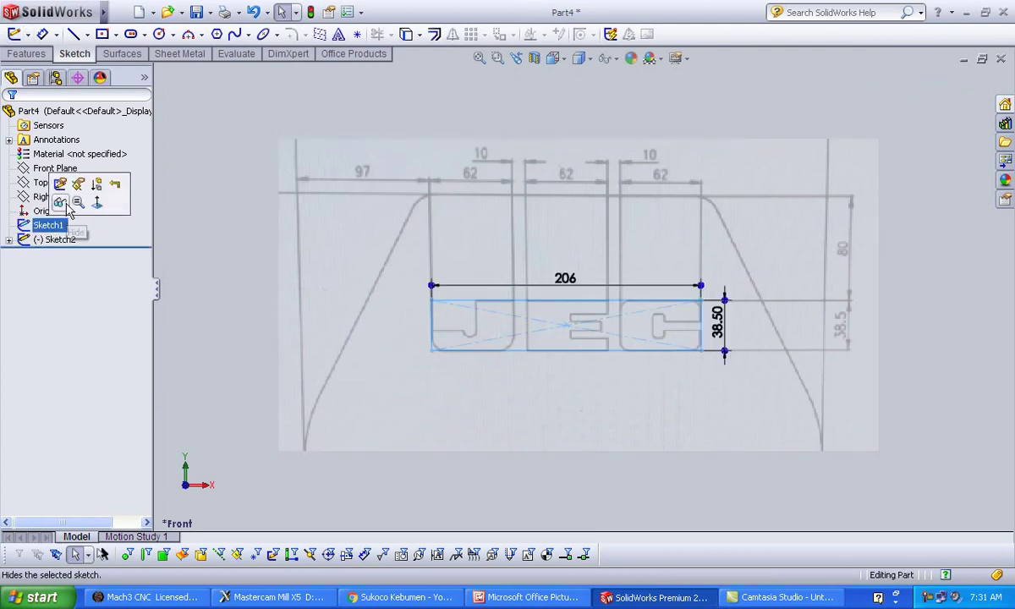
pyautogui.click(61, 198)
pyautogui.scroll(-2, 406, 304)
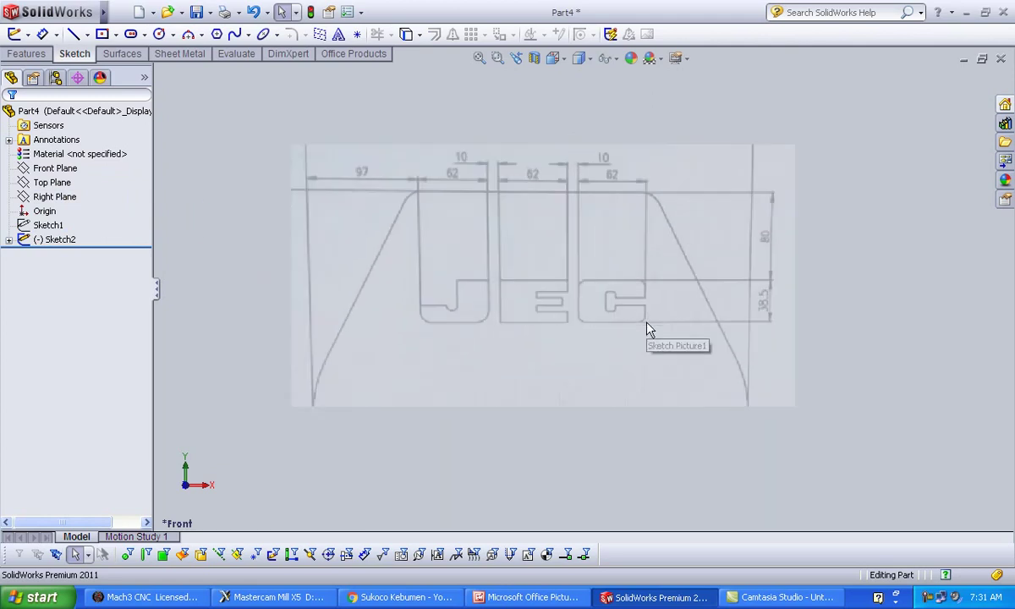
# Start a new sketch on the Front Plane with the Line tool
pyautogui.click(44, 169)
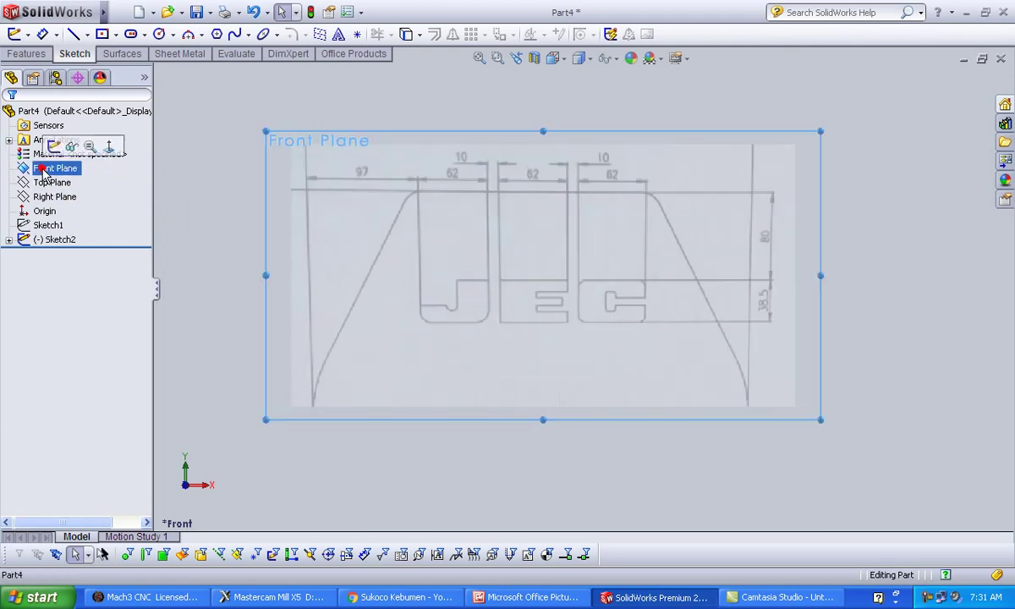
pyautogui.click(52, 149)
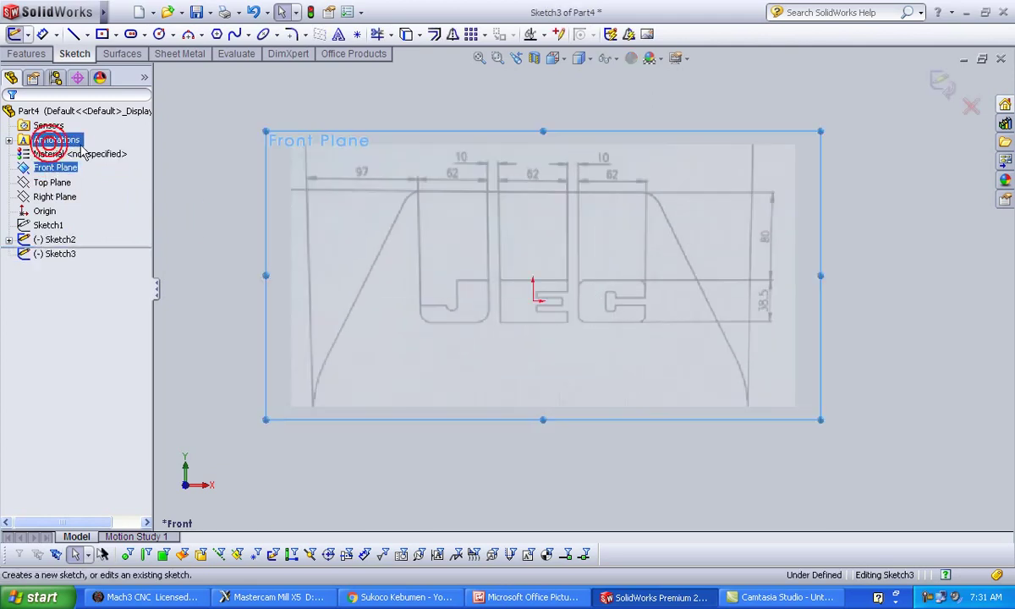
pyautogui.click(75, 34)
pyautogui.scroll(-2, 551, 324)
pyautogui.scroll(-2, 492, 301)
pyautogui.scroll(-1, 381, 244)
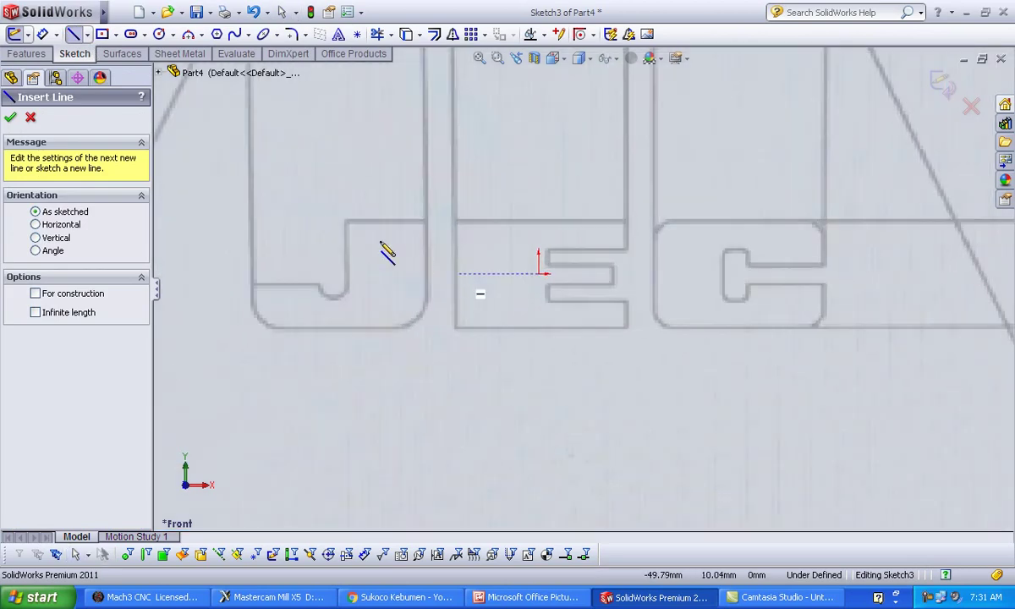
# Trace the J outline with lines and an arc for its hook notch
pyautogui.click(347, 222)
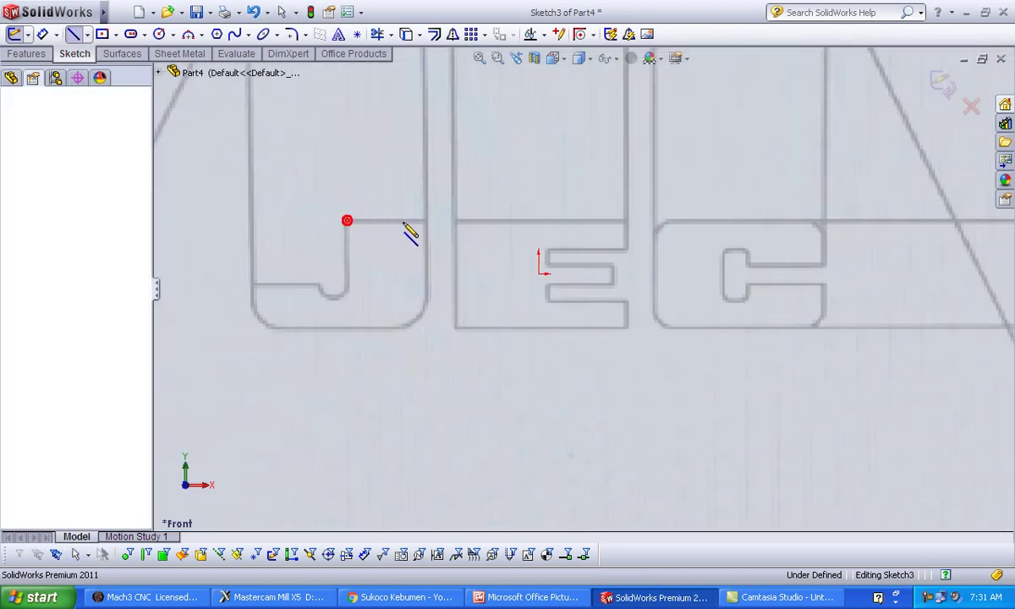
pyautogui.click(426, 221)
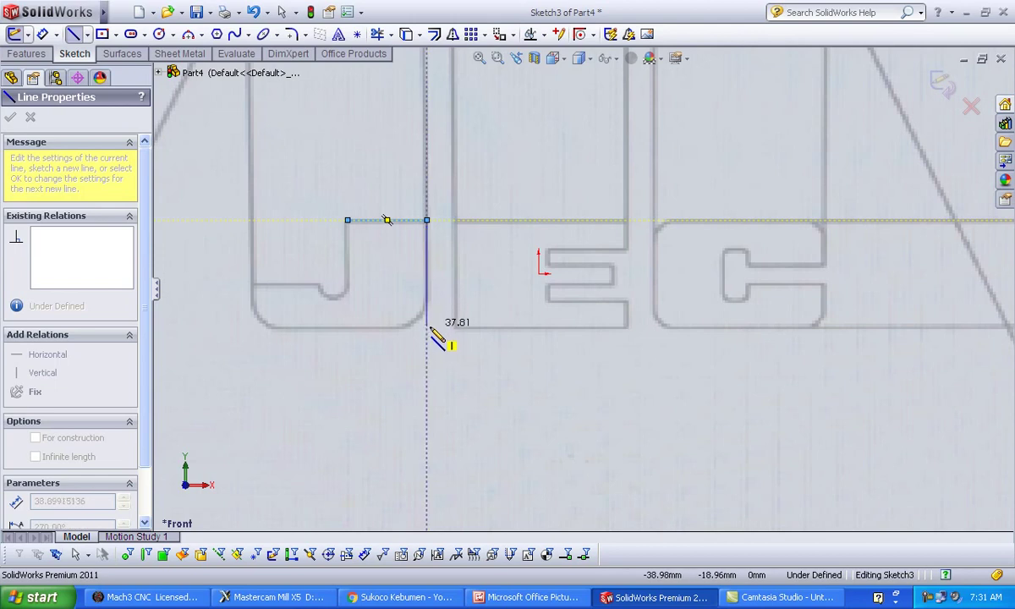
pyautogui.click(426, 328)
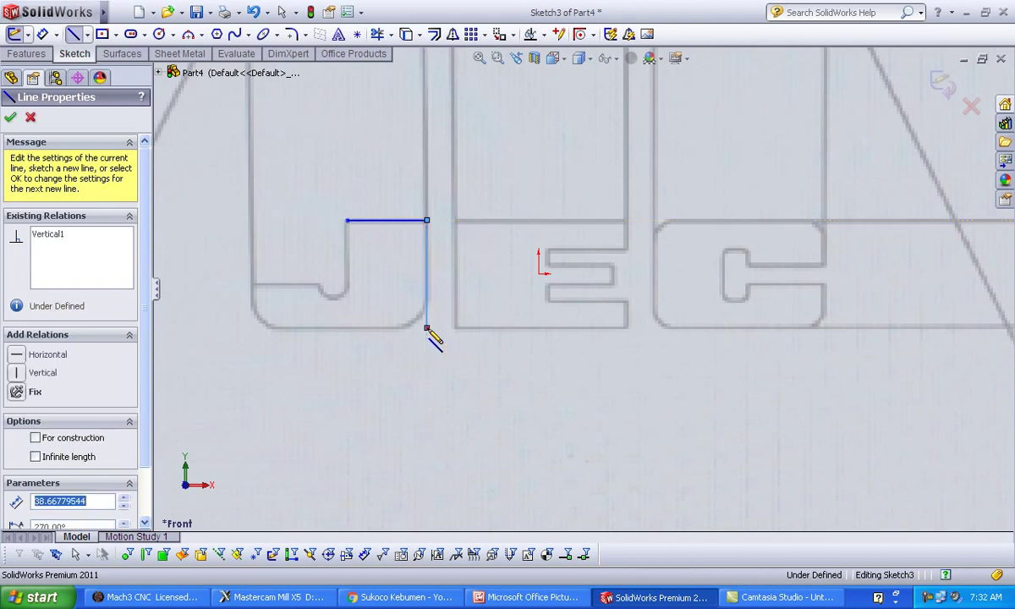
pyautogui.click(251, 327)
pyautogui.click(252, 284)
pyautogui.click(318, 284)
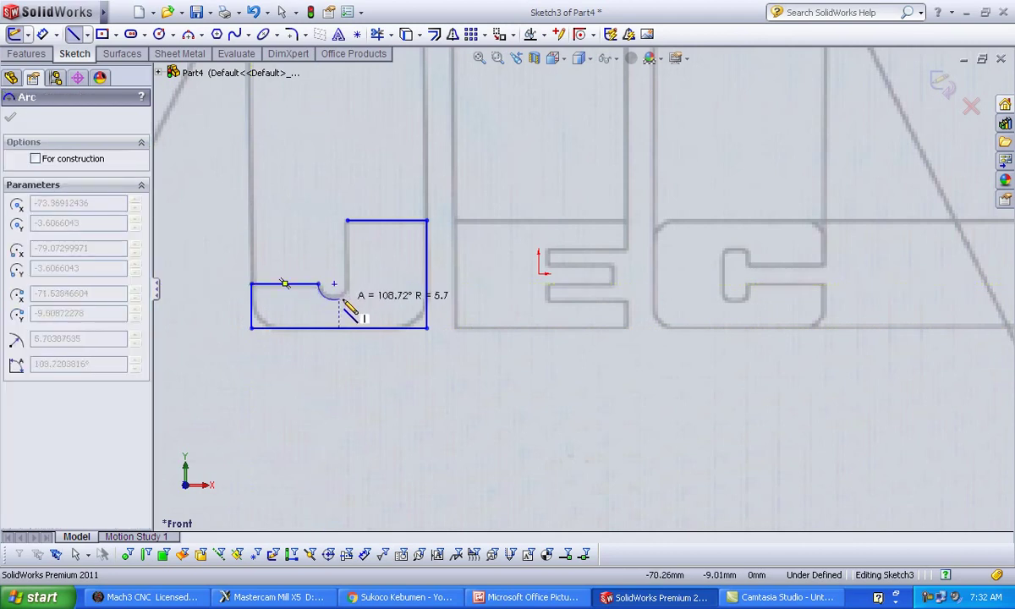
pyautogui.click(348, 284)
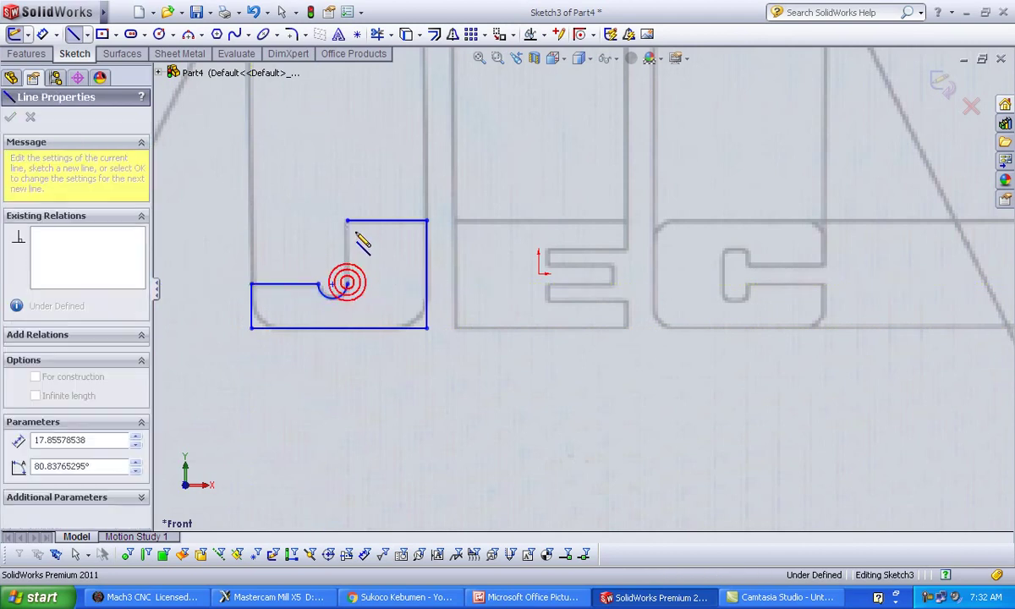
pyautogui.click(348, 223)
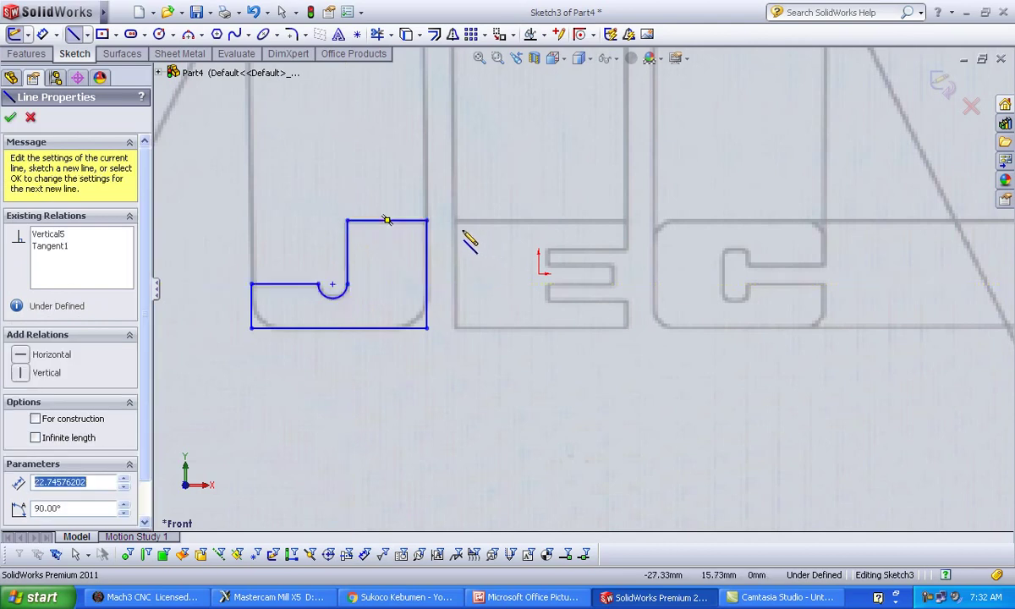
# Trace the E outline with its three arms beside the J
pyautogui.click(457, 220)
pyautogui.click(457, 329)
pyautogui.click(626, 329)
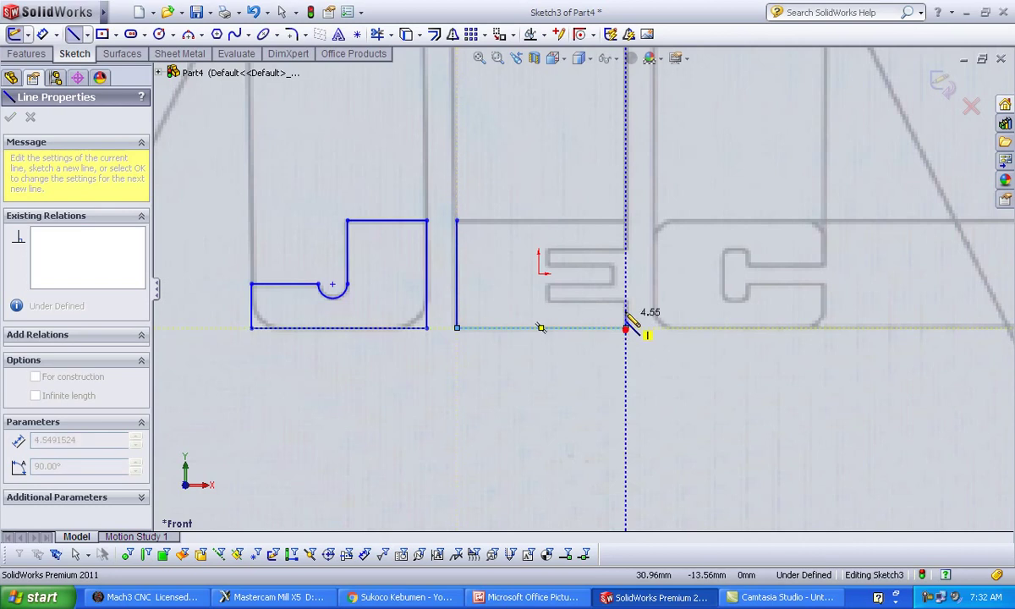
pyautogui.click(626, 298)
pyautogui.click(548, 298)
pyautogui.click(549, 284)
pyautogui.click(613, 284)
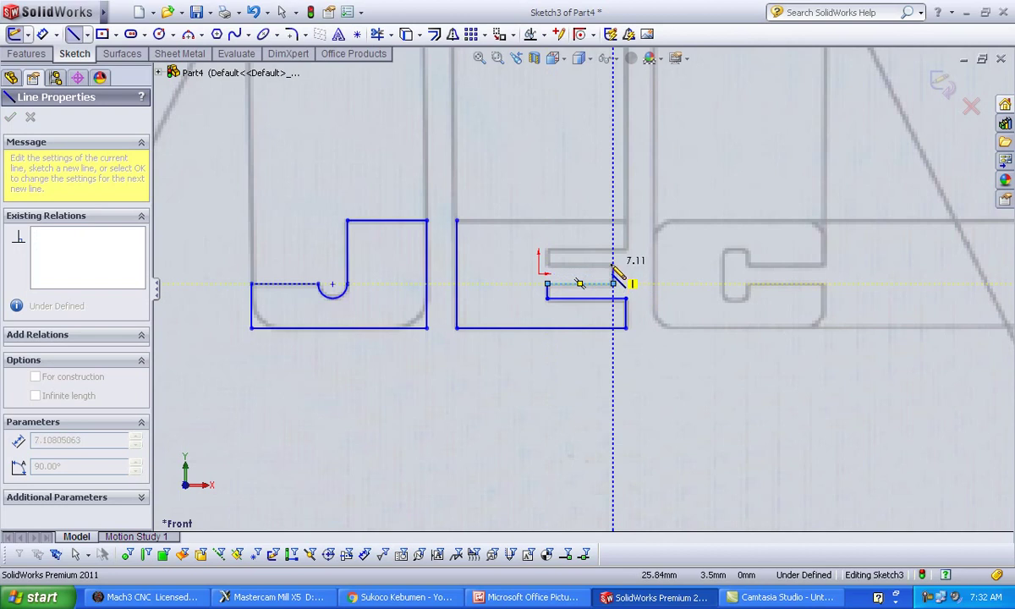
pyautogui.click(613, 264)
pyautogui.click(548, 264)
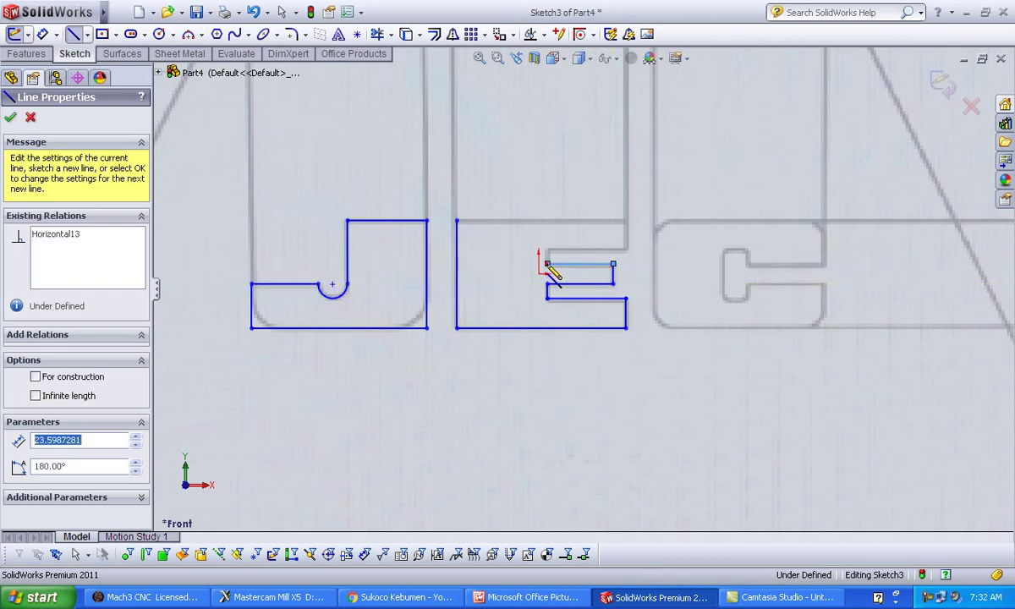
pyautogui.click(549, 252)
pyautogui.doubleClick(627, 252)
pyautogui.click(627, 252)
pyautogui.click(627, 220)
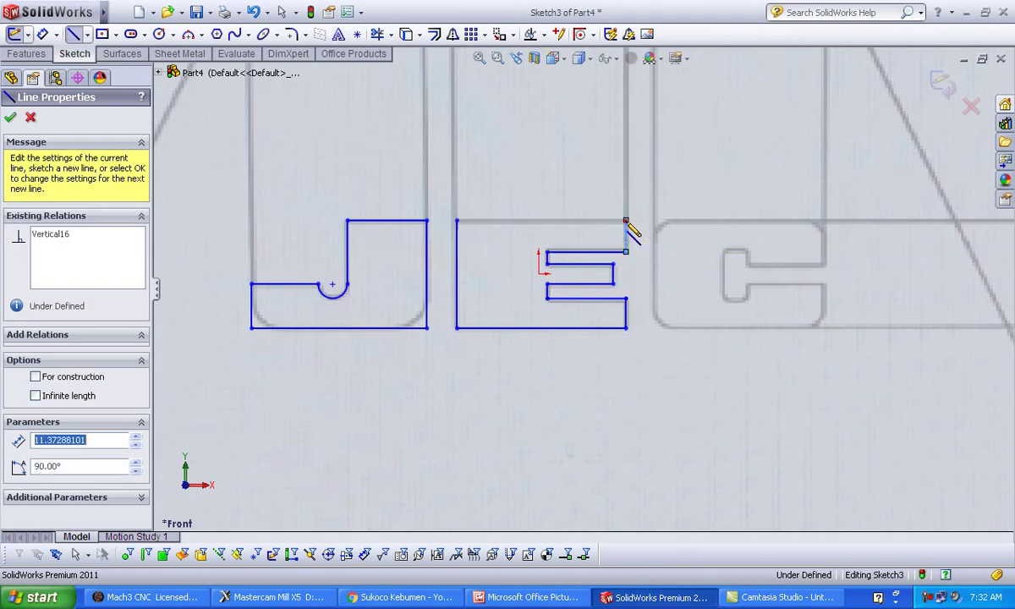
pyautogui.click(457, 220)
pyautogui.scroll(2, 510, 238)
pyautogui.scroll(-1, 737, 291)
pyautogui.scroll(-1, 730, 290)
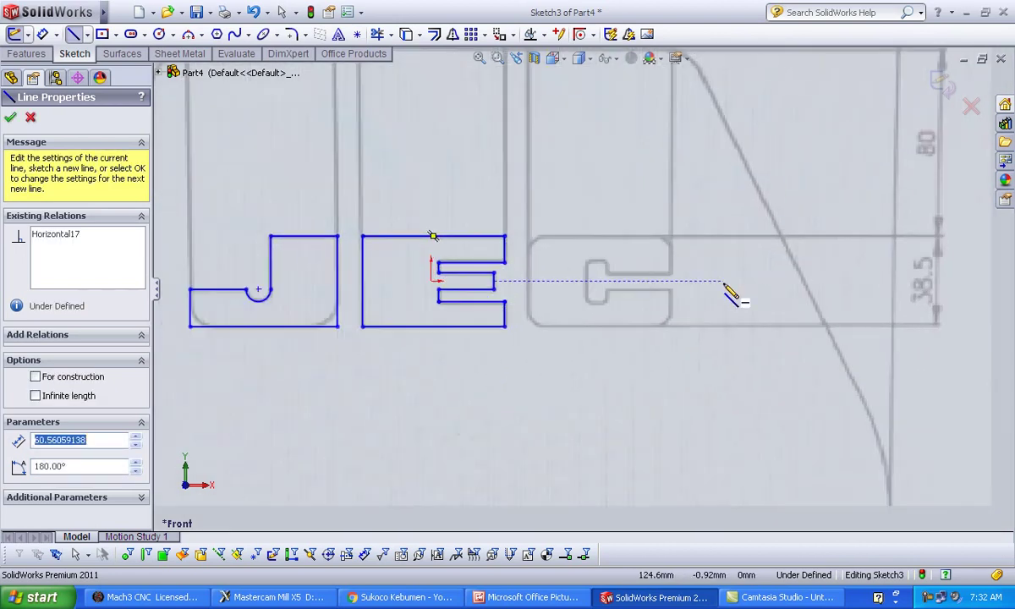
pyautogui.scroll(-1, 727, 292)
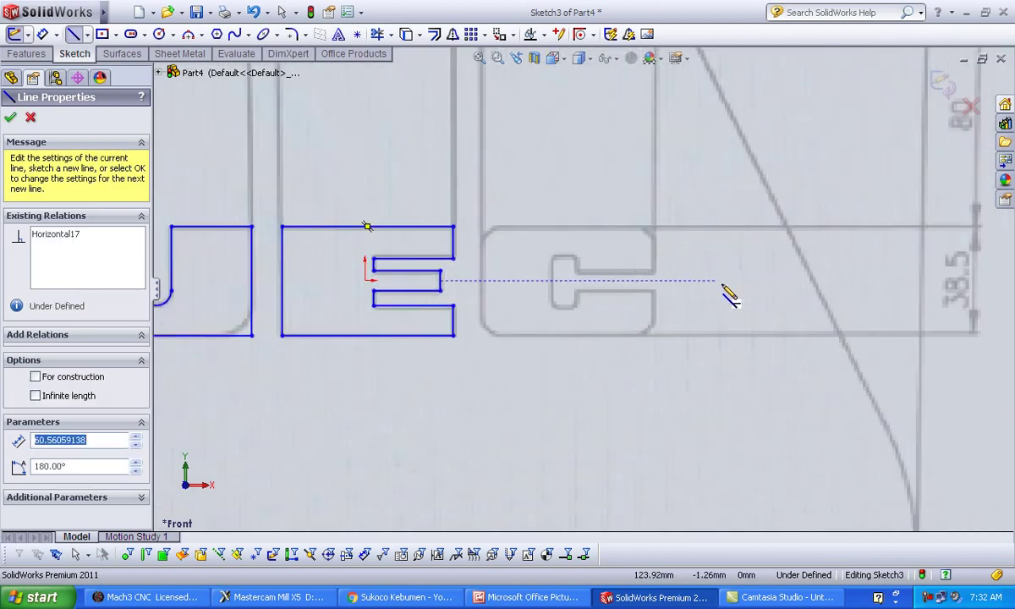
pyautogui.click(116, 33)
# Draw a corner rectangle enclosing the C letter
pyautogui.click(144, 50)
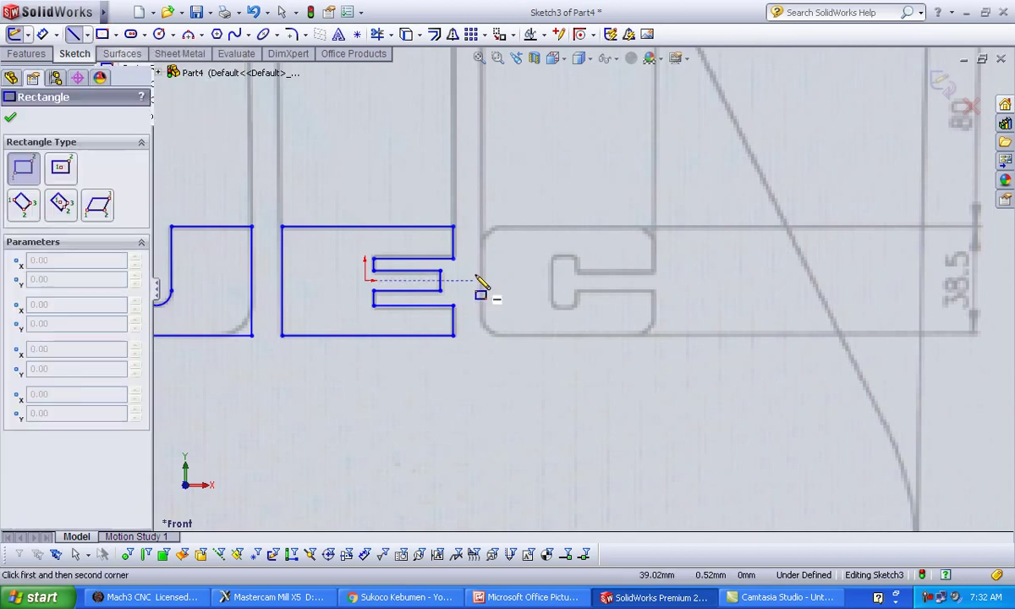
pyautogui.click(482, 226)
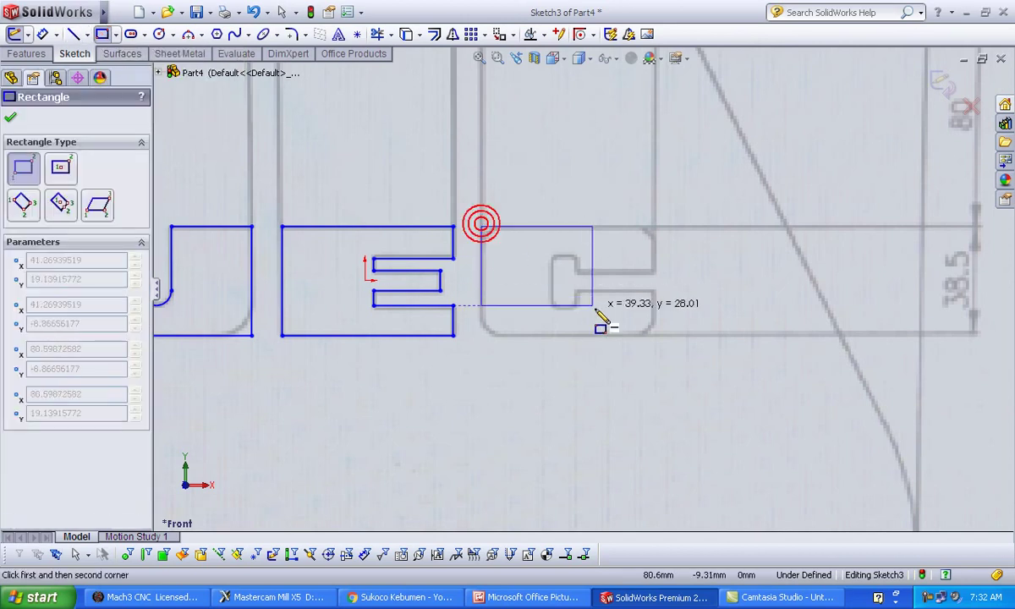
pyautogui.click(655, 335)
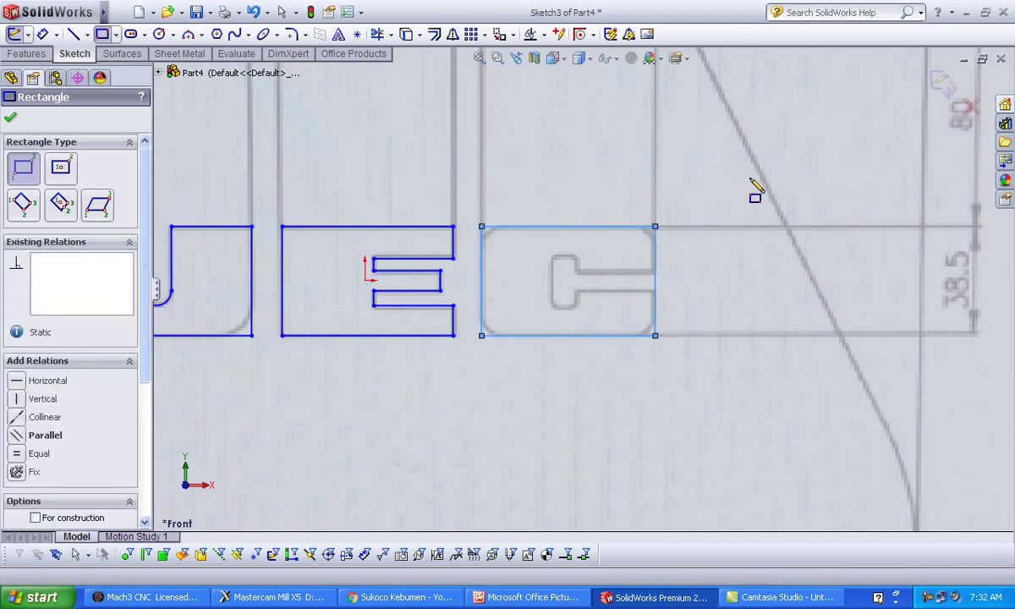
# Trace the C's stepped T-shaped opening into the rectangle's right side
pyautogui.moveTo(749, 180); pyautogui.dragTo(711, 194, button='right')
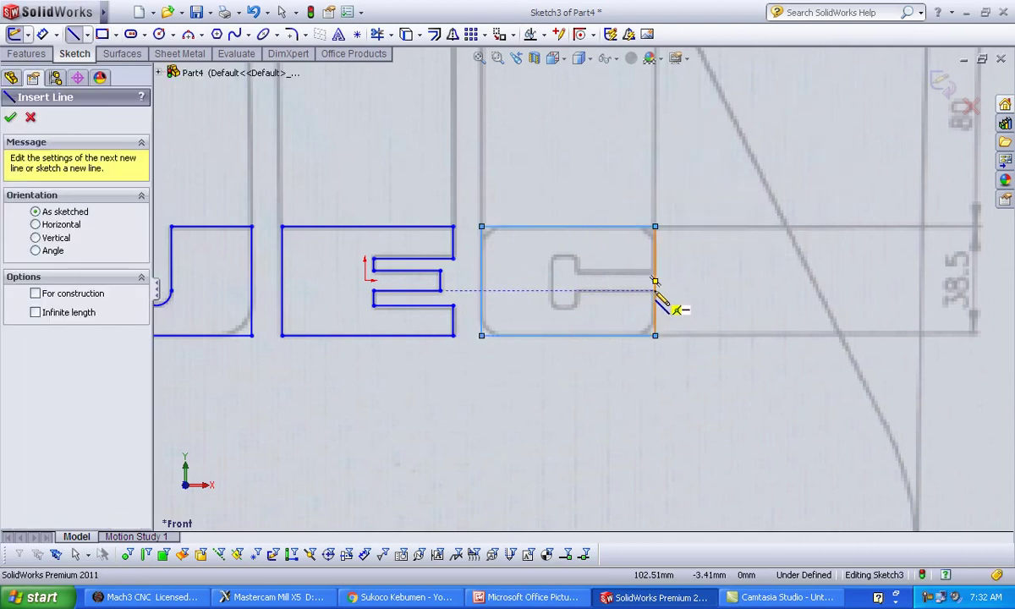
pyautogui.click(656, 288)
pyautogui.click(577, 291)
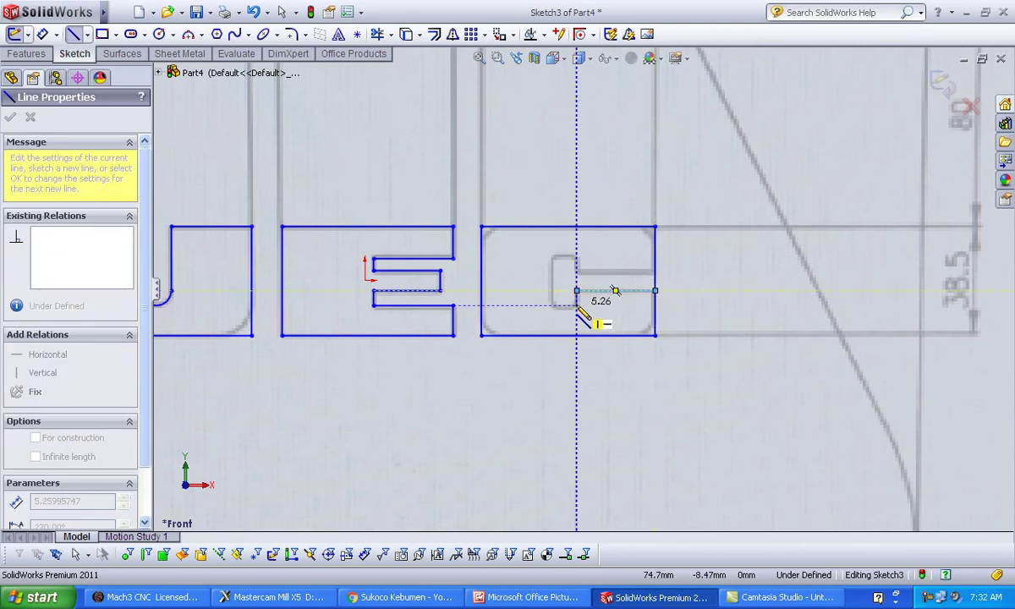
pyautogui.click(577, 305)
pyautogui.click(552, 305)
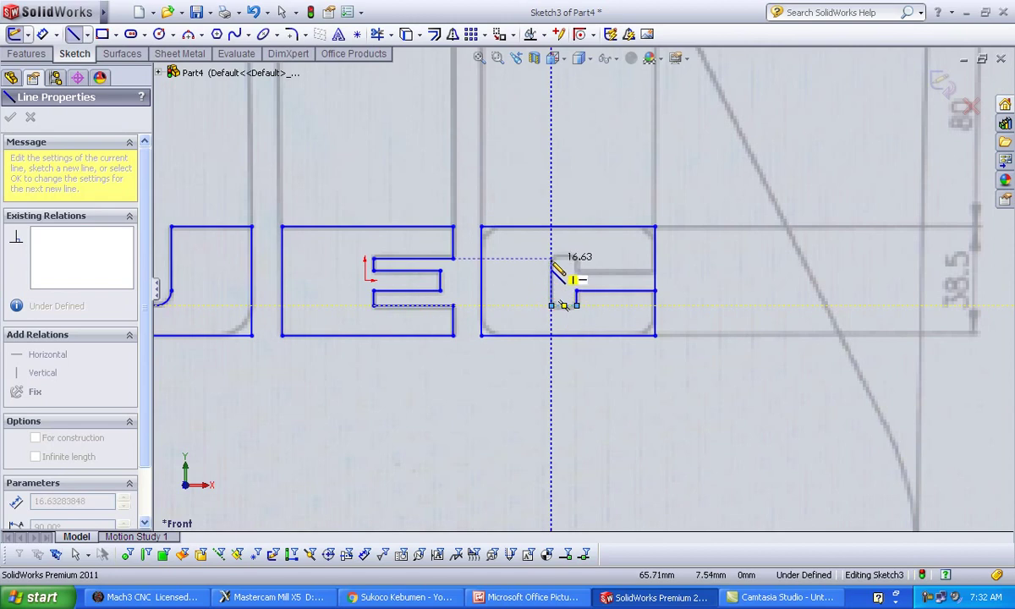
pyautogui.click(552, 259)
pyautogui.click(577, 258)
pyautogui.click(577, 269)
pyautogui.doubleClick(657, 271)
pyautogui.moveTo(689, 254)
pyautogui.mouseDown(button='right')
pyautogui.moveTo(682, 291)
pyautogui.moveTo(692, 273)
pyautogui.mouseUp(button='right')
pyautogui.scroll(-2, 677, 288)
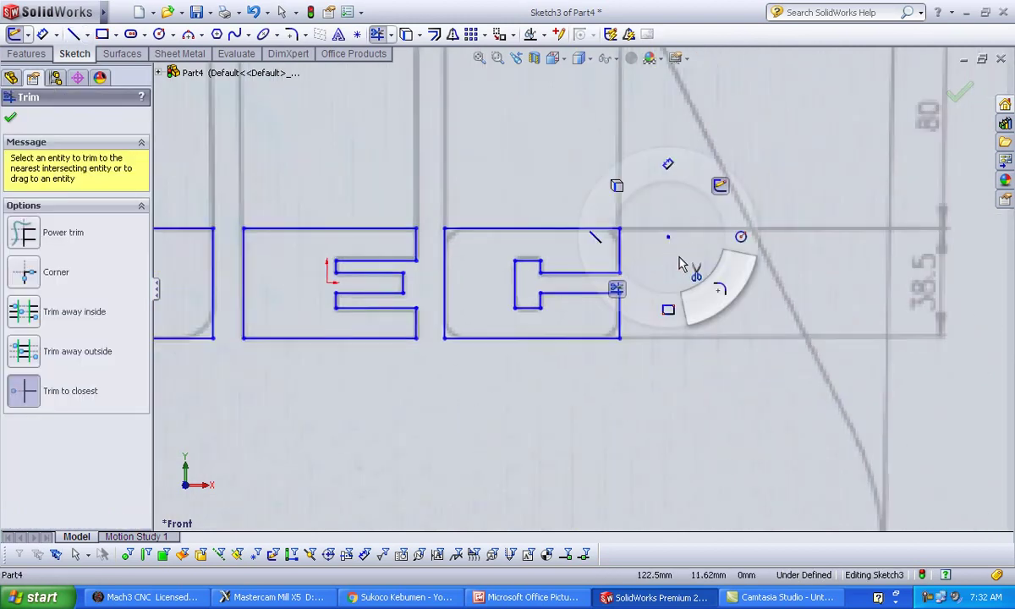
# Pick the C's four outer corners for sketch fillets
pyautogui.click(620, 231)
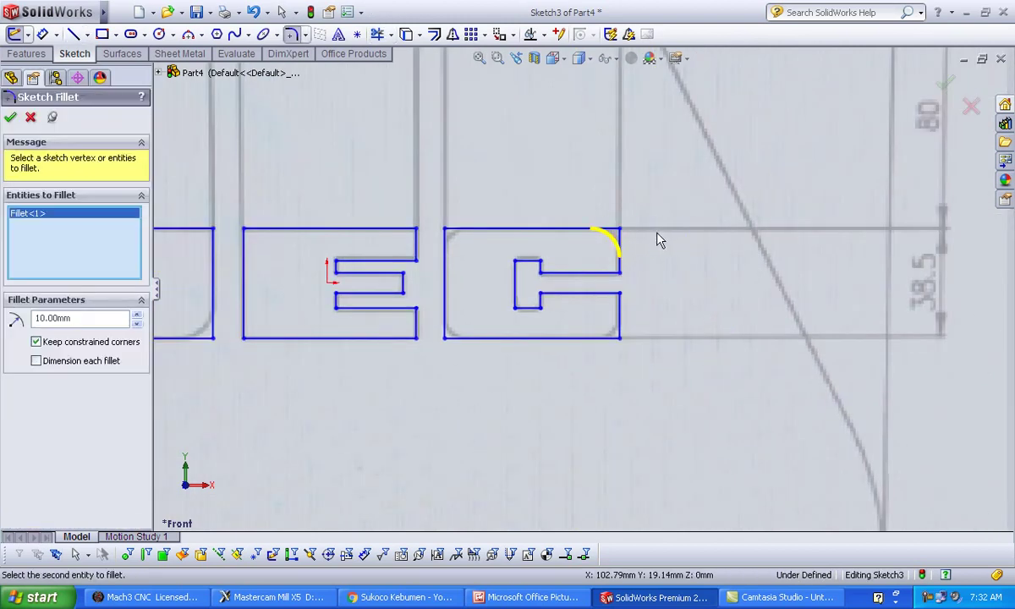
pyautogui.click(448, 232)
pyautogui.click(447, 335)
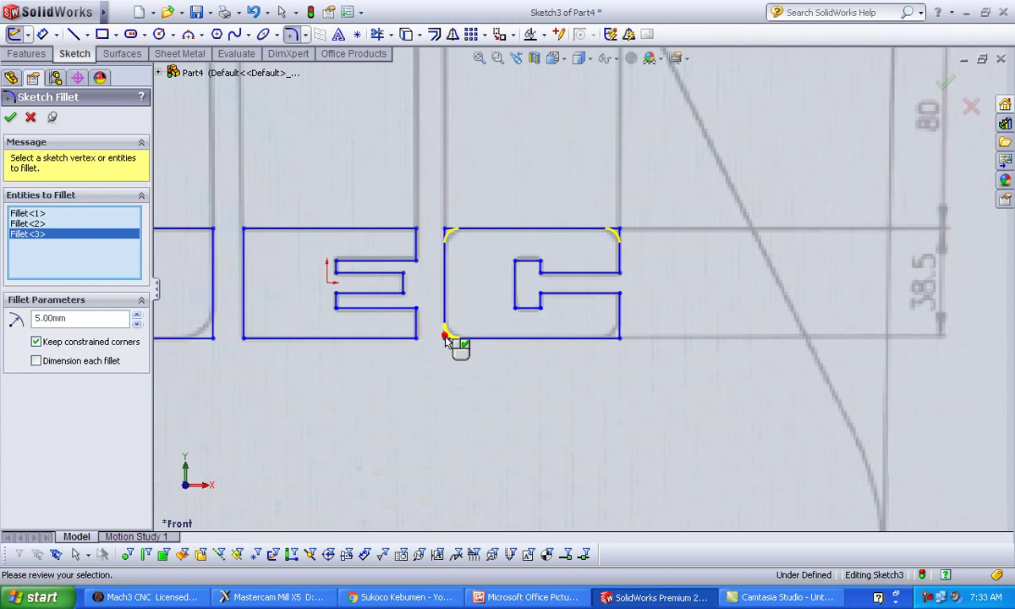
pyautogui.click(617, 335)
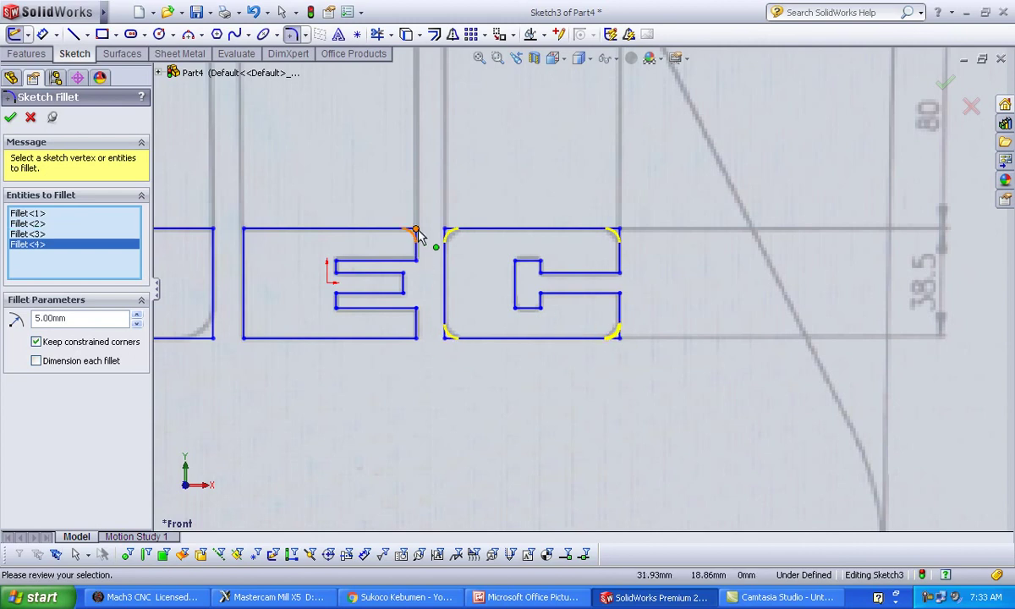
pyautogui.scroll(3, 417, 234)
pyautogui.scroll(-2, 337, 328)
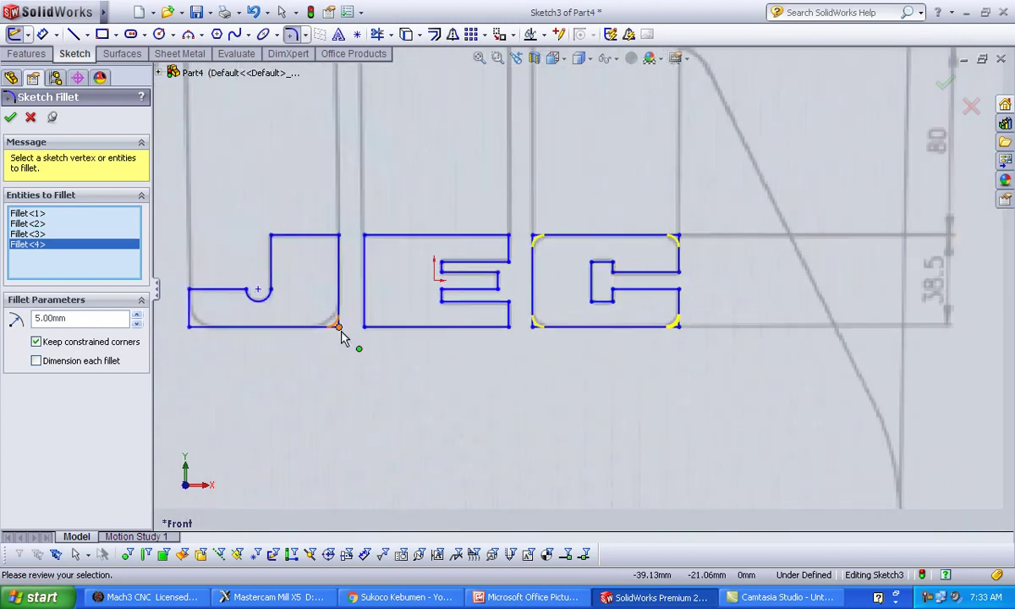
pyautogui.scroll(-1, 619, 318)
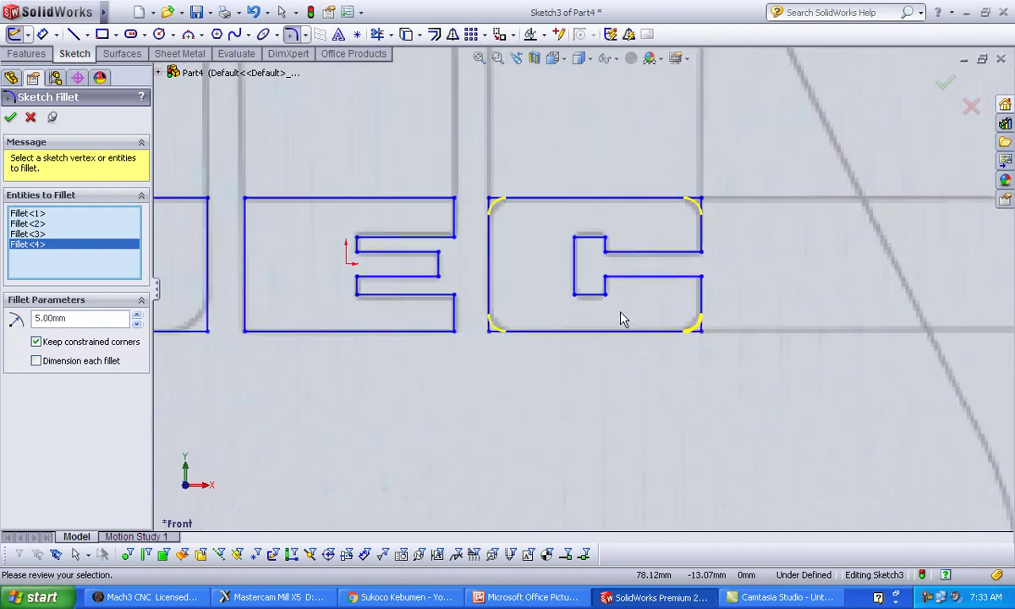
pyautogui.scroll(-1, 619, 317)
# Set the fillet radius to 10 mm, add the J's two bottom corners, and apply
pyautogui.click(135, 315)
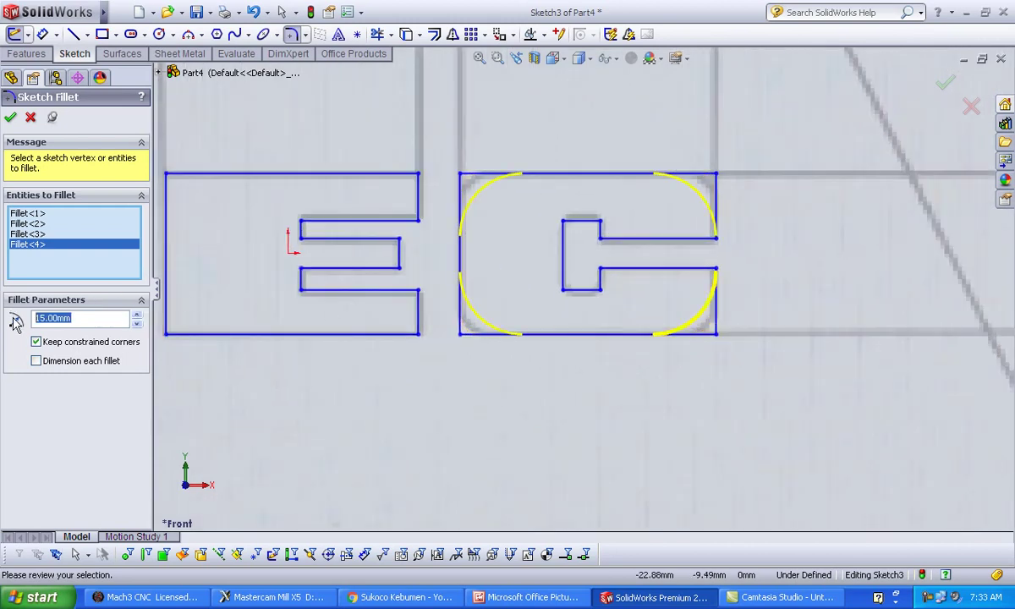
pyautogui.write('10')
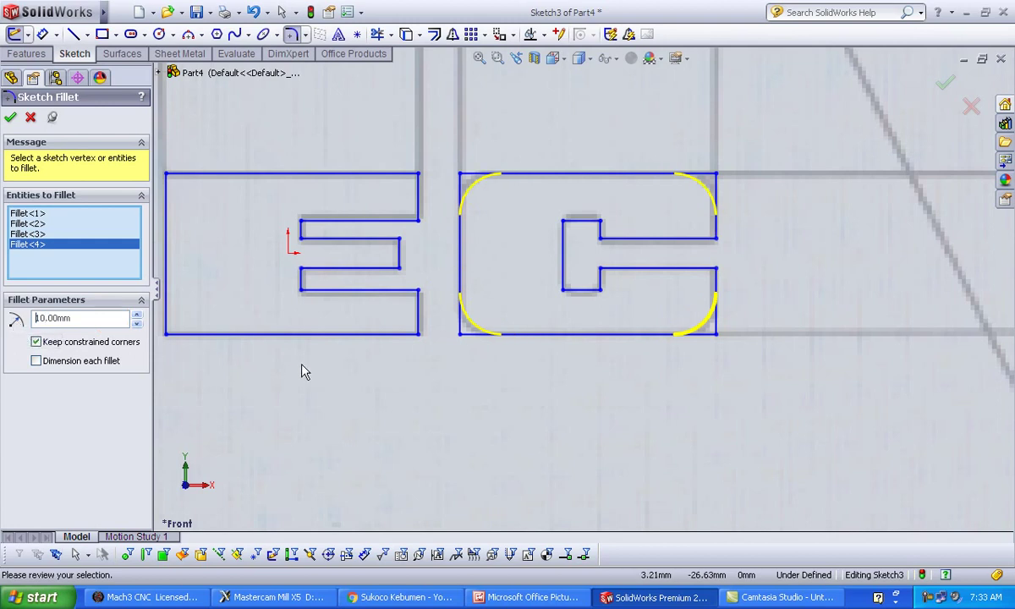
pyautogui.scroll(1, 533, 331)
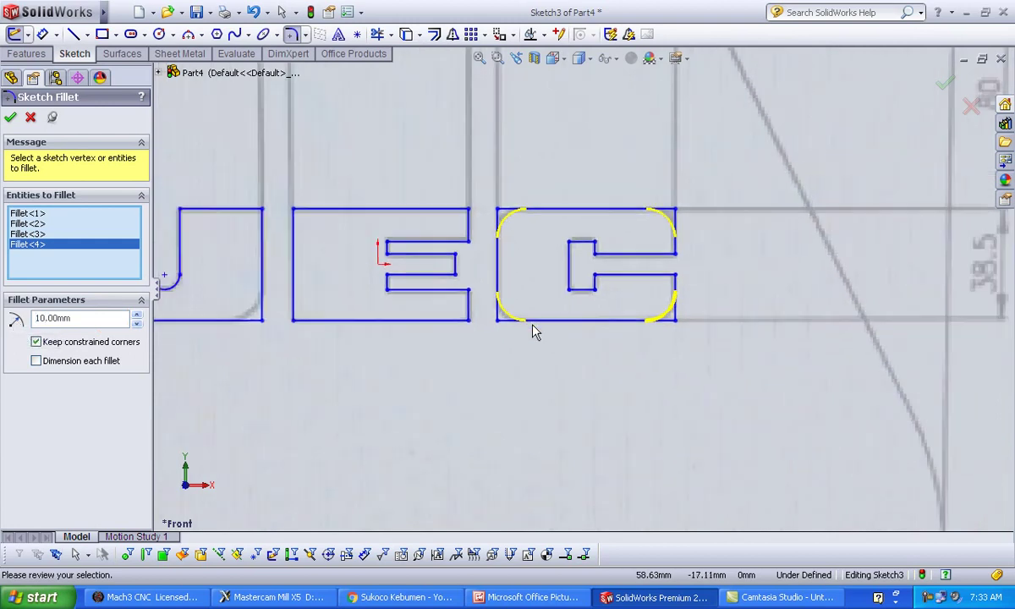
pyautogui.click(262, 320)
pyautogui.scroll(1, 322, 326)
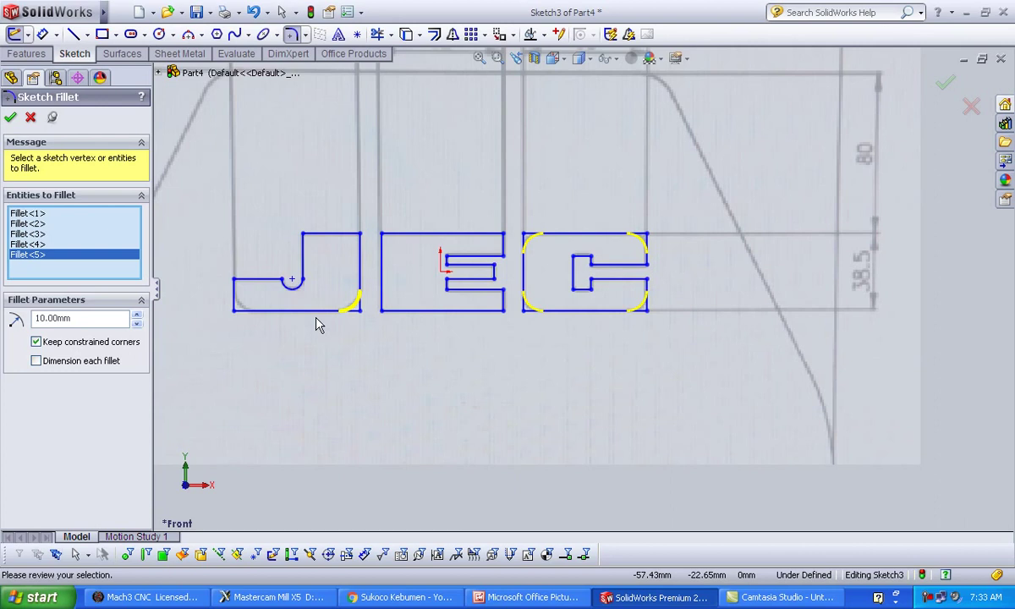
pyautogui.click(235, 312)
pyautogui.press('Return')
pyautogui.press('Escape')
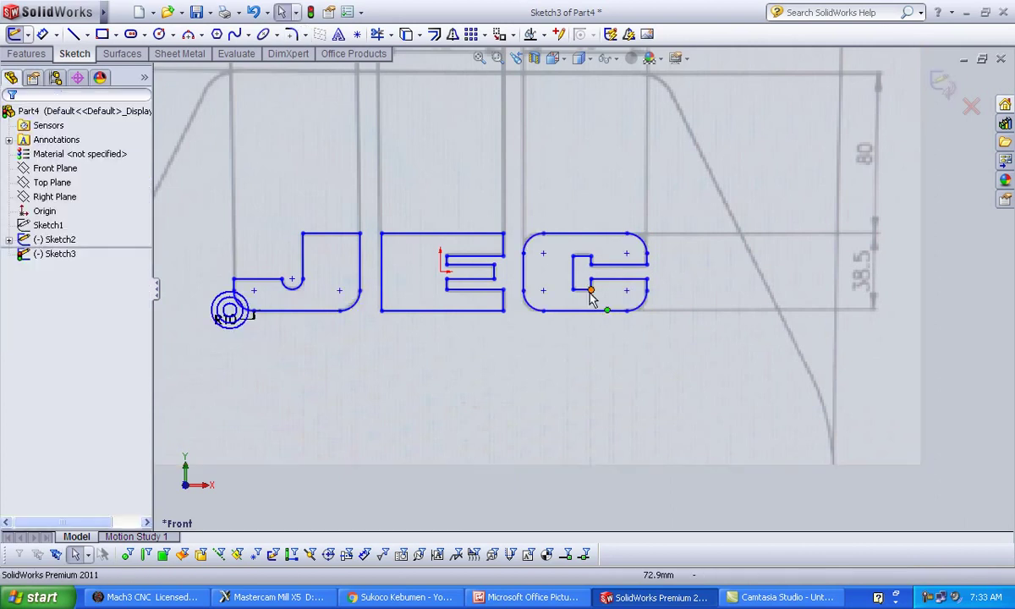
# Dimension the C's height at 38.5 mm and the J-to-C overall width at 206 mm
pyautogui.scroll(1, 521, 245)
pyautogui.scroll(-1, 523, 245)
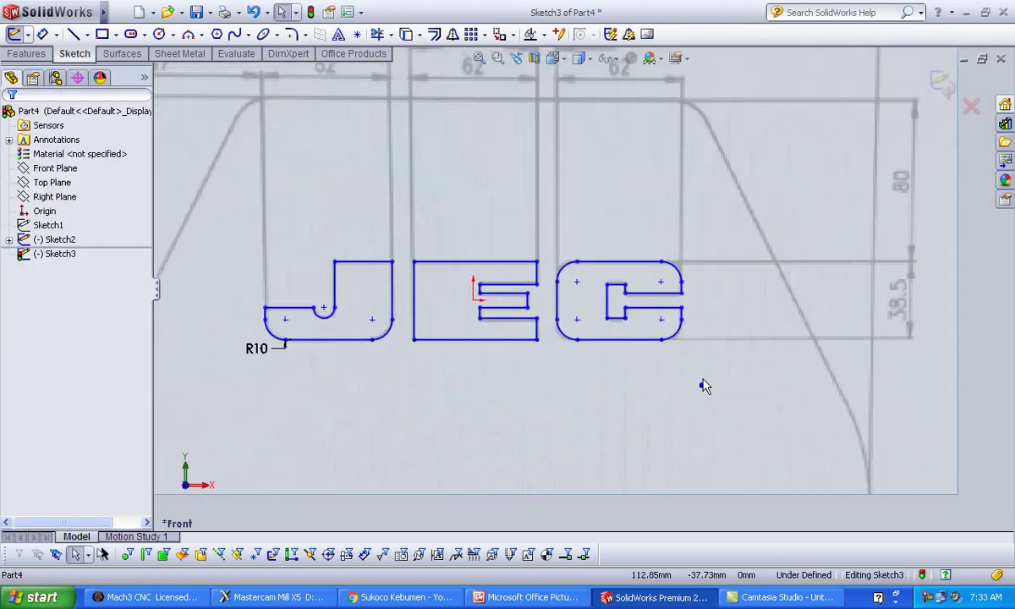
pyautogui.moveTo(705, 387); pyautogui.dragTo(699, 302, button='right')
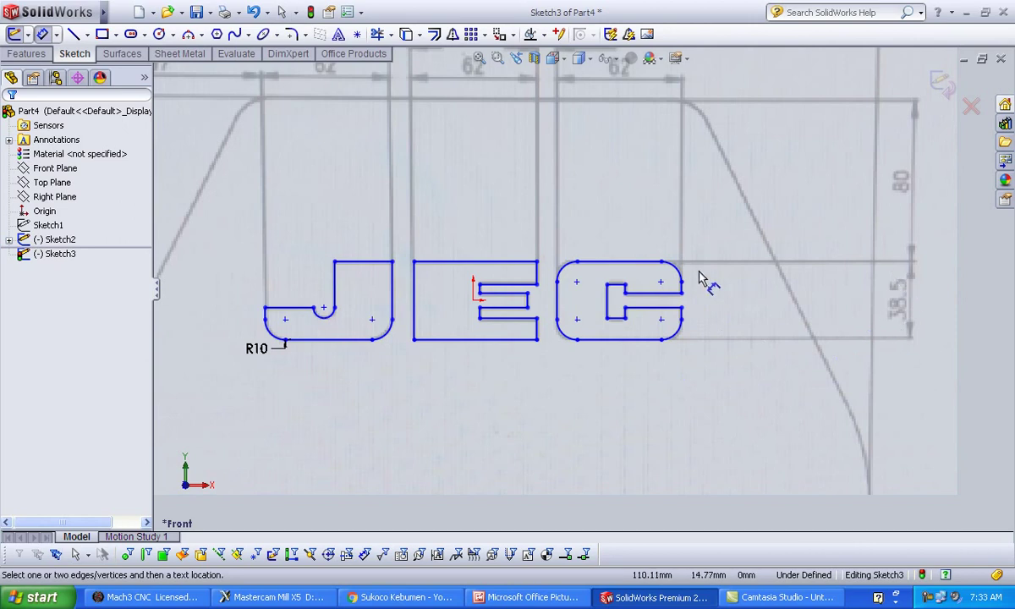
pyautogui.click(634, 262)
pyautogui.click(632, 338)
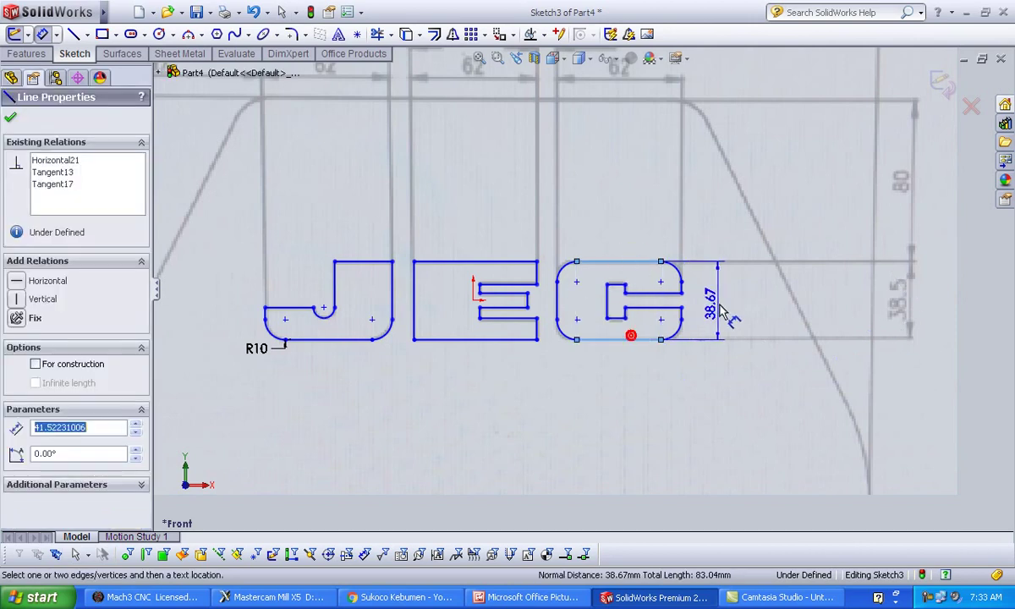
pyautogui.click(730, 309)
pyautogui.write('38.5')
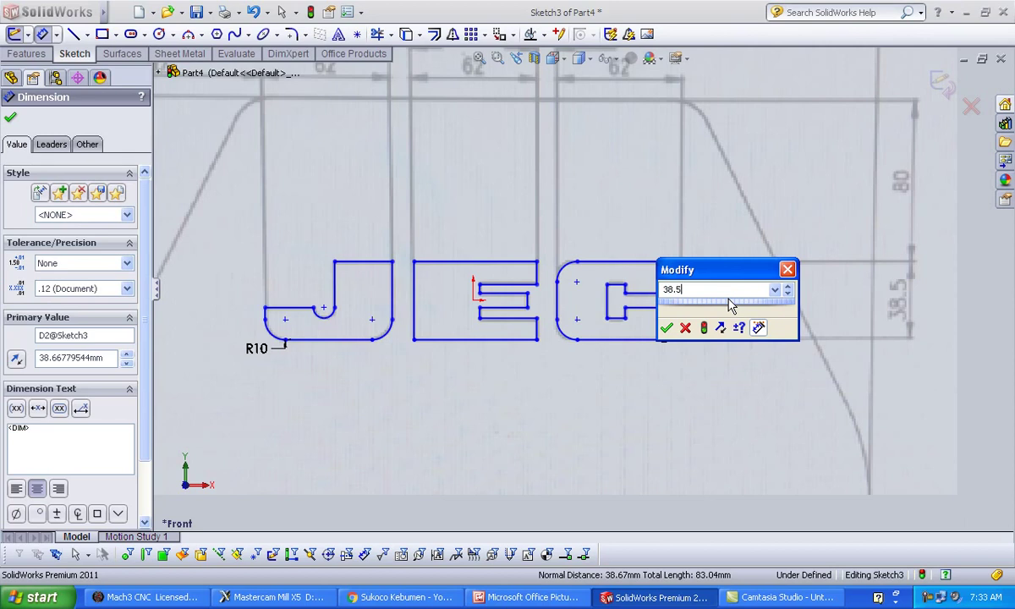
pyautogui.press('Return')
pyautogui.click(728, 385)
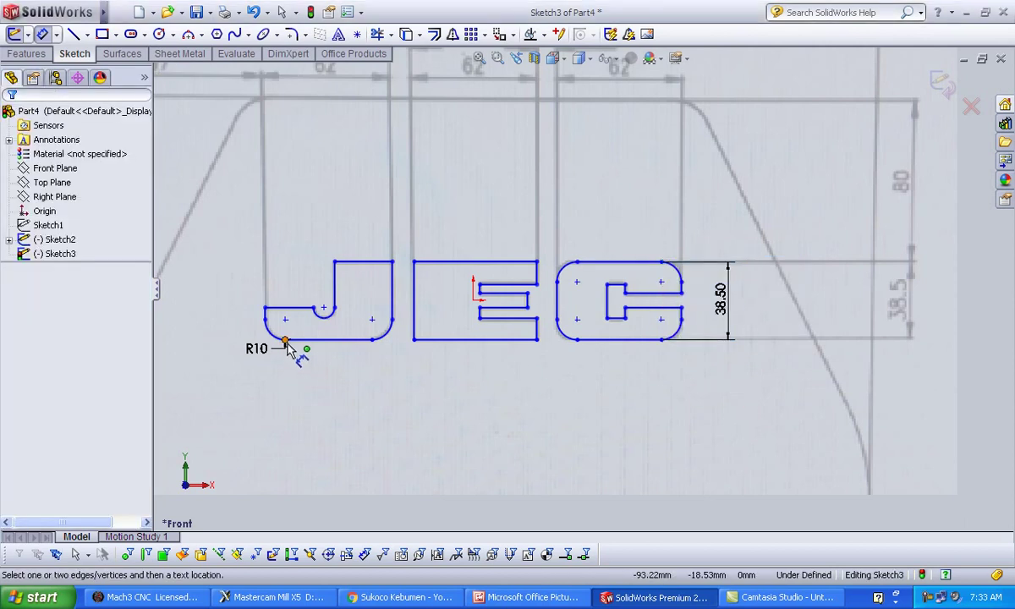
pyautogui.click(265, 308)
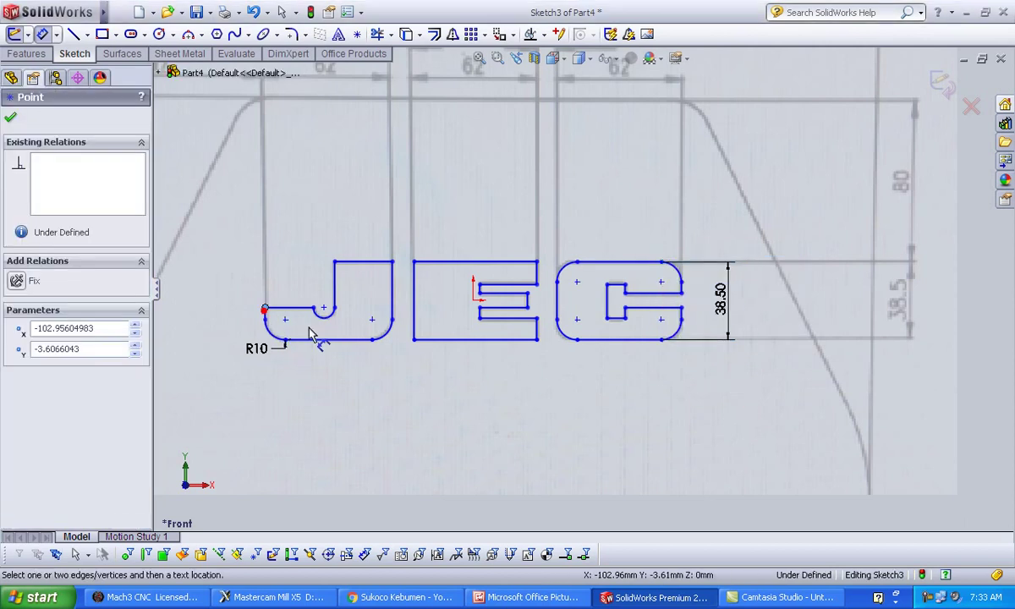
pyautogui.click(683, 308)
pyautogui.click(469, 447)
pyautogui.write('206.')
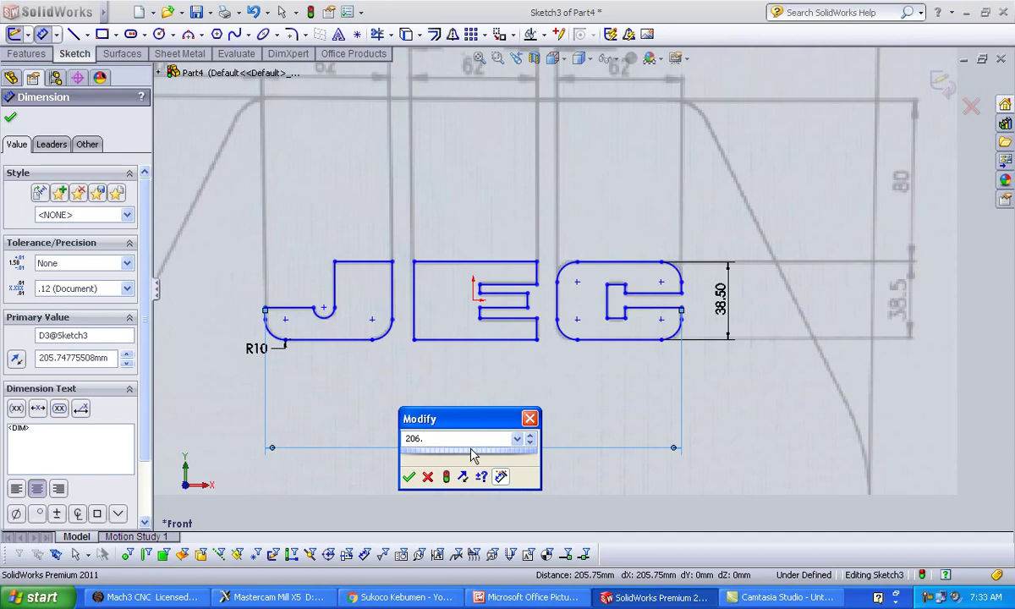
pyautogui.press('Return')
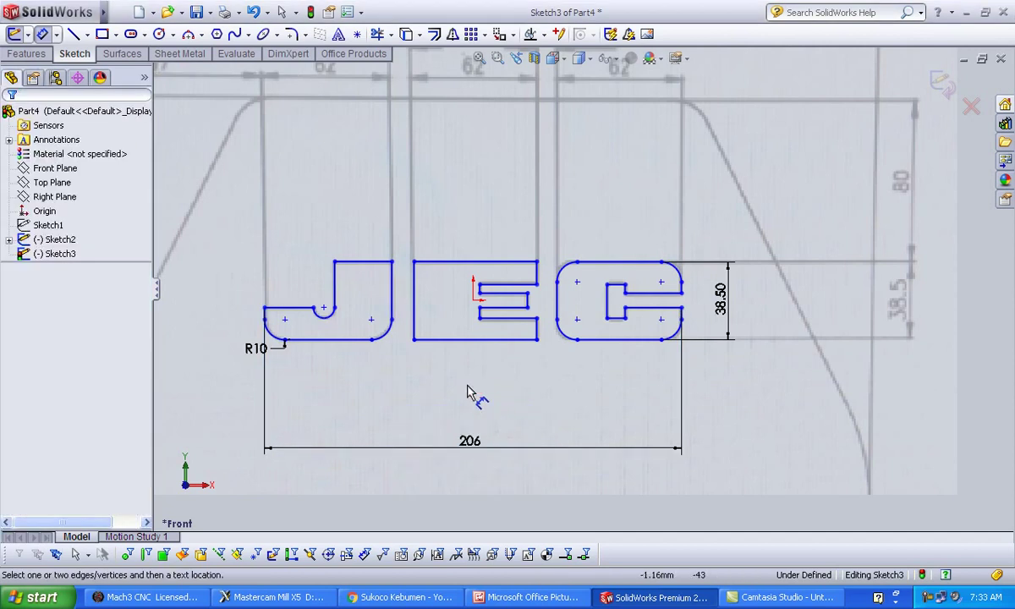
# Set the J–E and E–C gaps to 10 mm each
pyautogui.click(393, 291)
pyautogui.click(413, 280)
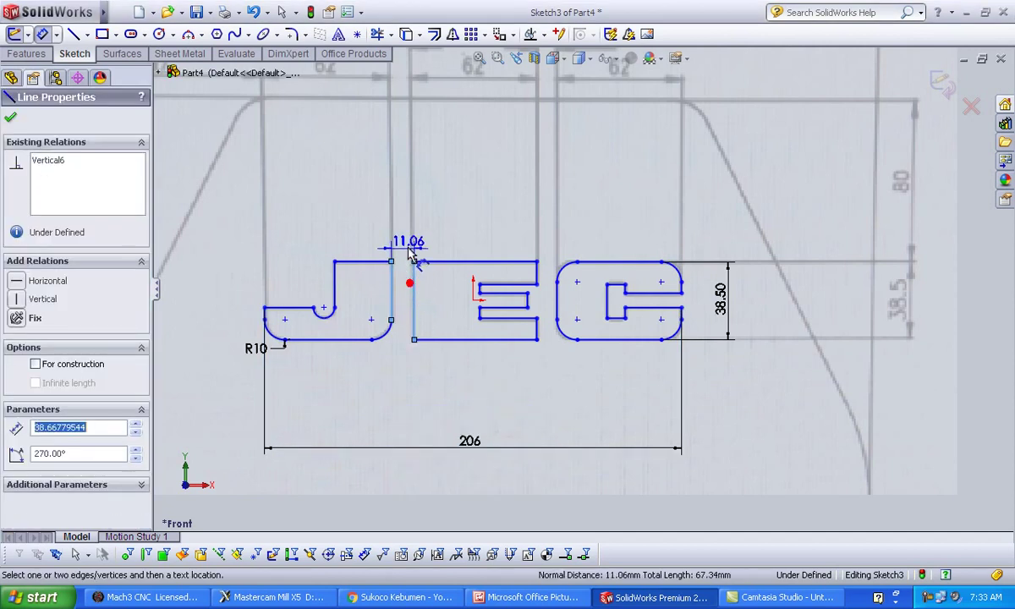
pyautogui.click(404, 241)
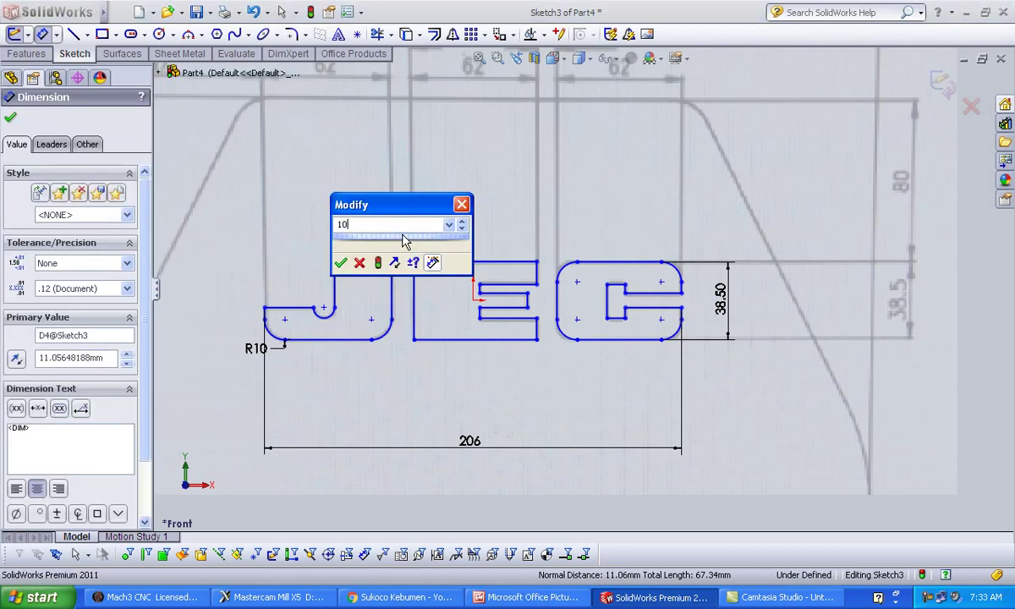
pyautogui.press('Return')
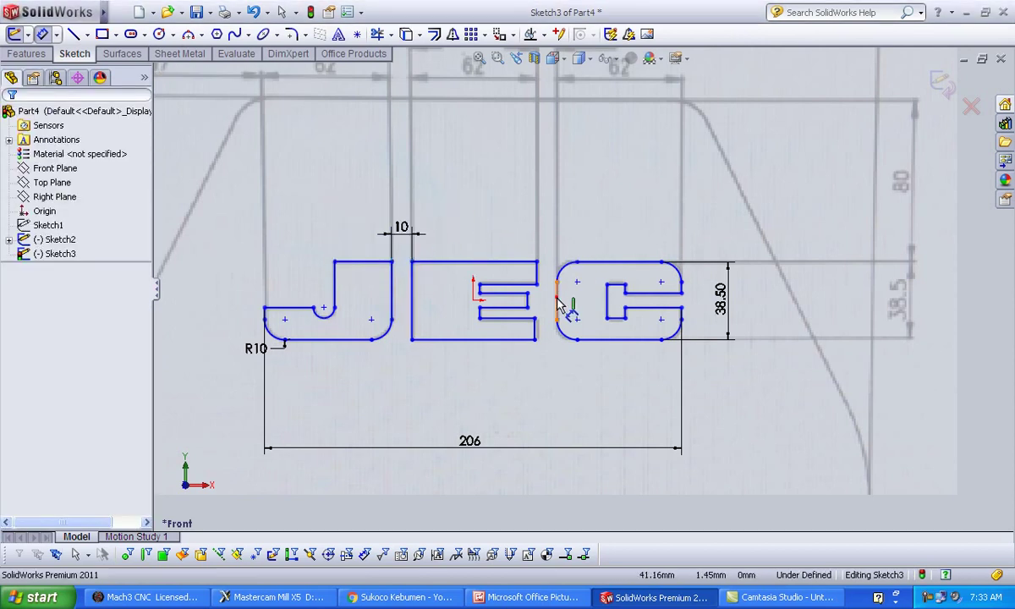
pyautogui.click(558, 303)
pyautogui.click(537, 281)
pyautogui.click(546, 227)
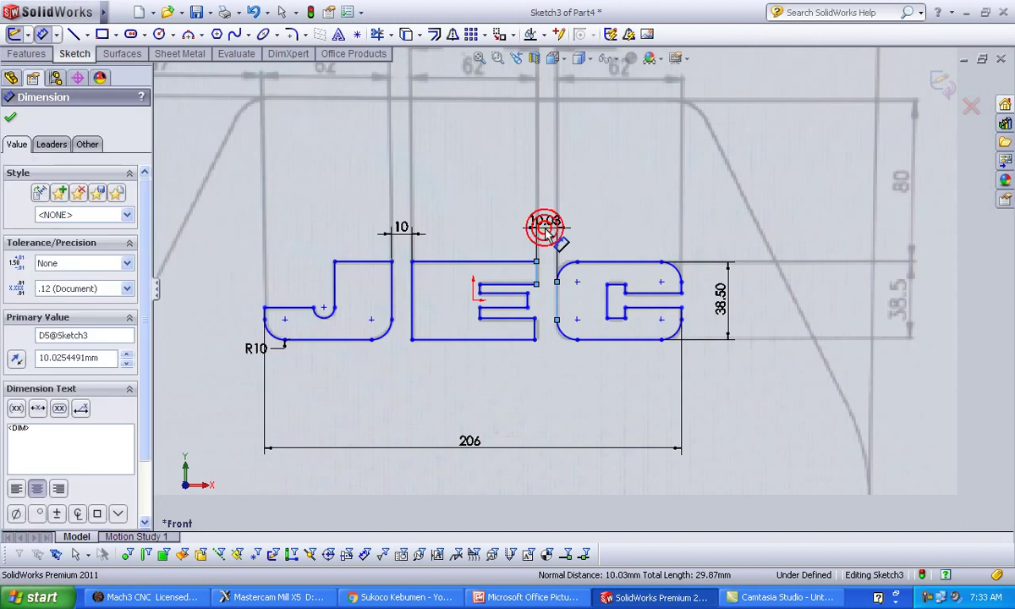
pyautogui.write('10')
pyautogui.press('Return')
# Exit dimensioning and make the J–E and E–C top corner points horizontal
pyautogui.rightClick(466, 158)
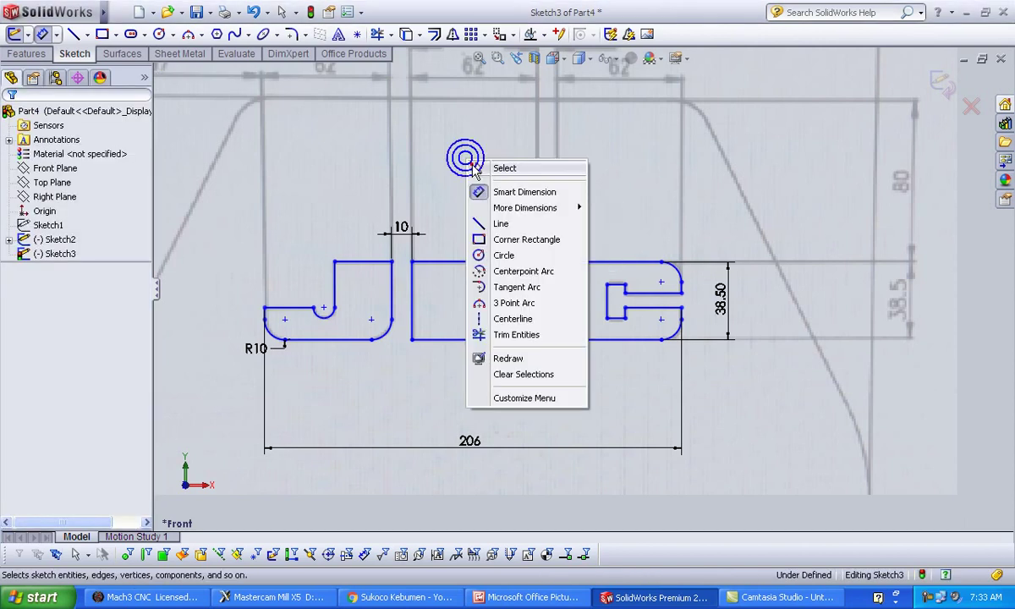
pyautogui.click(476, 168)
pyautogui.scroll(-2, 434, 257)
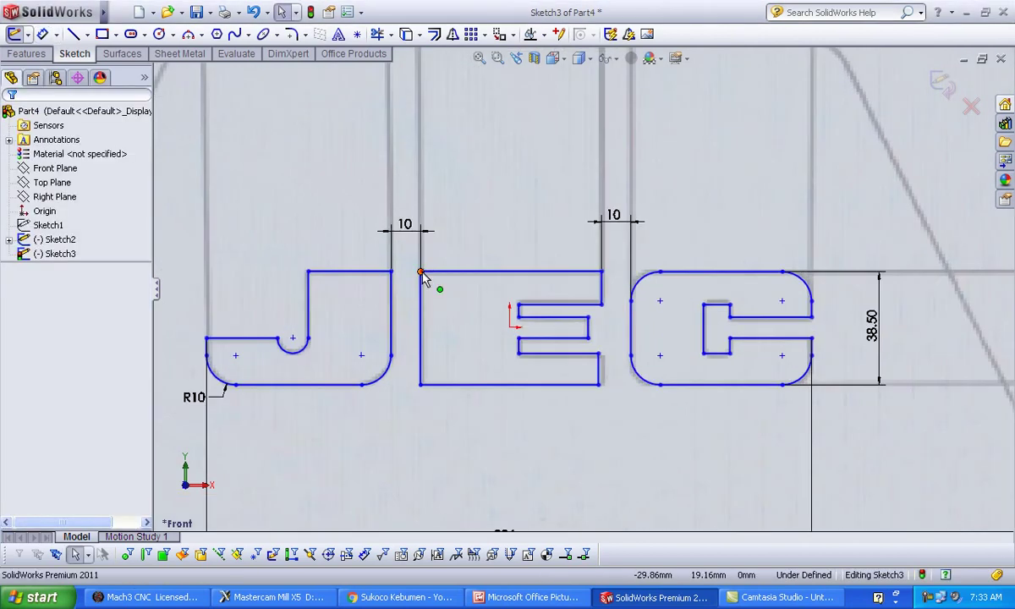
pyautogui.click(421, 271)
pyautogui.keyDown('ctrl'); pyautogui.click(392, 273); pyautogui.keyUp('ctrl')
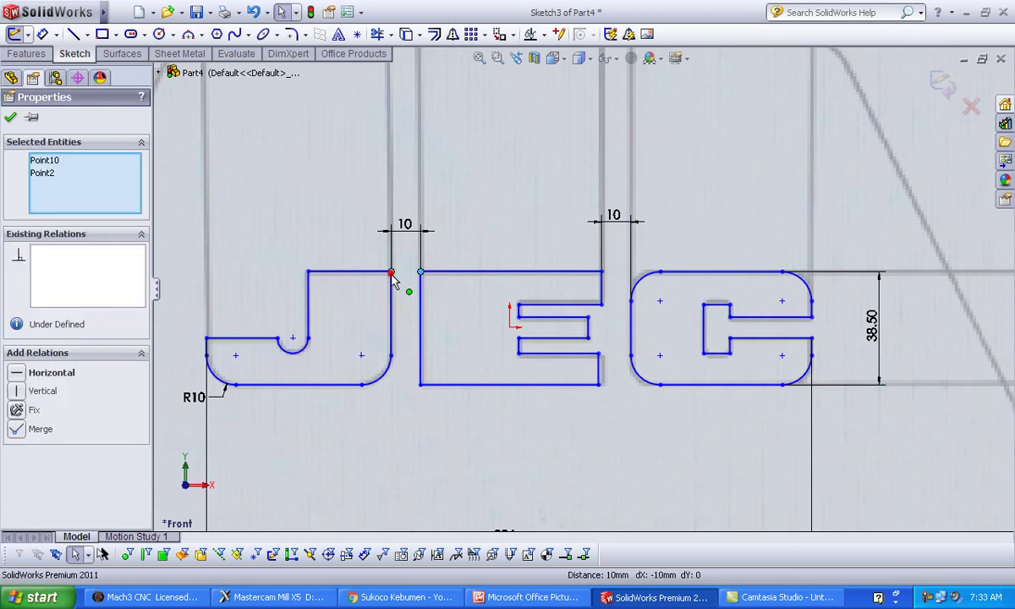
pyautogui.click(440, 210)
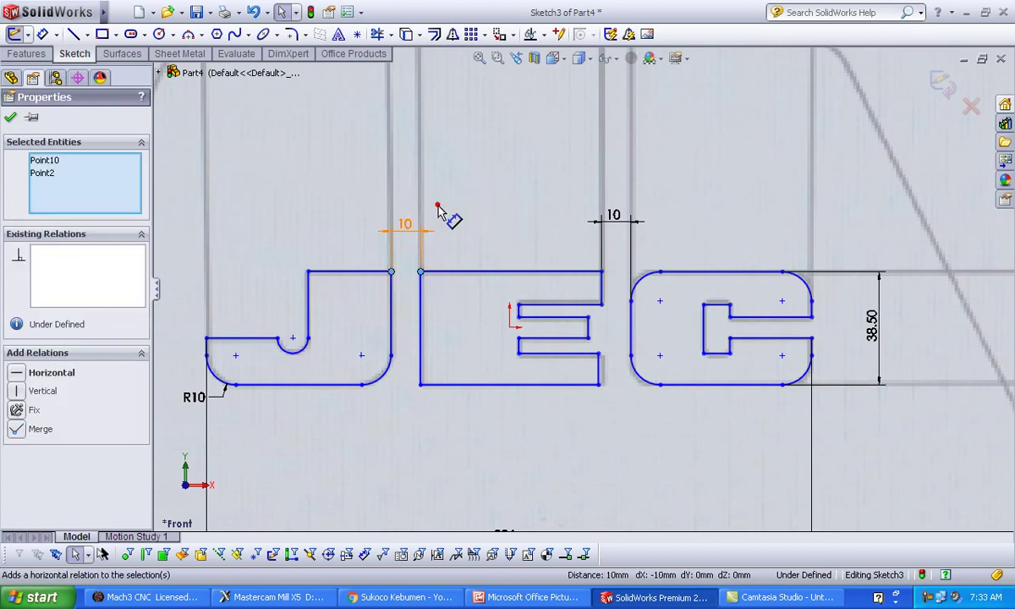
pyautogui.click(661, 273)
pyautogui.keyDown('ctrl'); pyautogui.click(602, 272); pyautogui.keyUp('ctrl')
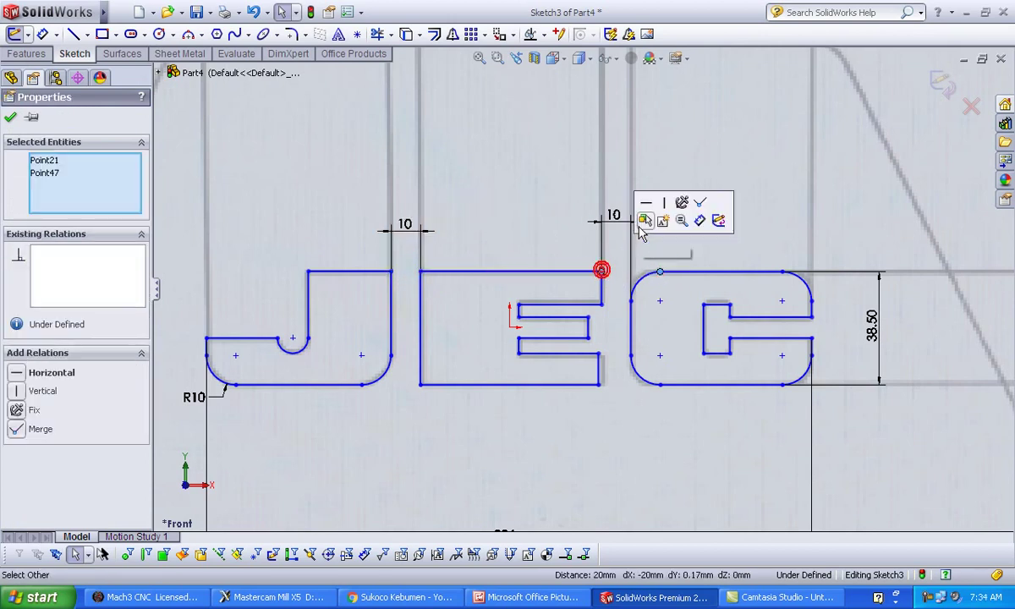
pyautogui.click(650, 201)
pyautogui.click(642, 423)
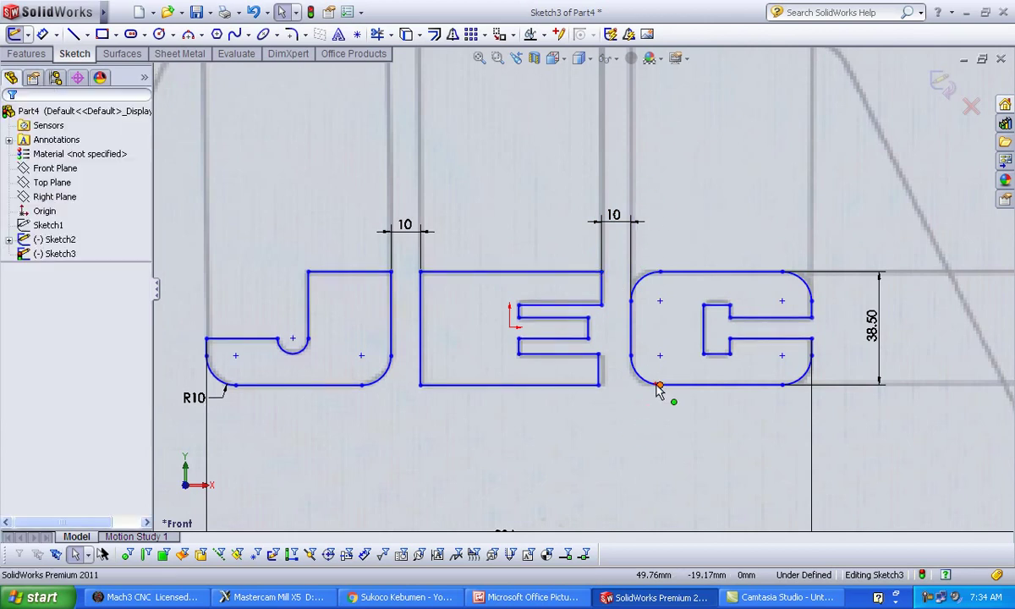
# Make the bottom points of the C, E and J horizontal with each other
pyautogui.click(660, 386)
pyautogui.keyDown('ctrl'); pyautogui.click(599, 386); pyautogui.keyUp('ctrl')
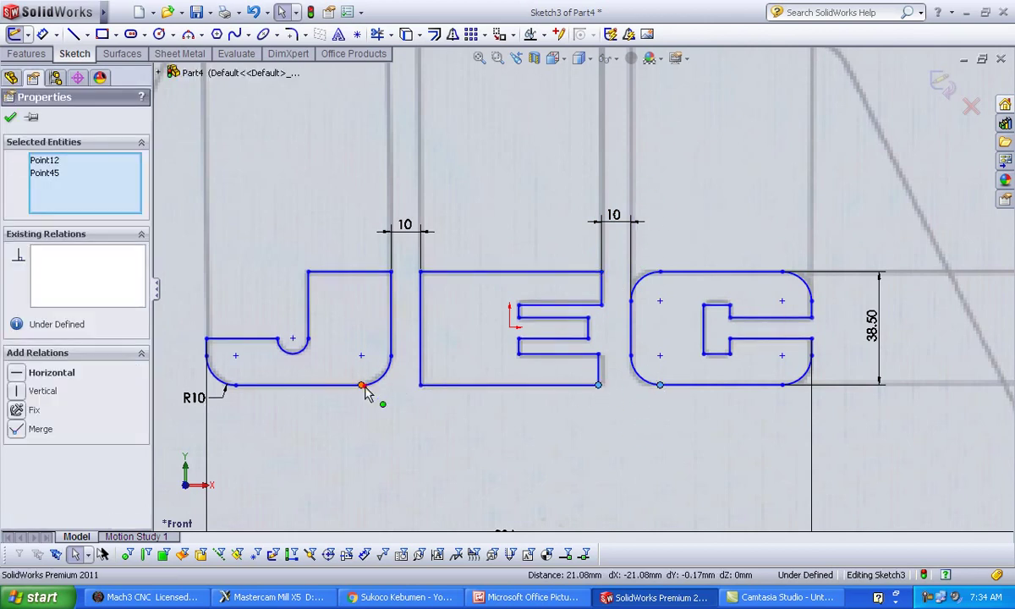
pyautogui.keyDown('ctrl'); pyautogui.click(361, 385); pyautogui.keyUp('ctrl')
pyautogui.click(413, 320)
pyautogui.click(491, 429)
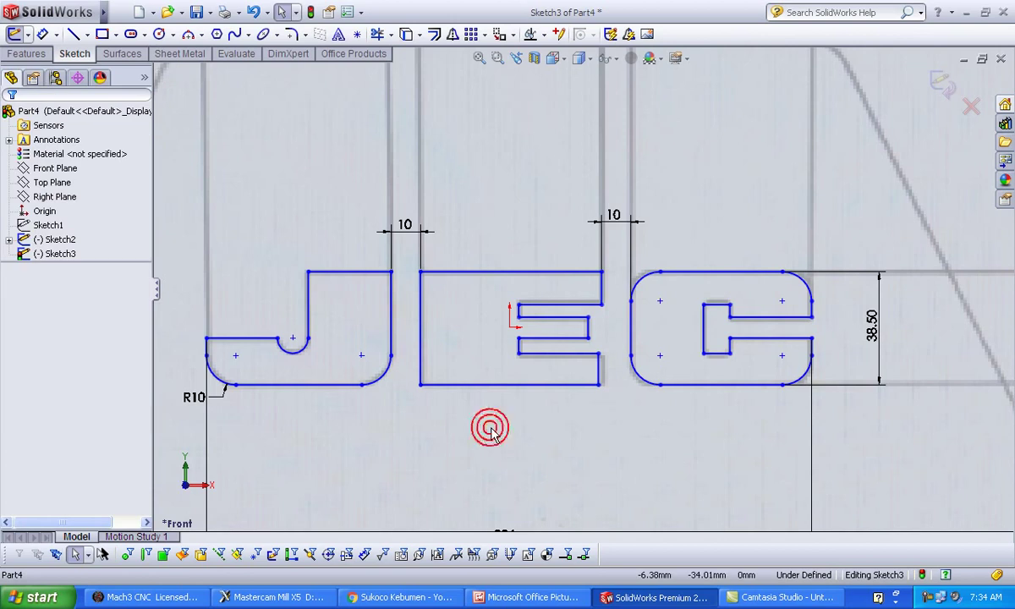
# Dimension the J across its outer verticals and the E's top line, both 62 mm
pyautogui.moveTo(519, 474); pyautogui.dragTo(518, 355, button='right')
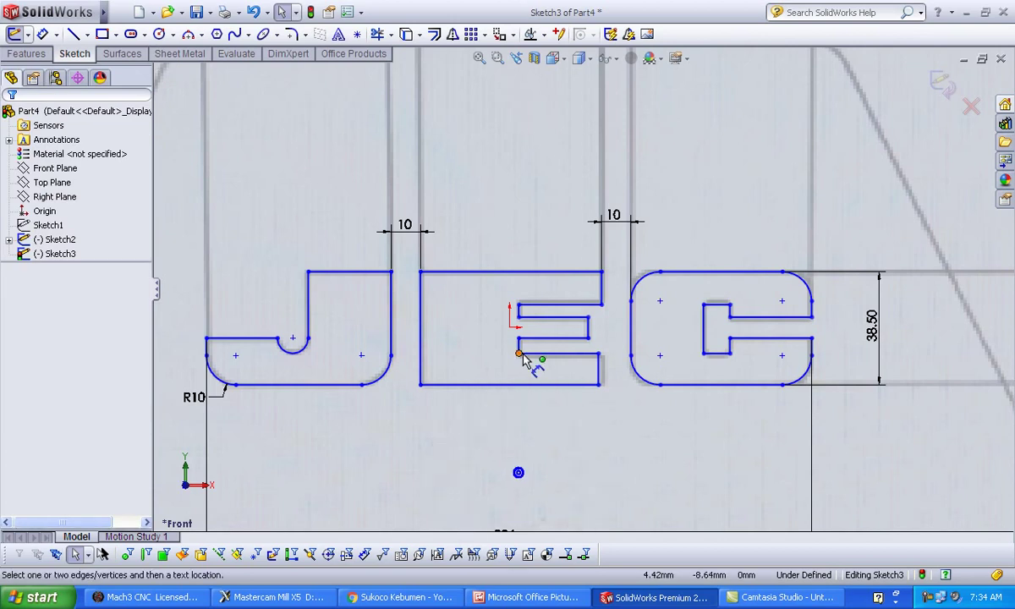
pyautogui.click(390, 326)
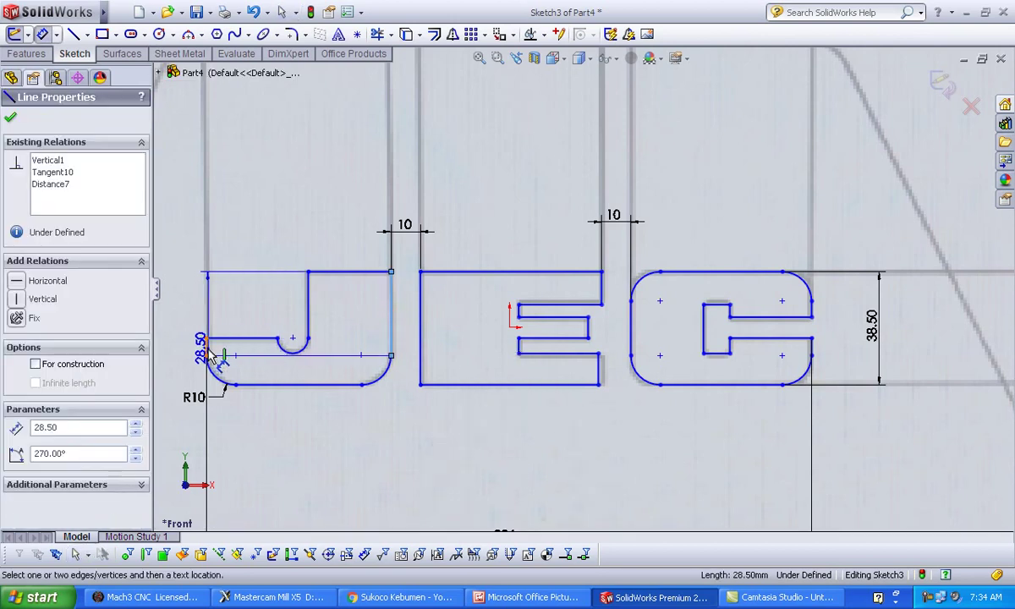
pyautogui.click(209, 353)
pyautogui.press('f')
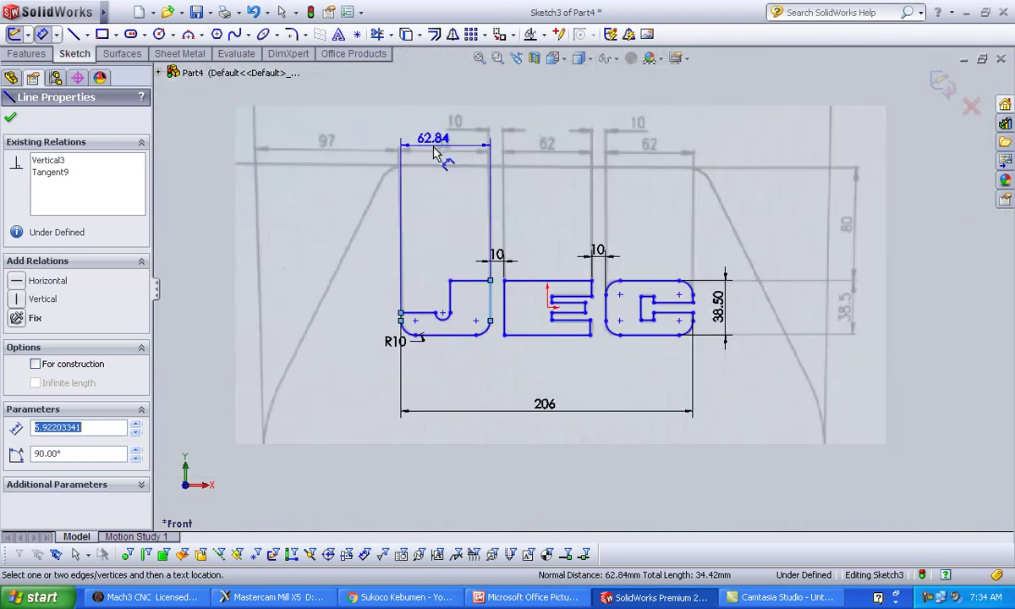
pyautogui.click(451, 196)
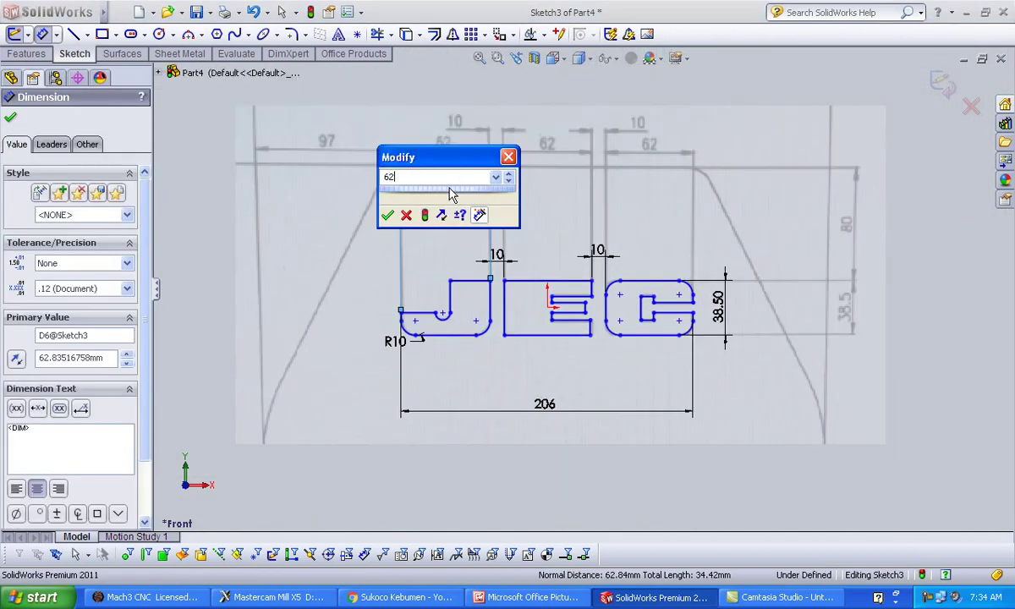
pyautogui.press('Return')
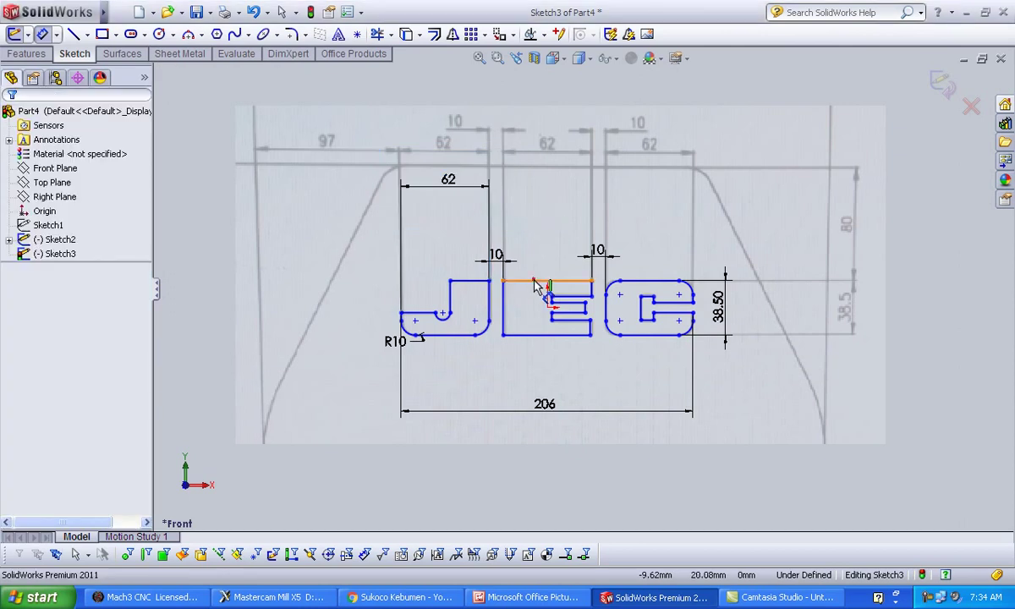
pyautogui.click(534, 282)
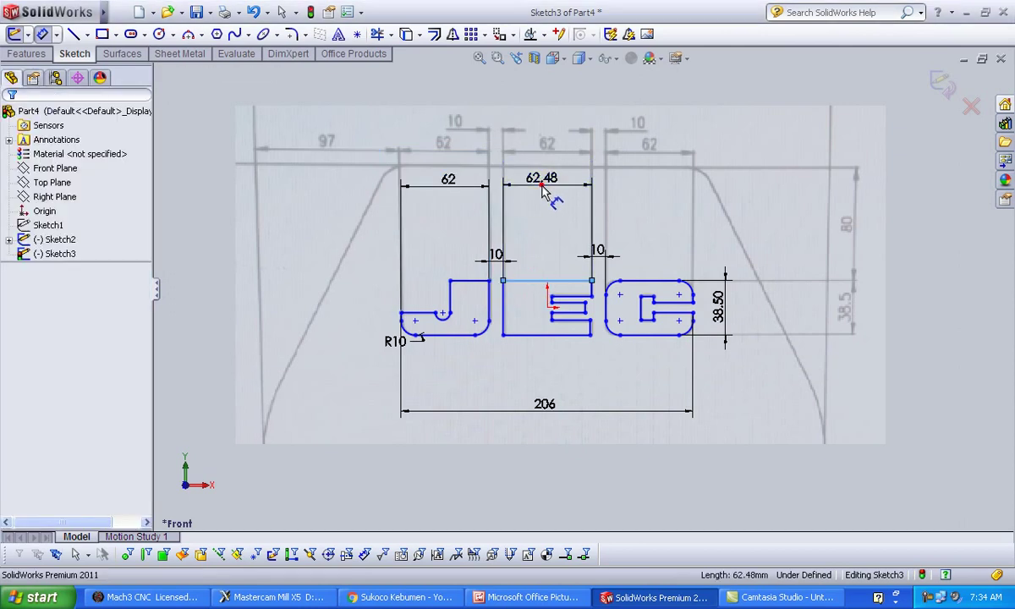
pyautogui.click(543, 193)
pyautogui.write('2')
pyautogui.press('Return')
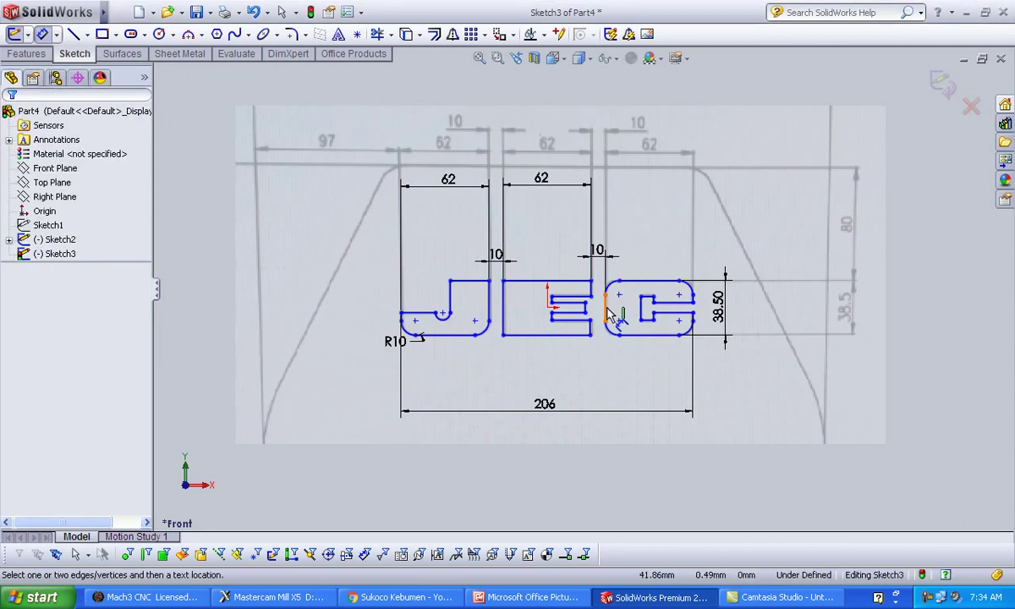
# Start a width dimension across the C, then cancel it
pyautogui.click(608, 313)
pyautogui.click(692, 295)
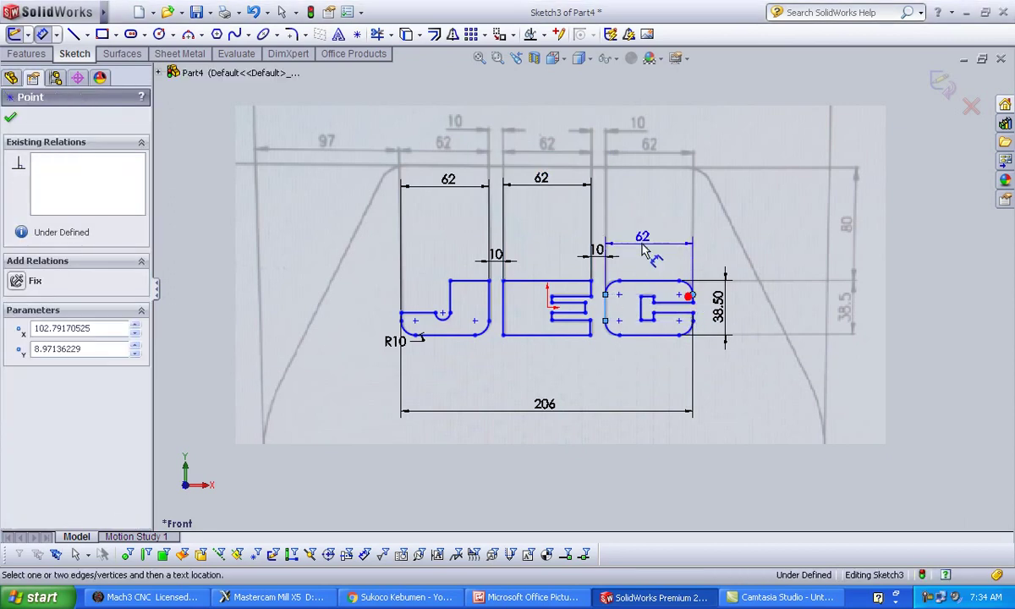
pyautogui.click(656, 193)
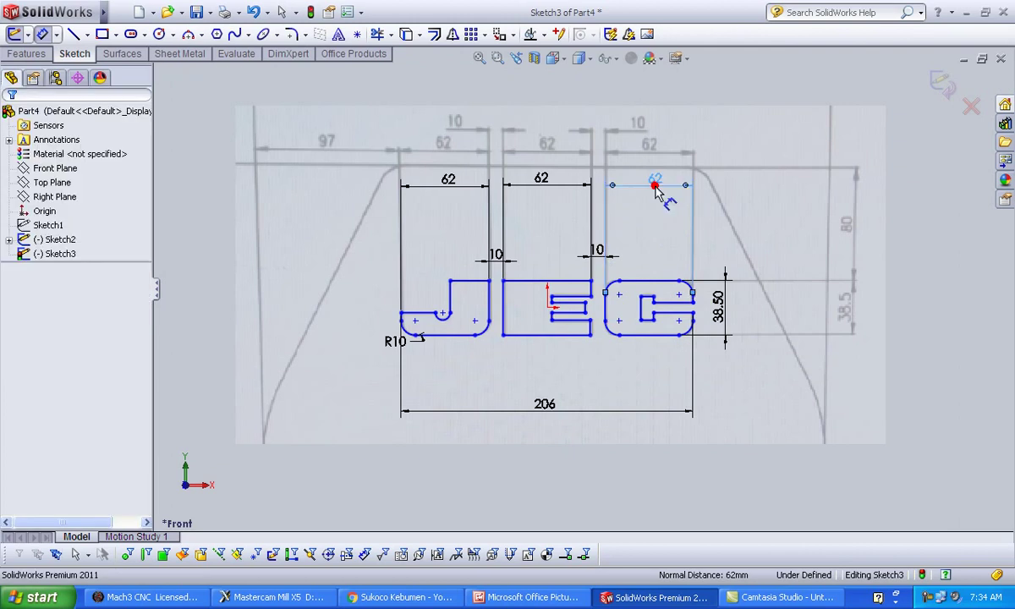
pyautogui.press('Escape')
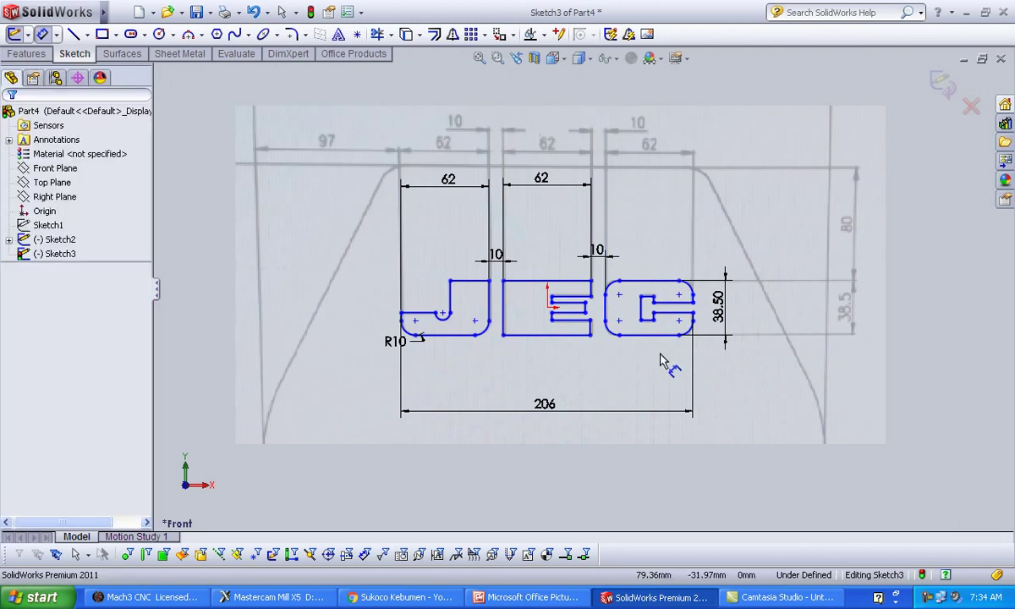
pyautogui.scroll(-1, 663, 349)
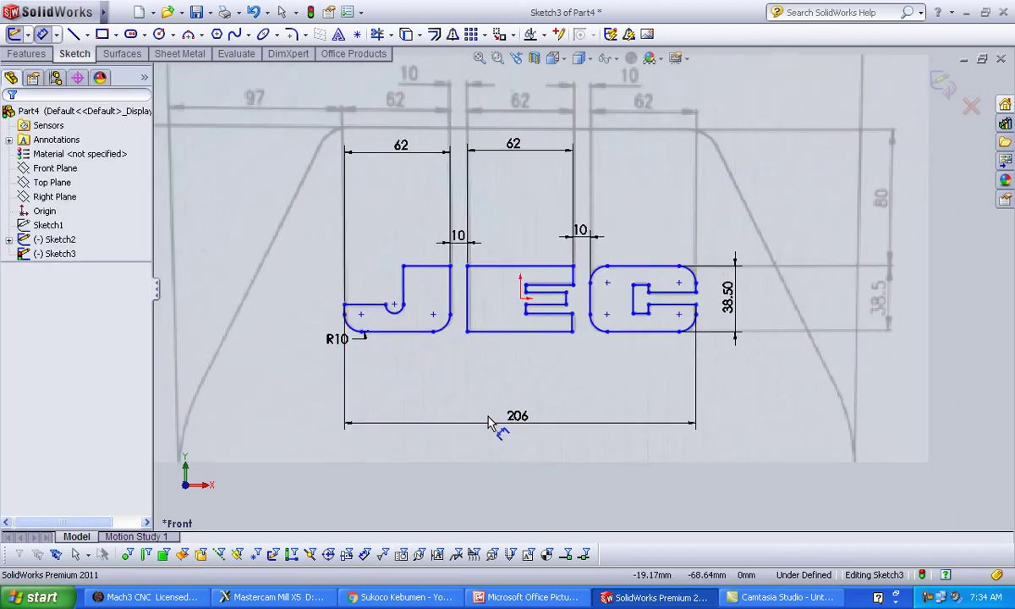
pyautogui.scroll(2, 573, 488)
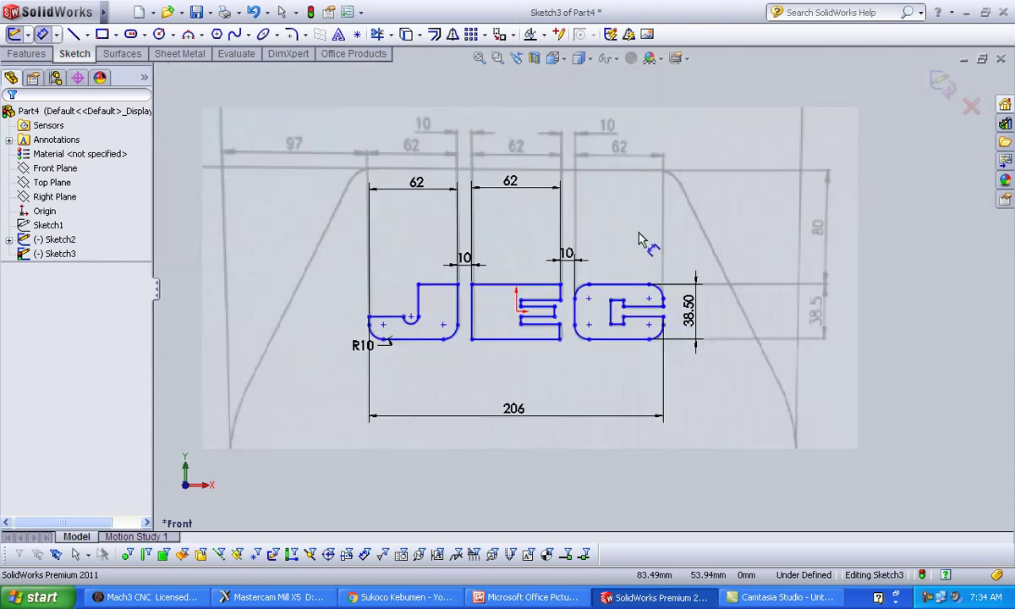
pyautogui.scroll(-1, 486, 362)
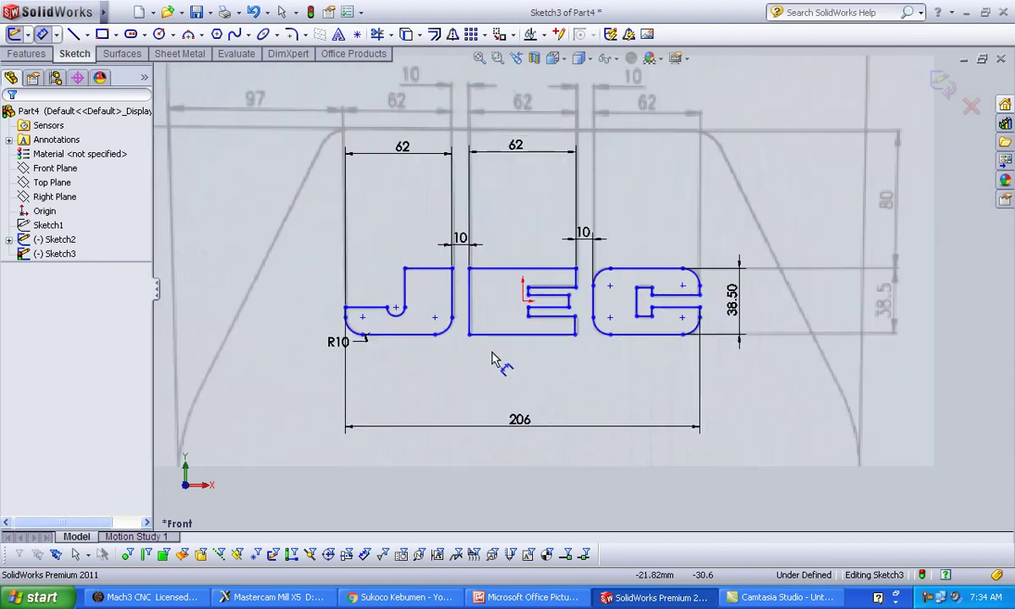
pyautogui.rightClick(471, 365)
# Make the two short vertical edges on the E's left side equal
pyautogui.click(509, 123)
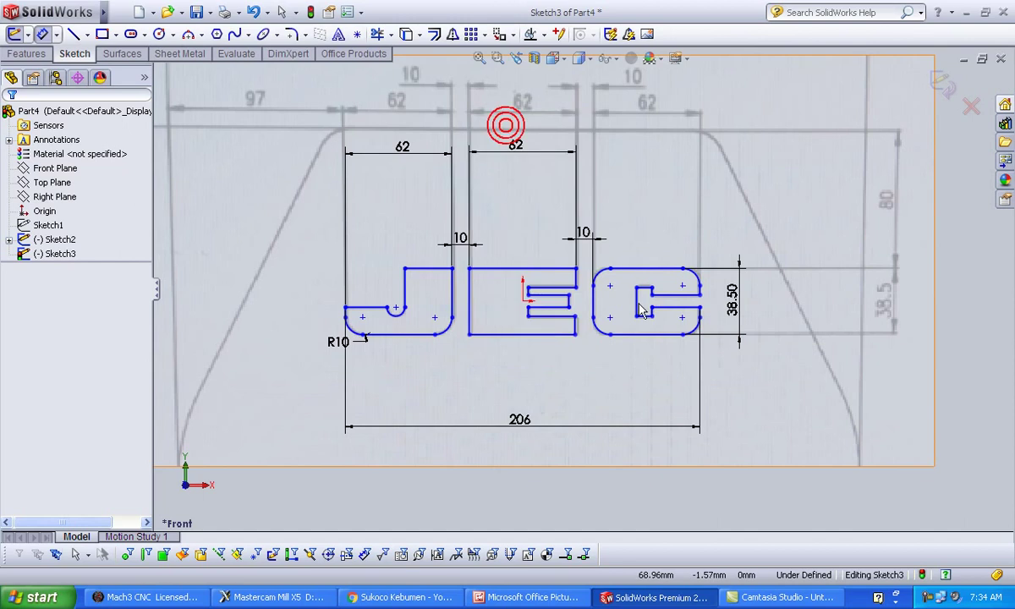
pyautogui.scroll(-2, 612, 294)
pyautogui.scroll(-1, 615, 298)
pyautogui.scroll(-1, 513, 317)
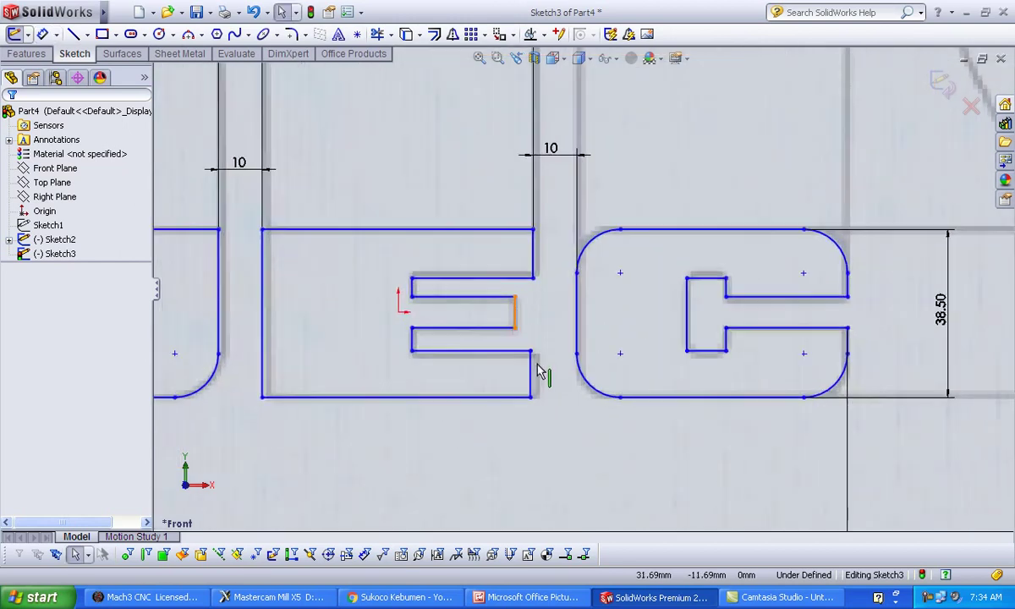
pyautogui.click(530, 376)
pyautogui.click(530, 352)
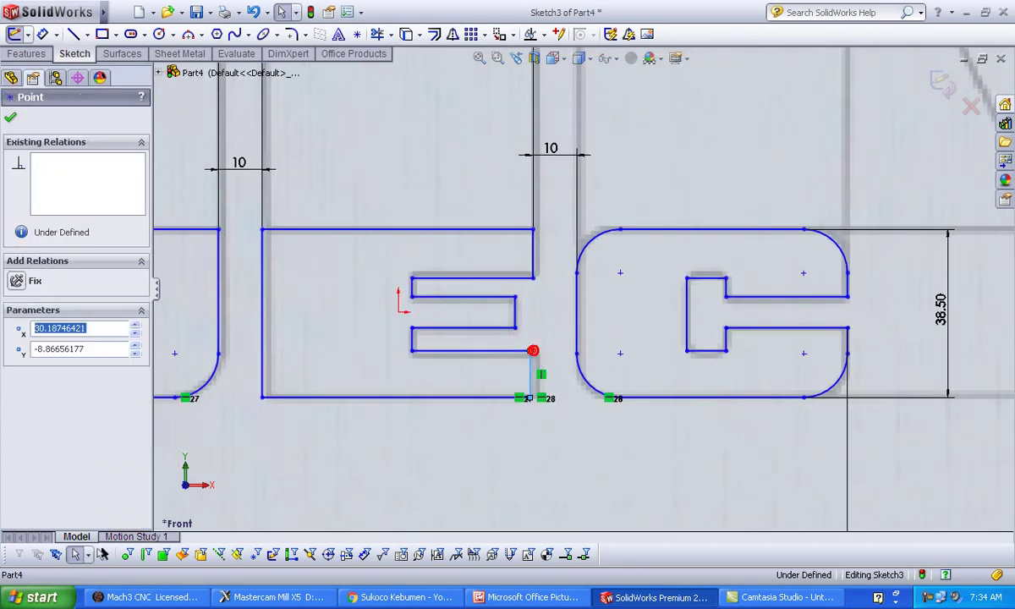
pyautogui.keyDown('ctrl'); pyautogui.click(533, 277); pyautogui.keyUp('ctrl')
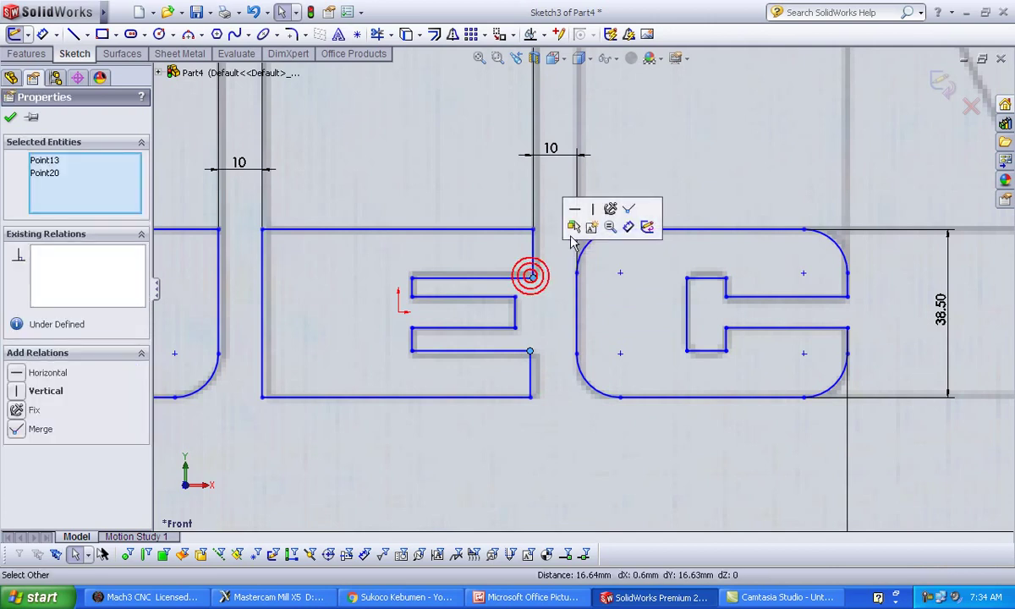
pyautogui.click(546, 307)
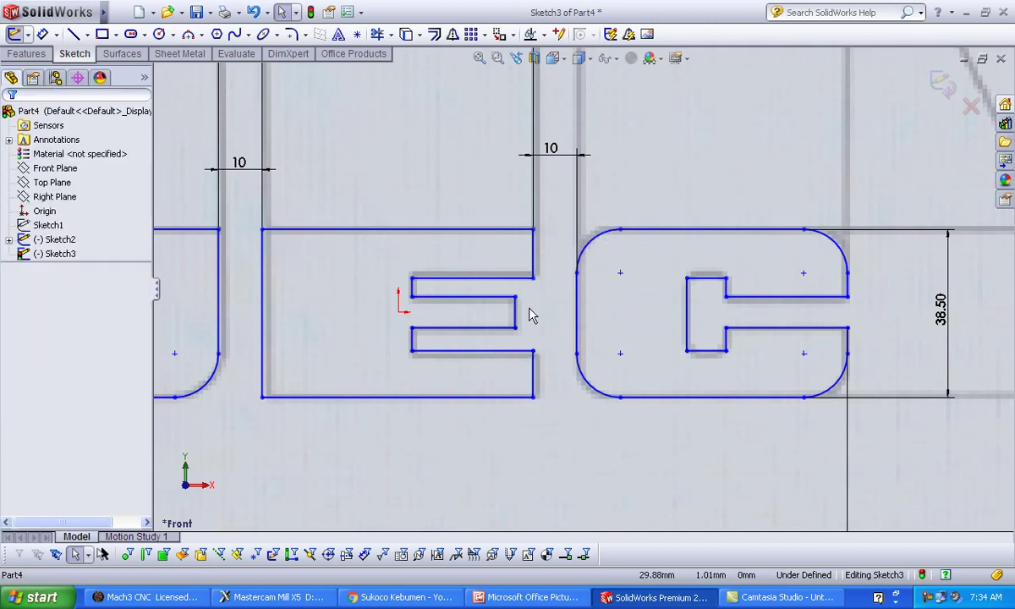
pyautogui.click(415, 347)
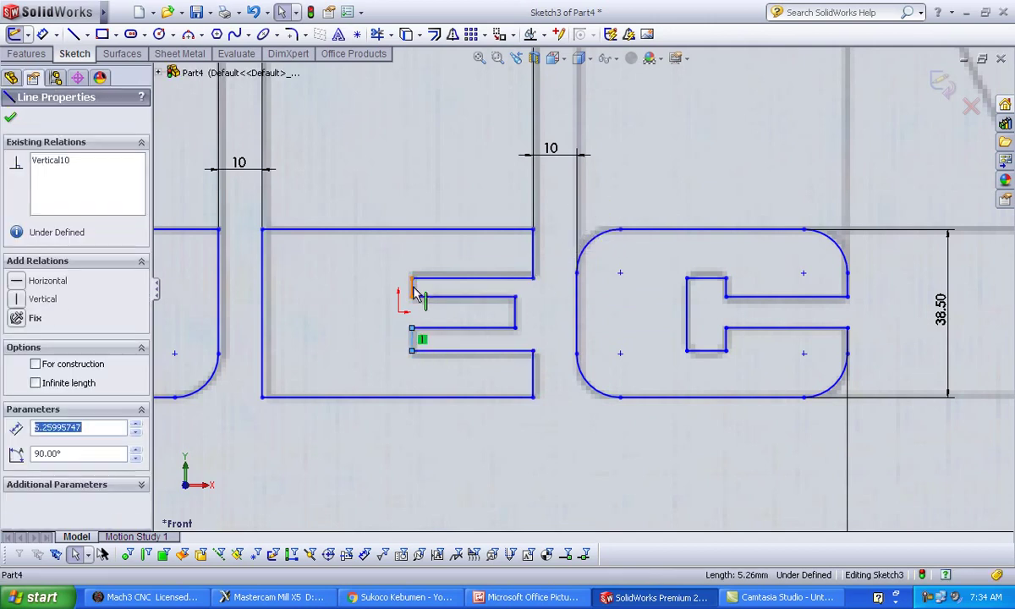
pyautogui.keyDown('ctrl'); pyautogui.click(413, 288); pyautogui.keyUp('ctrl')
pyautogui.click(550, 219)
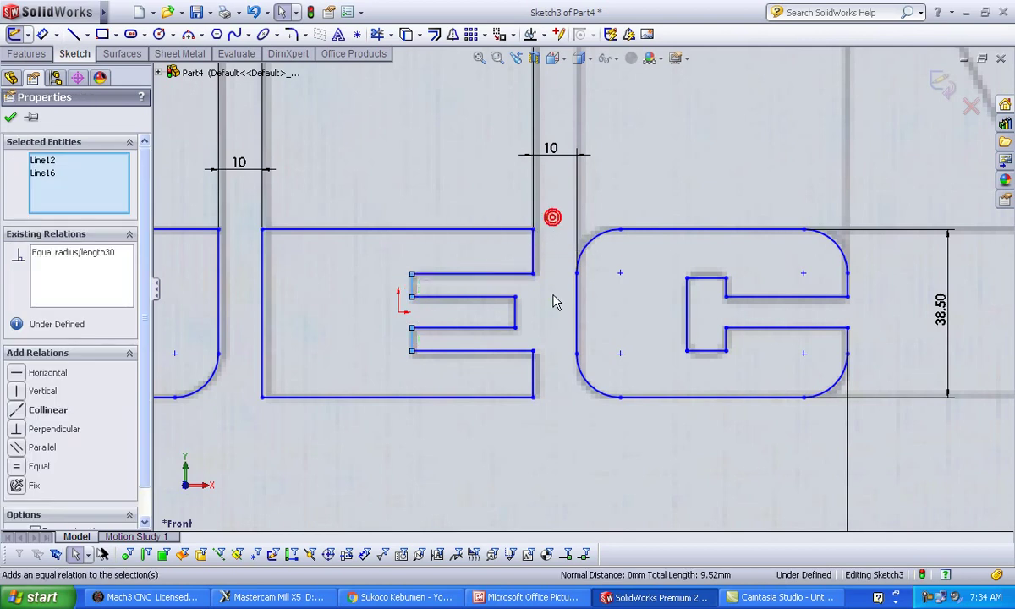
# Make the two matching short edges on the E's right side equal
pyautogui.click(533, 379)
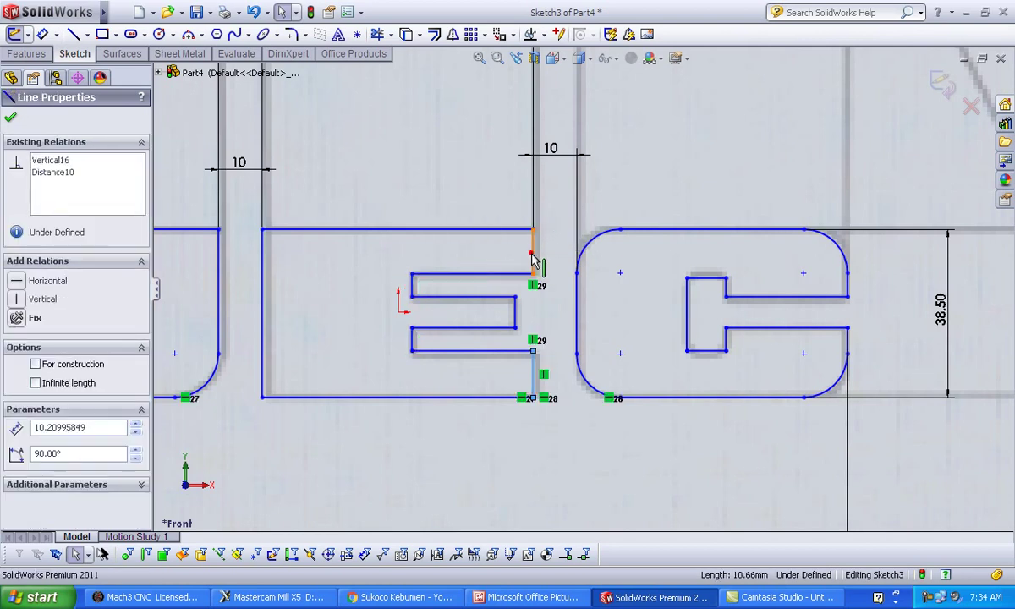
pyautogui.keyDown('ctrl'); pyautogui.click(534, 258); pyautogui.keyUp('ctrl')
pyautogui.click(667, 191)
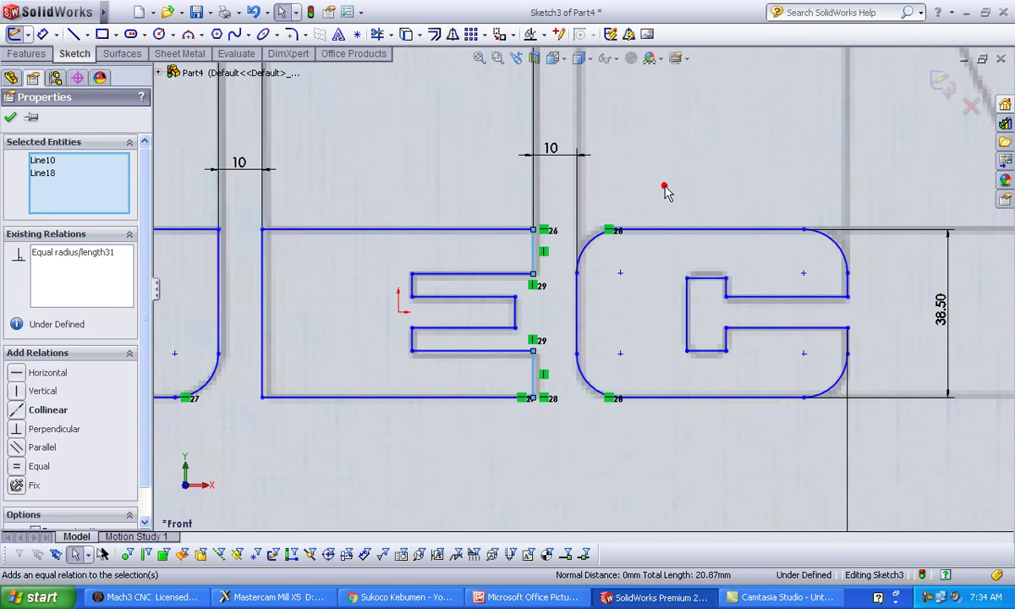
pyautogui.click(662, 186)
# Draw a horizontal construction line from the origin to the E's middle arm
pyautogui.moveTo(701, 173); pyautogui.dragTo(264, 262, button='right')
pyautogui.click(89, 293)
pyautogui.click(399, 312)
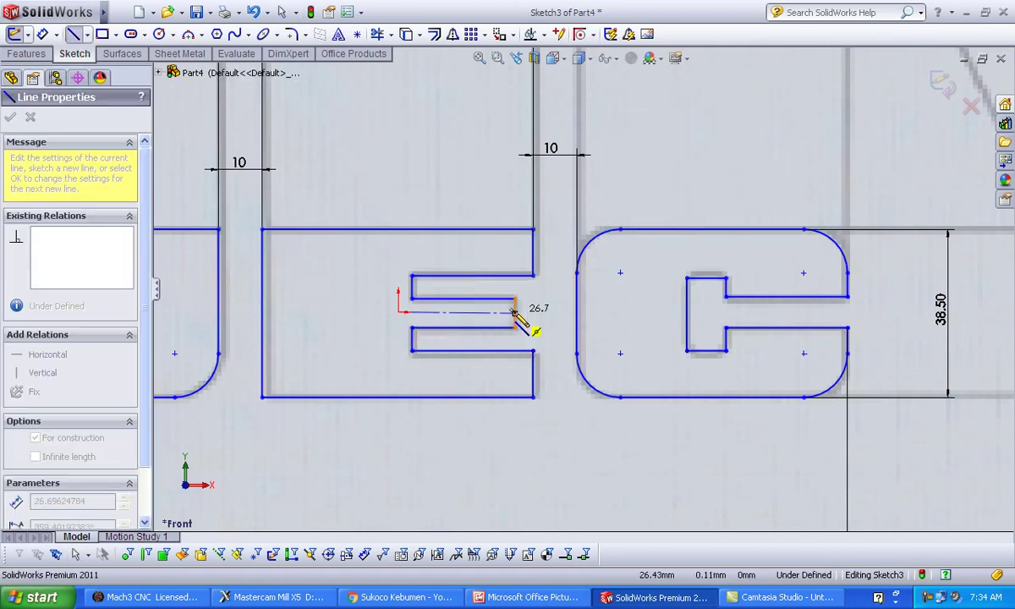
pyautogui.click(517, 313)
pyautogui.rightClick(538, 316)
pyautogui.click(565, 314)
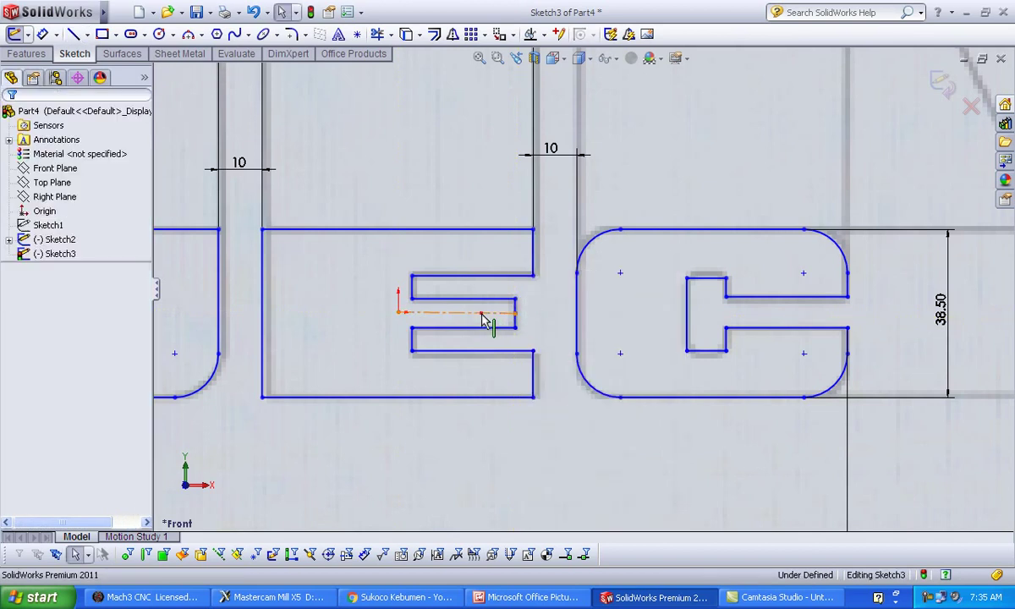
pyautogui.click(483, 312)
pyautogui.click(526, 252)
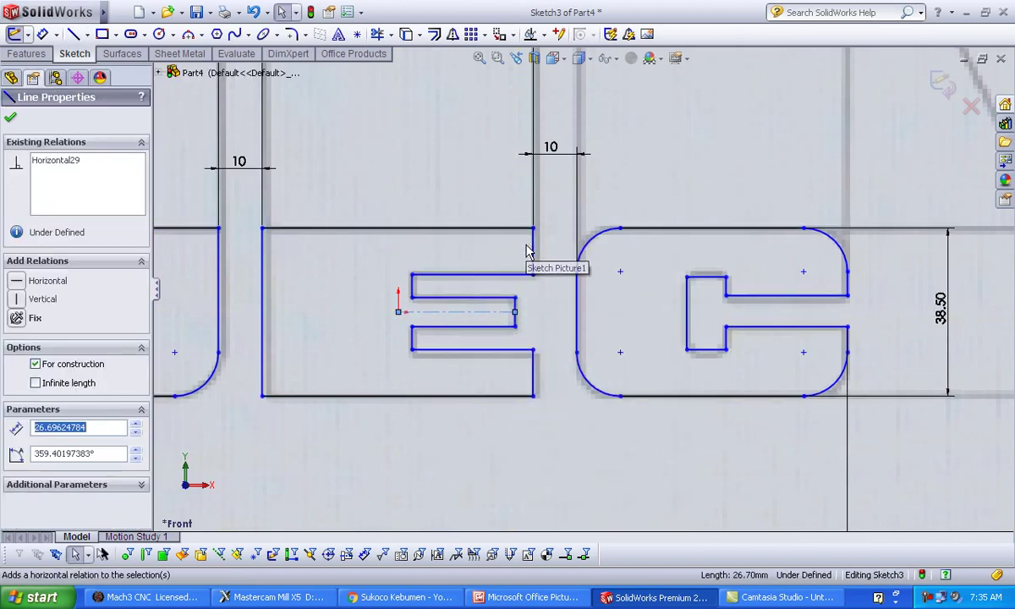
pyautogui.click(550, 332)
pyautogui.scroll(3, 507, 343)
pyautogui.scroll(2, 467, 355)
# Dimension the construction line to the J's left edge (103.21) and the J's top edge at 28
pyautogui.moveTo(496, 403); pyautogui.dragTo(493, 347, button='right')
pyautogui.click(494, 299)
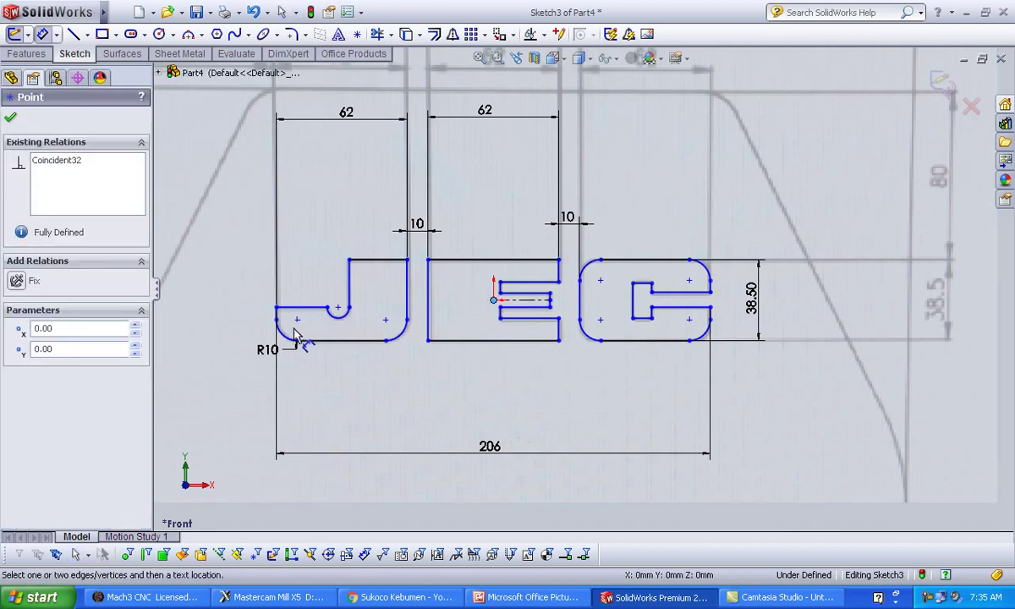
pyautogui.click(277, 313)
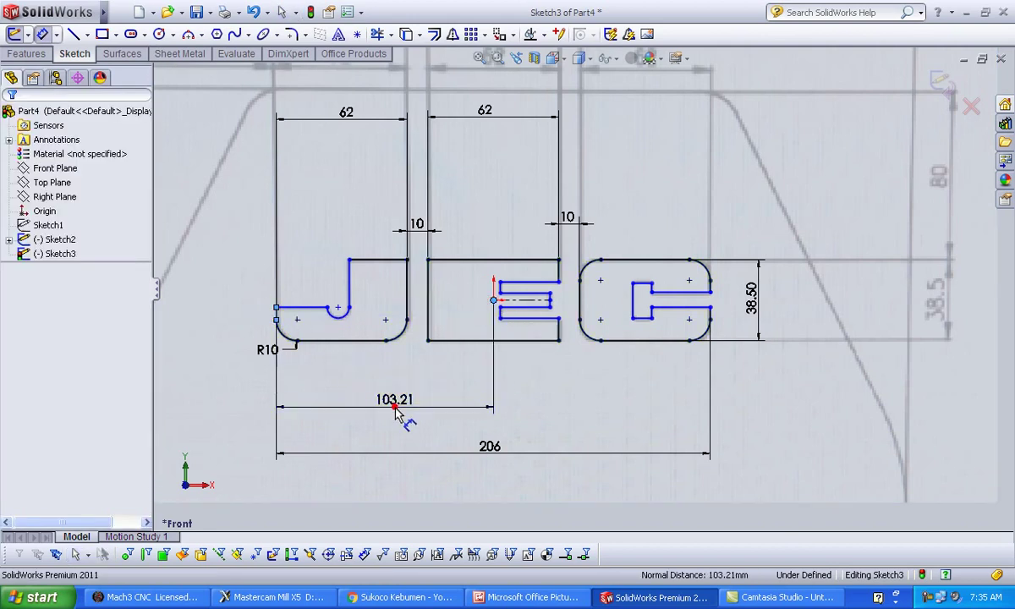
pyautogui.click(394, 409)
pyautogui.click(334, 436)
pyautogui.click(215, 301)
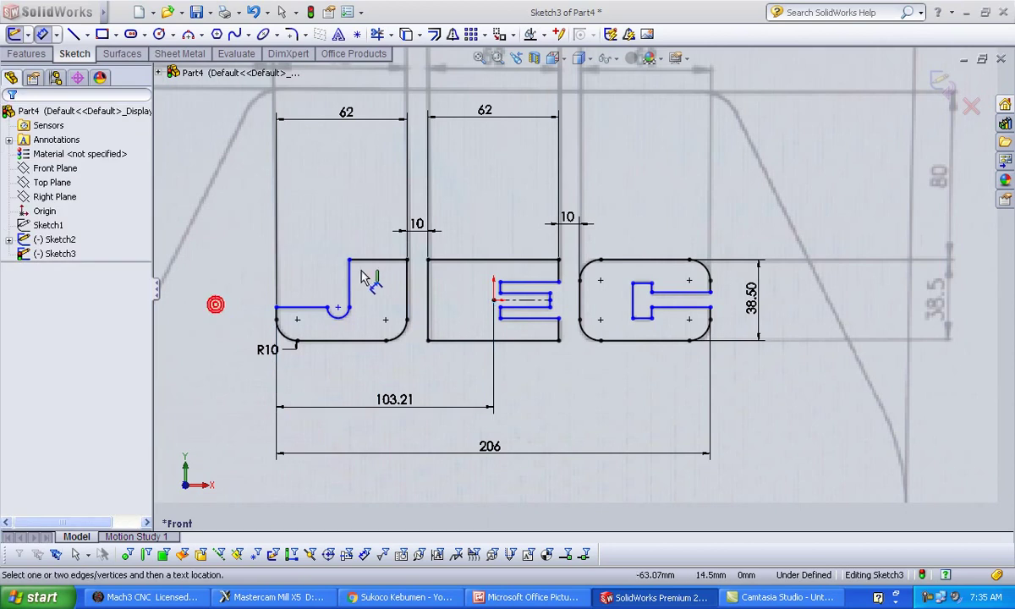
pyautogui.click(369, 260)
pyautogui.click(378, 240)
pyautogui.write('28')
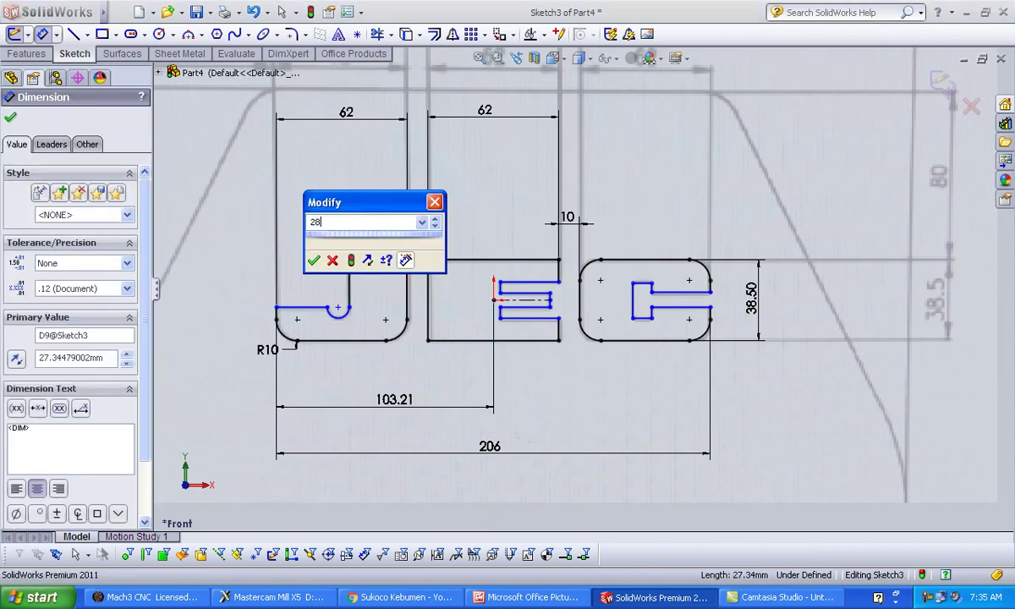
pyautogui.press('Return')
pyautogui.click(317, 228)
# Set the J's lower inner edge, the hook width, to 24 mm
pyautogui.scroll(-2, 321, 309)
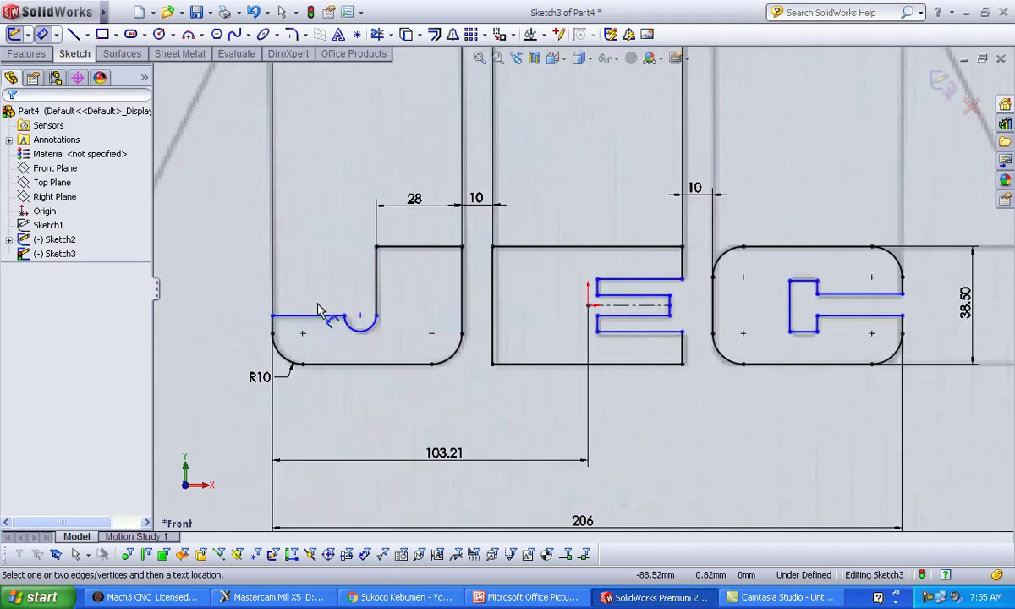
pyautogui.click(311, 319)
pyautogui.click(315, 298)
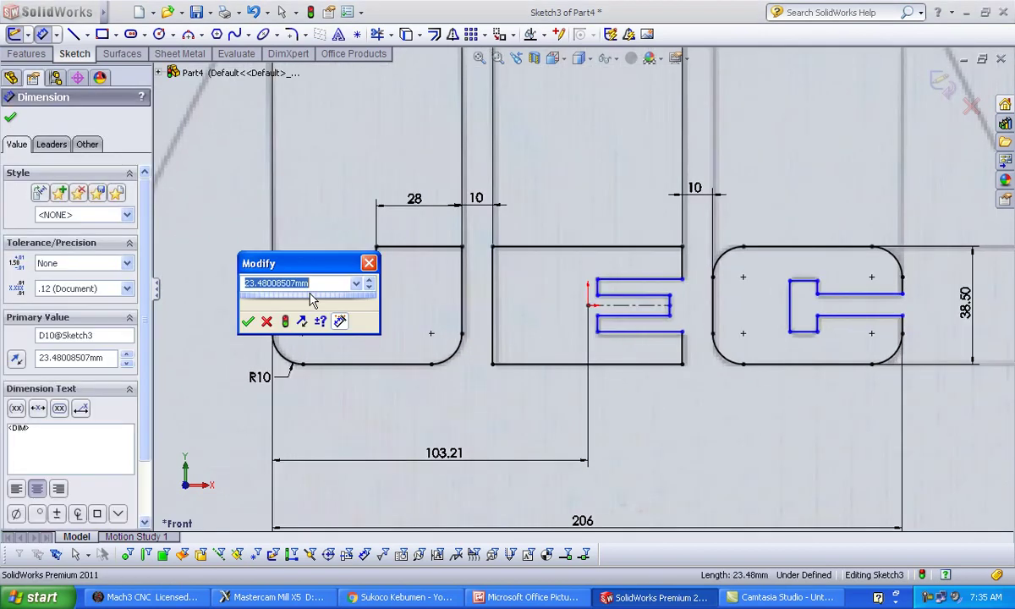
pyautogui.write('24')
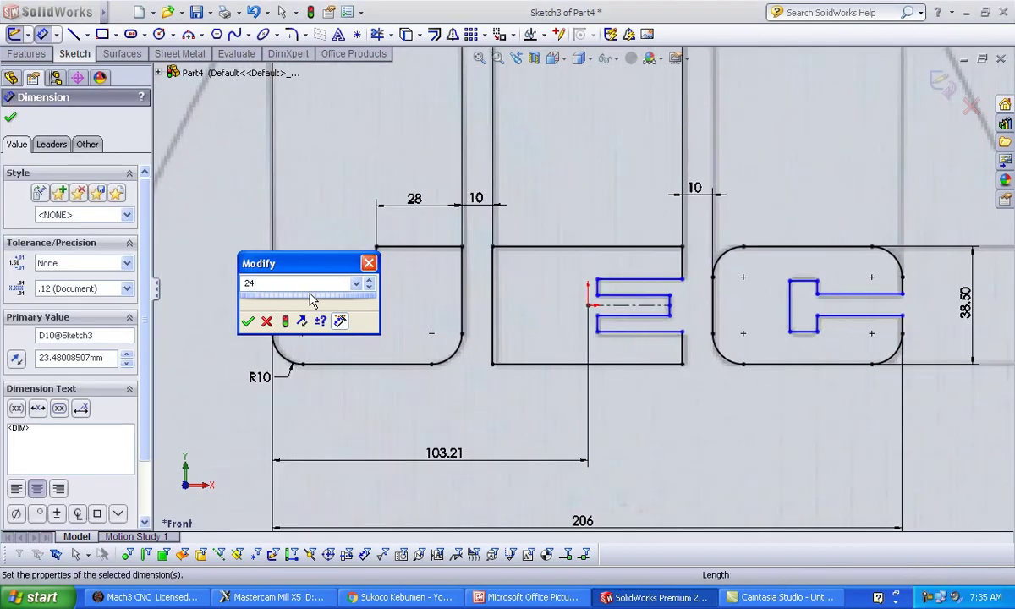
pyautogui.press('Return')
pyautogui.click(239, 257)
# Set the distance between the J hook's horizontal edges to 16 mm
pyautogui.scroll(-2, 330, 342)
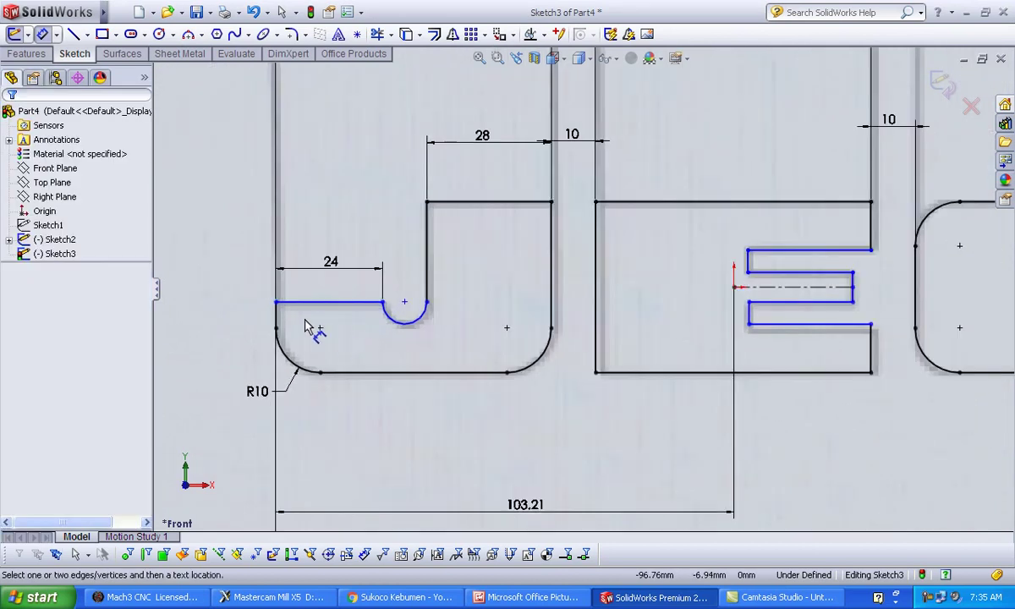
pyautogui.click(308, 302)
pyautogui.click(343, 372)
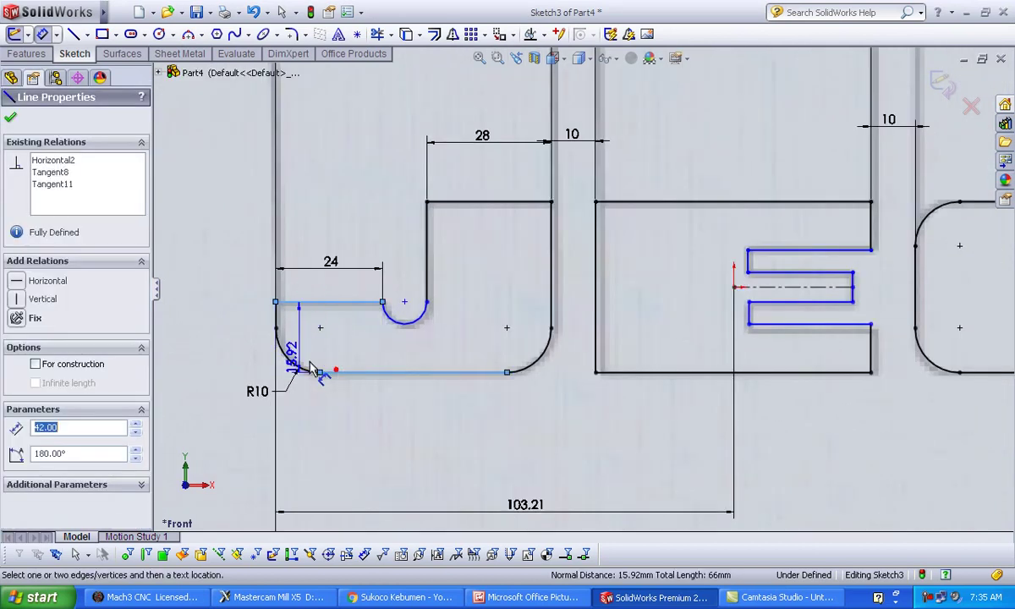
pyautogui.click(249, 337)
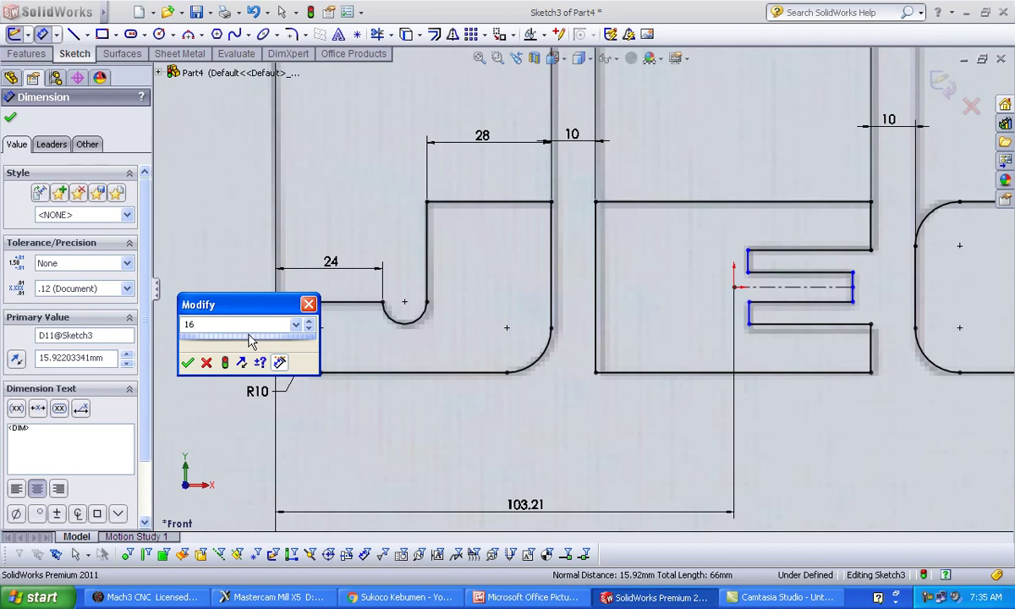
pyautogui.press('Return')
pyautogui.scroll(-2, 584, 287)
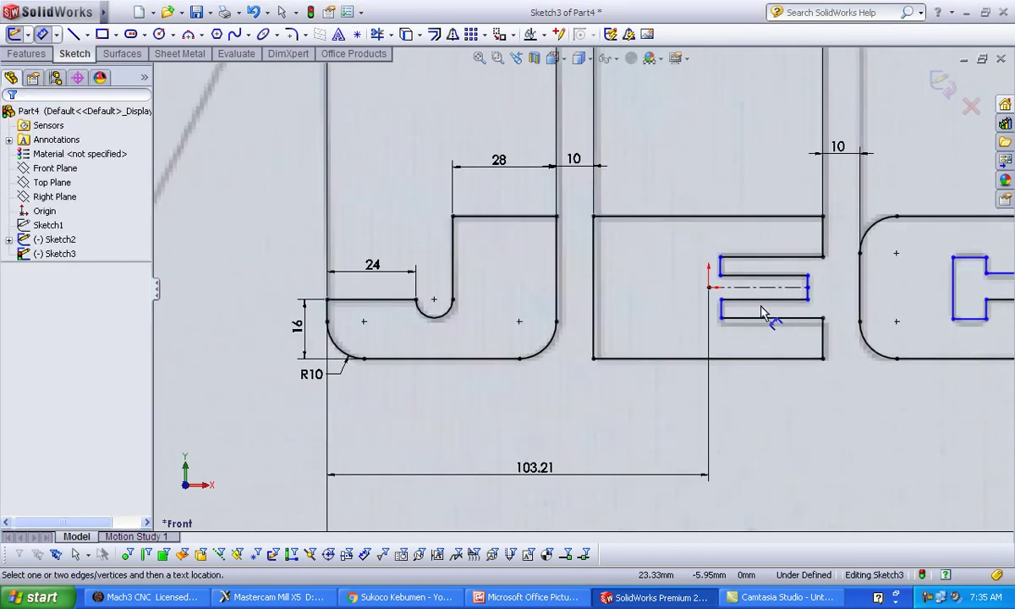
pyautogui.scroll(3, 760, 313)
pyautogui.scroll(-3, 745, 304)
pyautogui.scroll(-2, 651, 287)
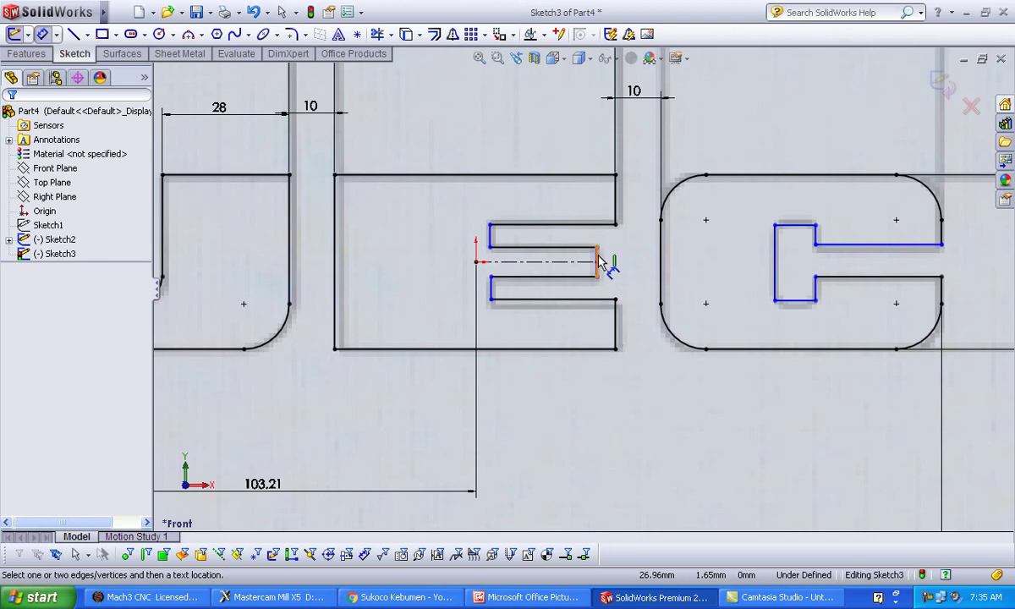
# Undo the stray 6.50 dimension and set the E slot's upper line to 23.50 mm
pyautogui.click(598, 261)
pyautogui.click(636, 269)
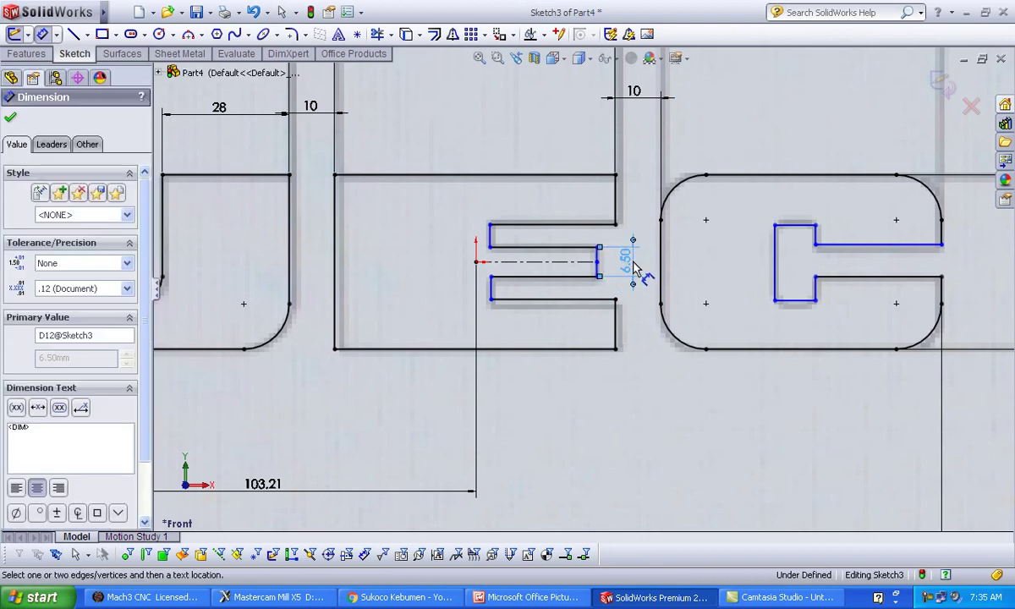
pyautogui.hotkey('ctrl', 'z')
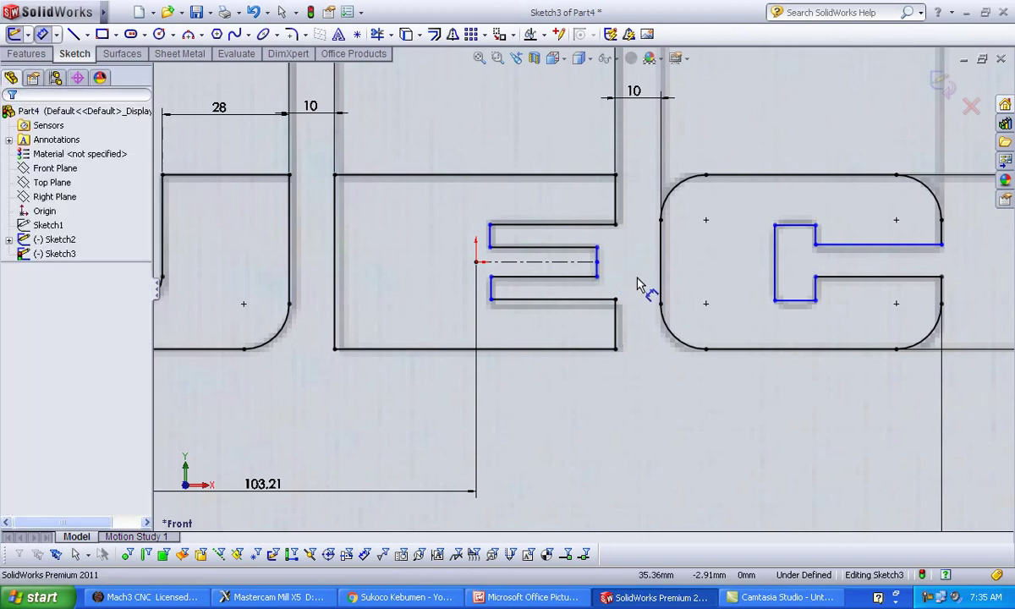
pyautogui.click(550, 248)
pyautogui.click(552, 164)
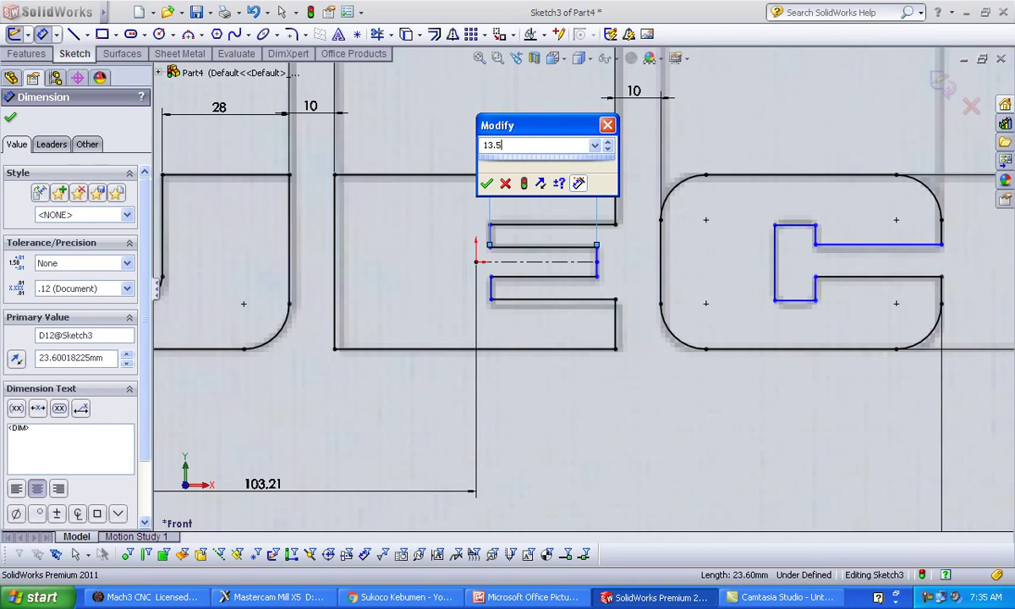
pyautogui.press('Return')
pyautogui.doubleClick(520, 148)
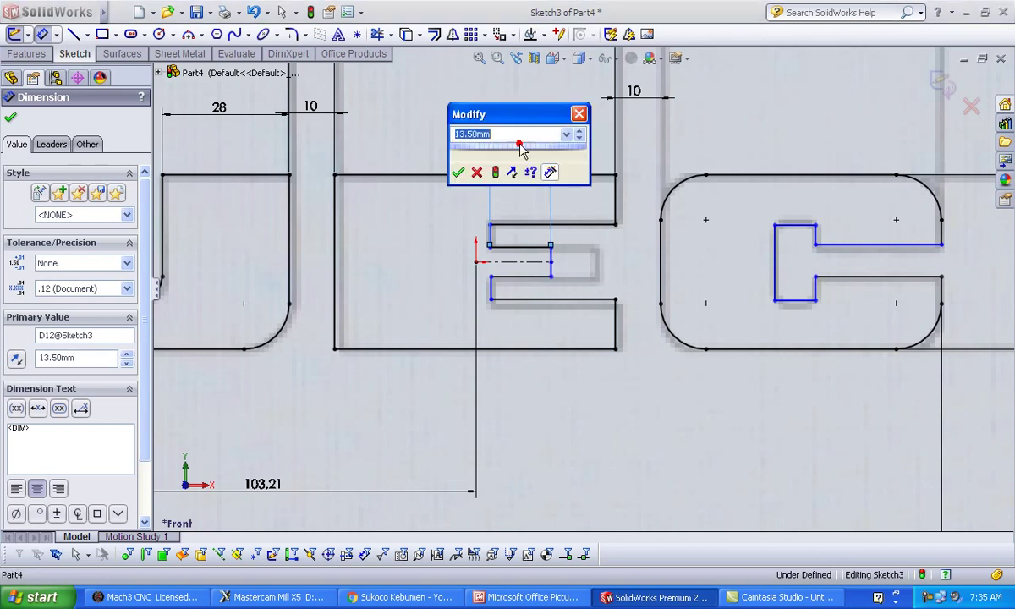
pyautogui.write('5')
pyautogui.press('Return')
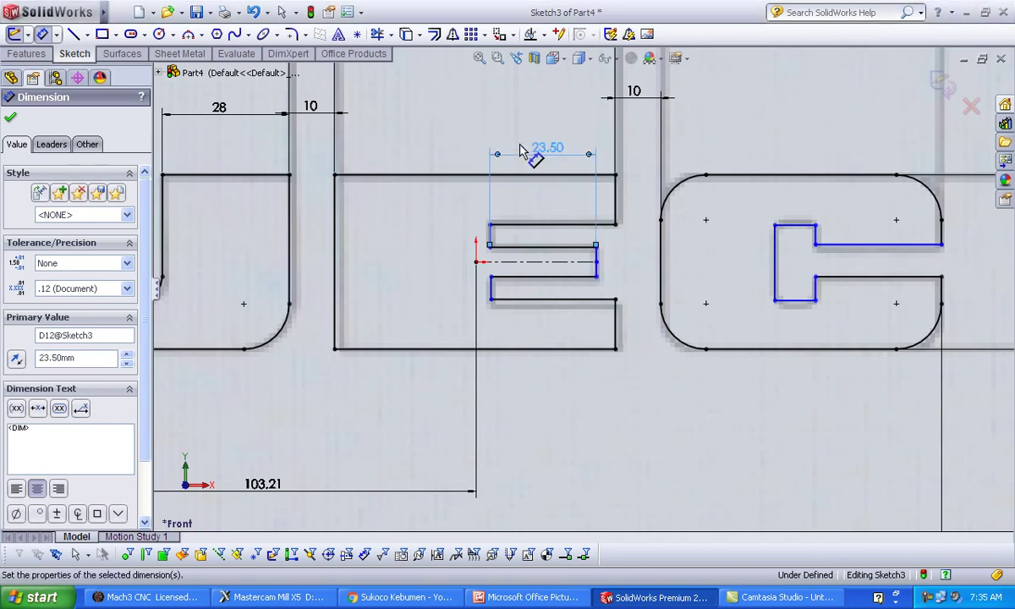
# Set the E slot's bottom line length to 27.50 mm
pyautogui.click(551, 300)
pyautogui.click(558, 383)
pyautogui.write('27.')
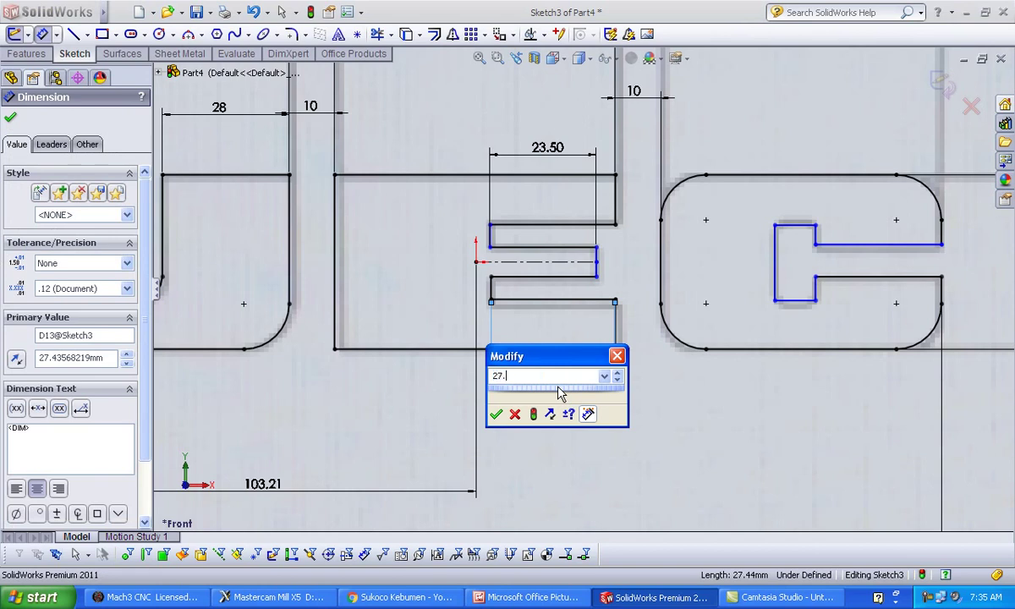
pyautogui.write('5')
pyautogui.press('Return')
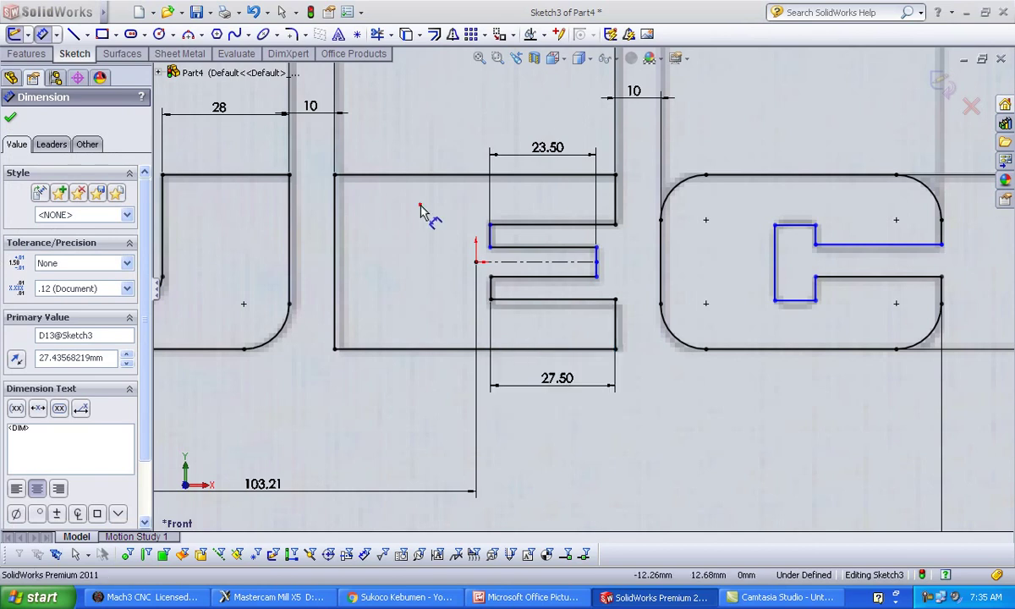
# Align the left endpoints of the two slot lines vertically
pyautogui.rightClick(422, 207)
pyautogui.click(475, 238)
pyautogui.click(490, 246)
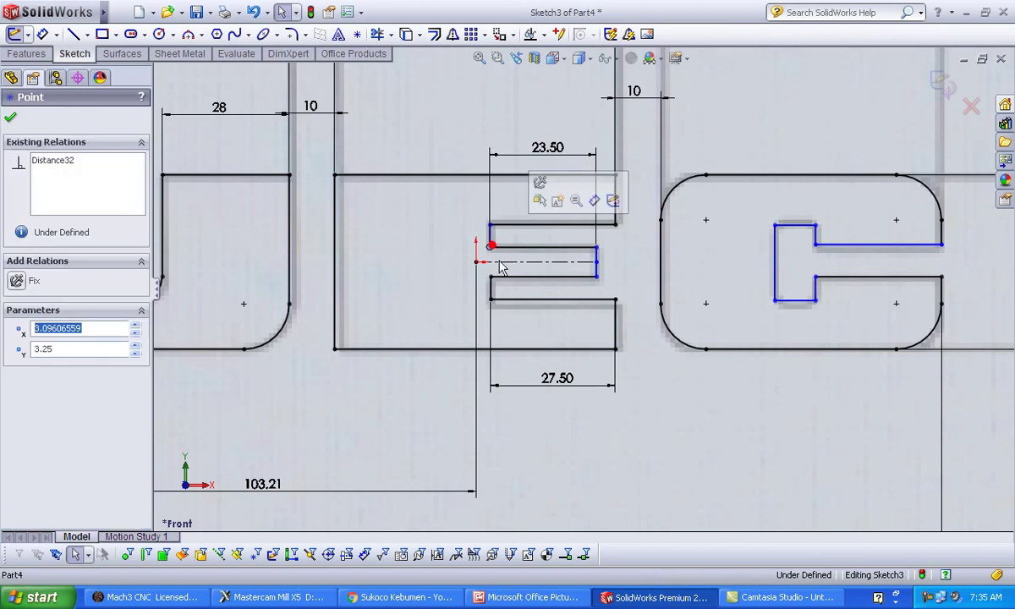
pyautogui.keyDown('ctrl'); pyautogui.click(490, 275); pyautogui.keyUp('ctrl')
pyautogui.click(552, 210)
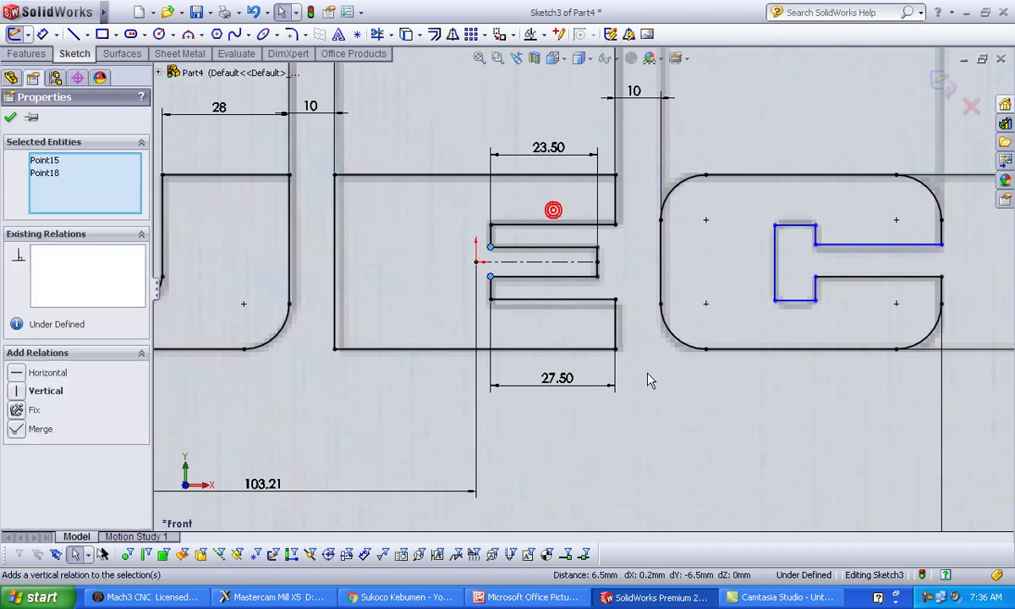
pyautogui.click(656, 397)
pyautogui.scroll(2, 798, 381)
# Make the C's two opening edges equal in length
pyautogui.scroll(2, 798, 380)
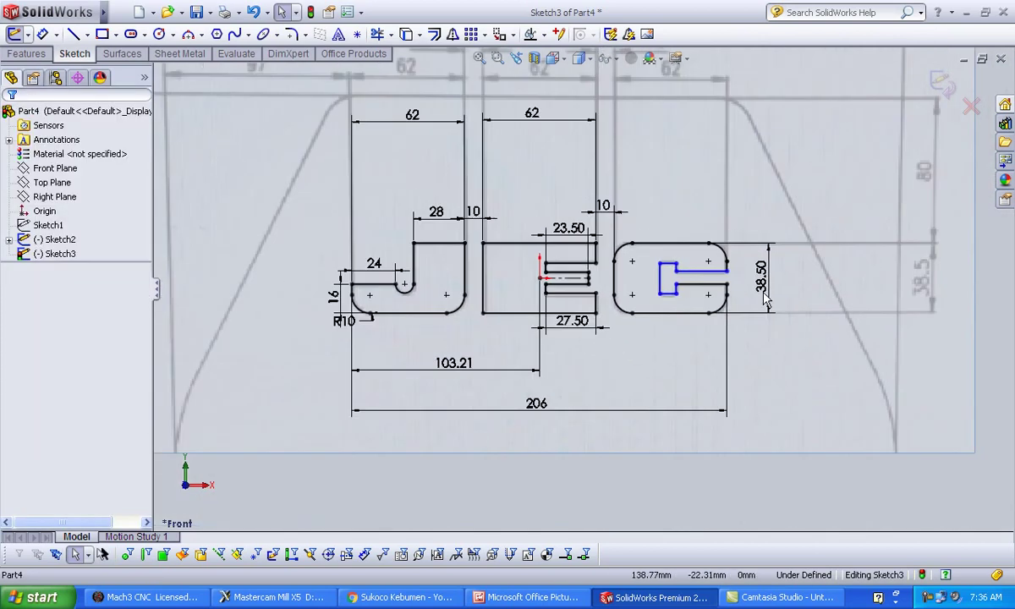
pyautogui.scroll(-1, 643, 303)
pyautogui.scroll(-3, 643, 303)
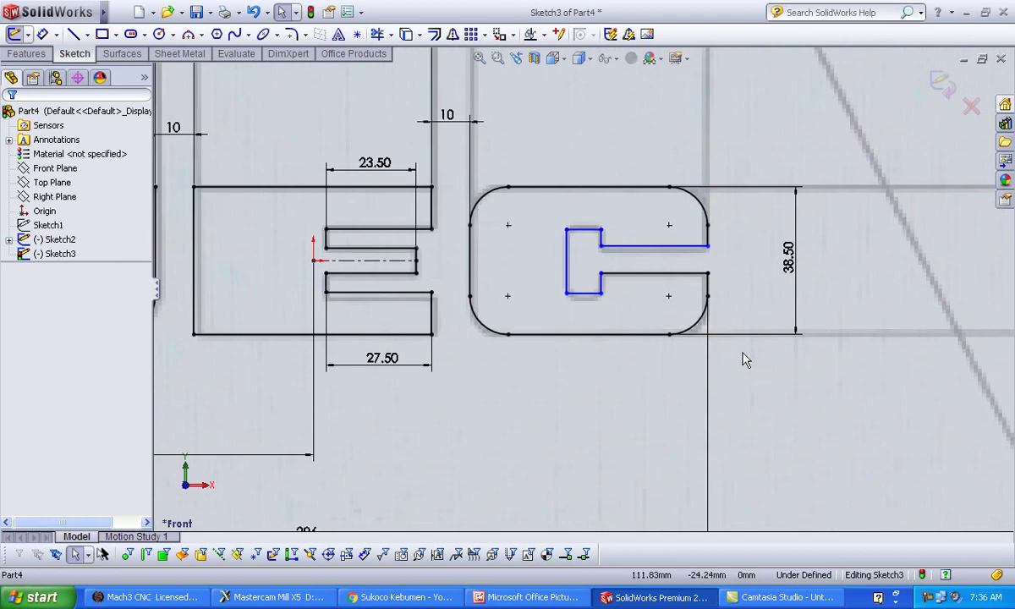
pyautogui.scroll(-1, 745, 357)
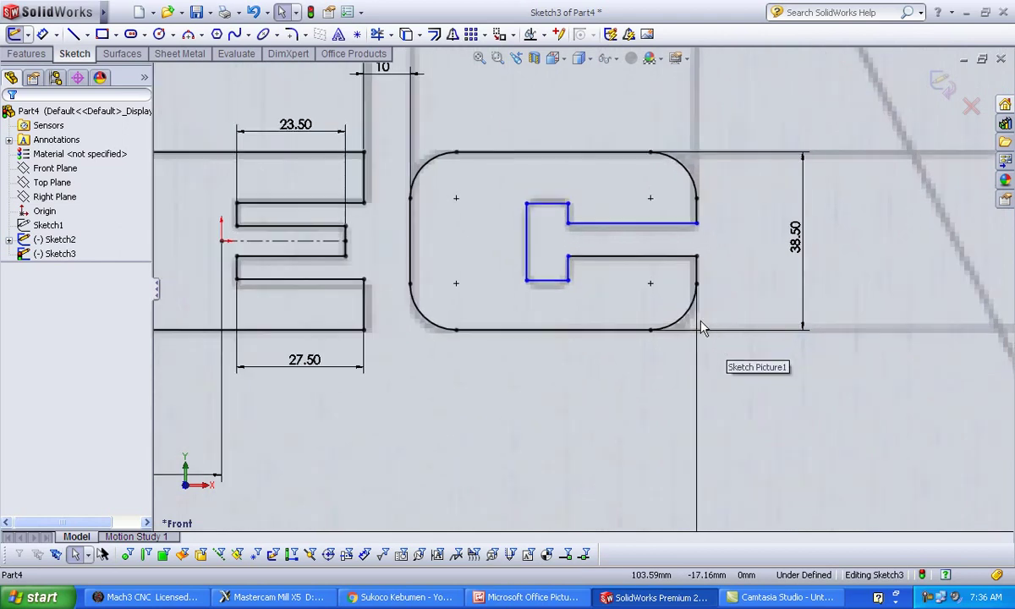
pyautogui.click(699, 269)
pyautogui.keyDown('ctrl'); pyautogui.click(694, 205); pyautogui.keyUp('ctrl')
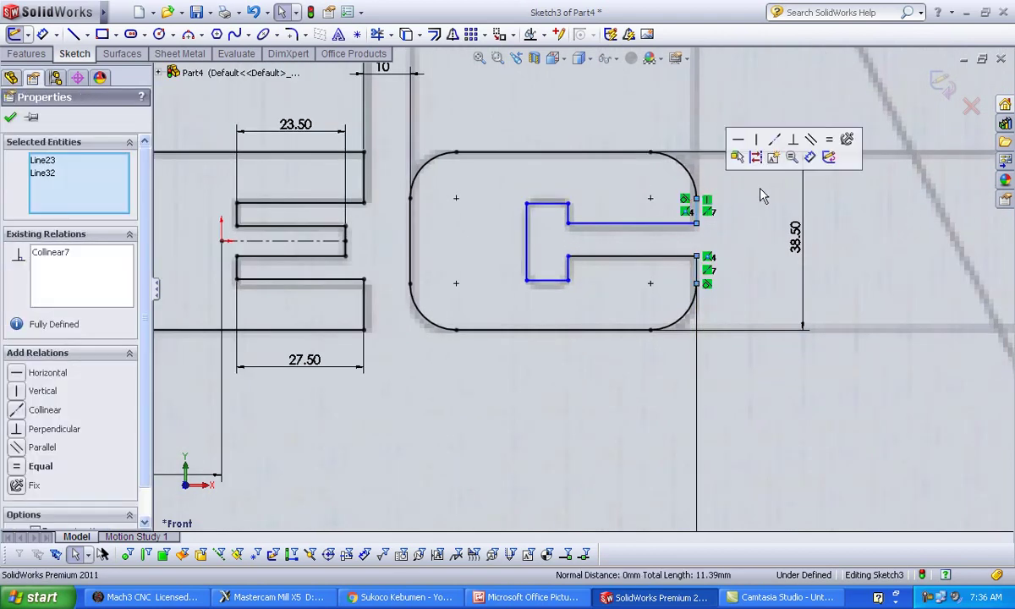
pyautogui.click(831, 141)
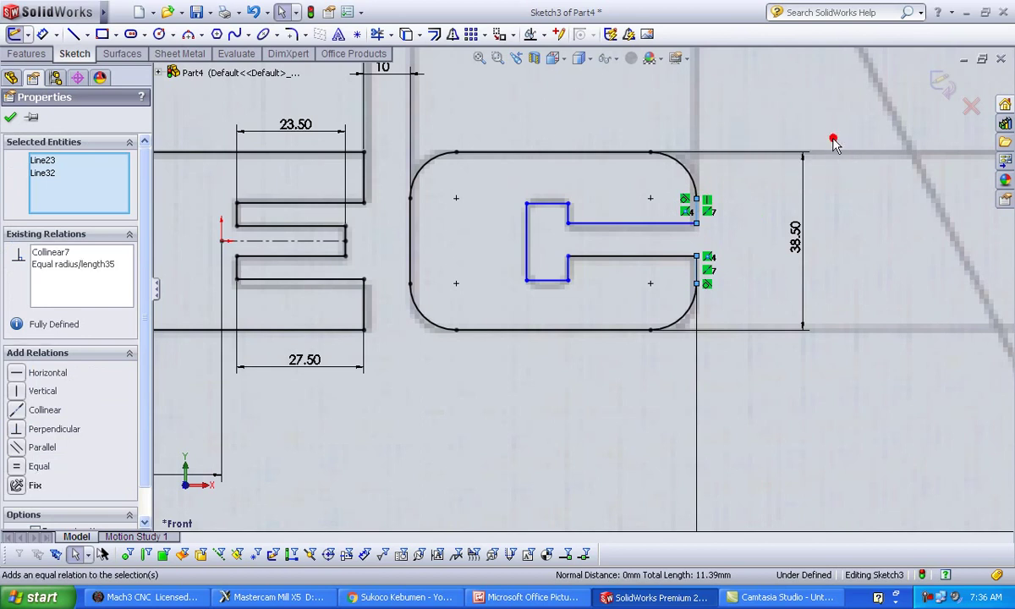
# Dimension the top edge of the C's inner notch to 9 mm
pyautogui.click(744, 390)
pyautogui.moveTo(749, 385); pyautogui.dragTo(746, 297, button='right')
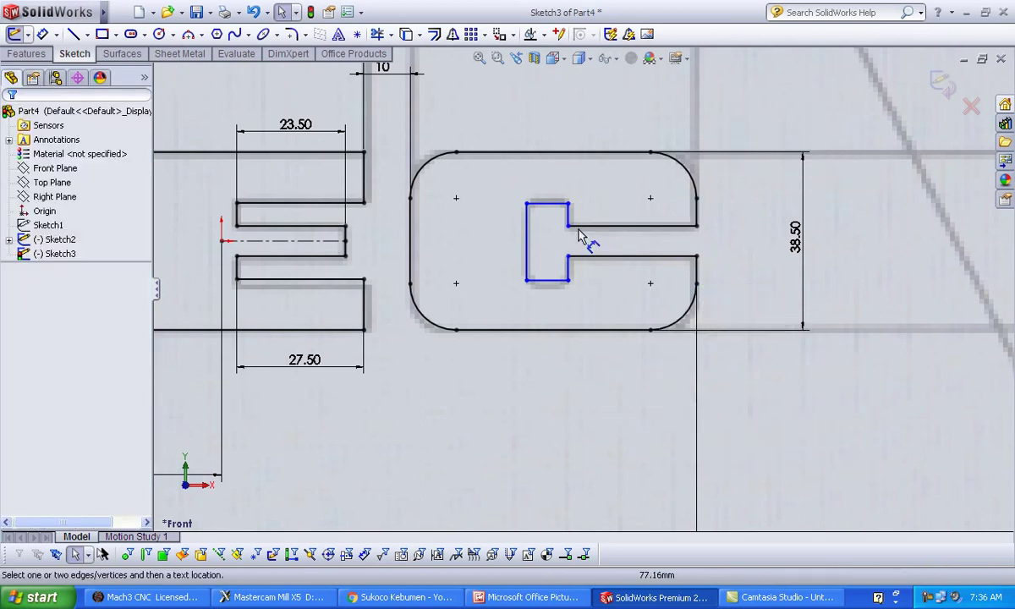
pyautogui.click(554, 207)
pyautogui.click(552, 173)
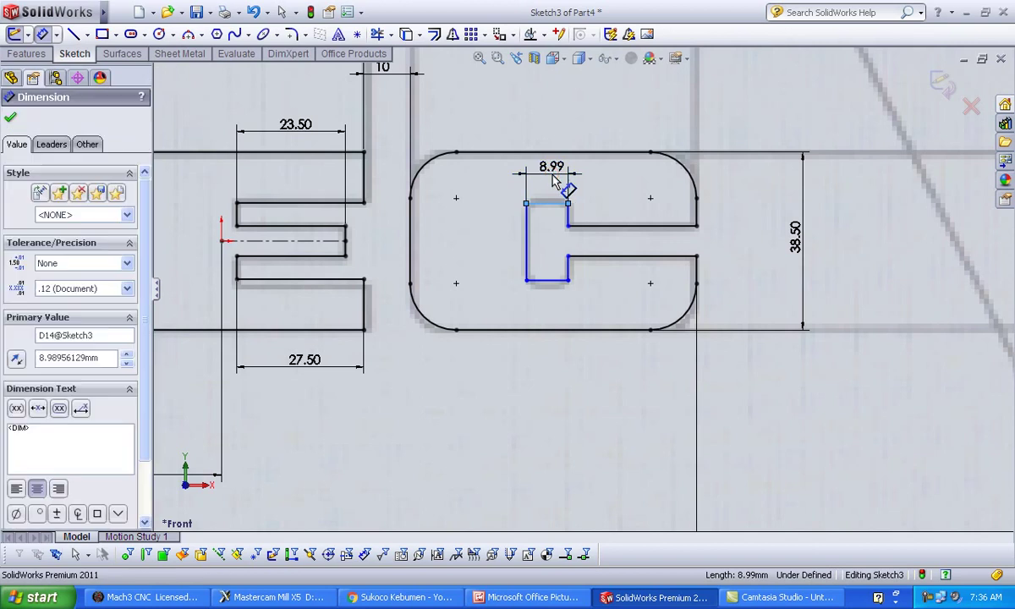
pyautogui.write('9')
pyautogui.press('Return')
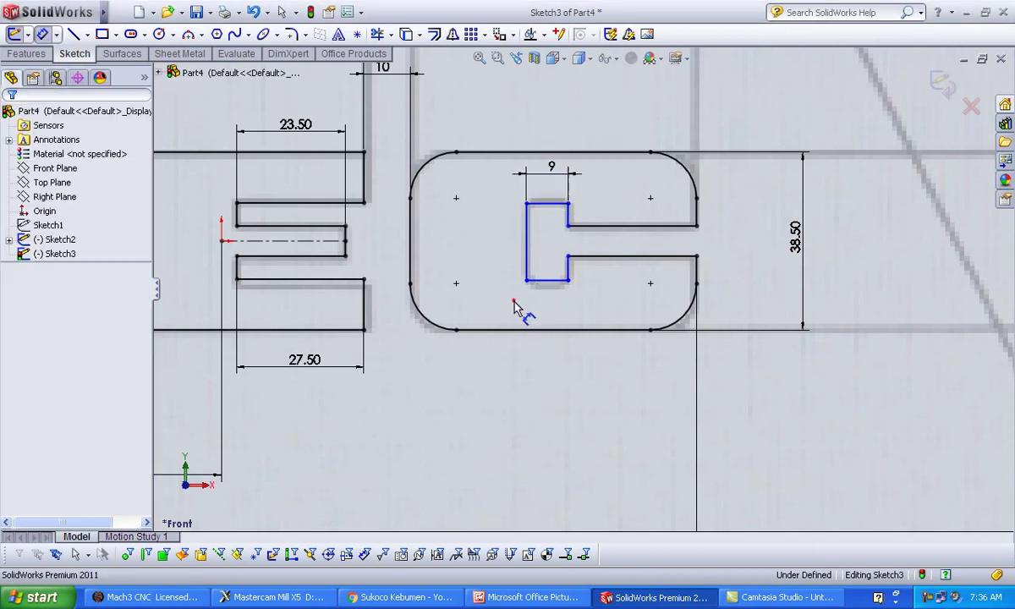
# Make the notch's two short vertical edges collinear
pyautogui.rightClick(437, 243)
pyautogui.click(431, 235)
pyautogui.scroll(-2, 544, 216)
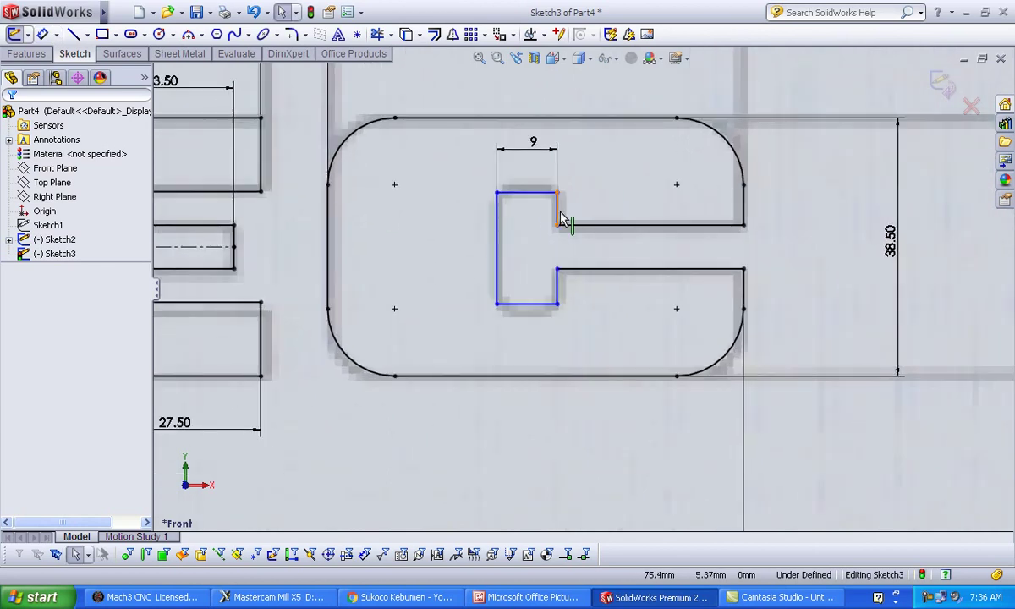
pyautogui.click(560, 213)
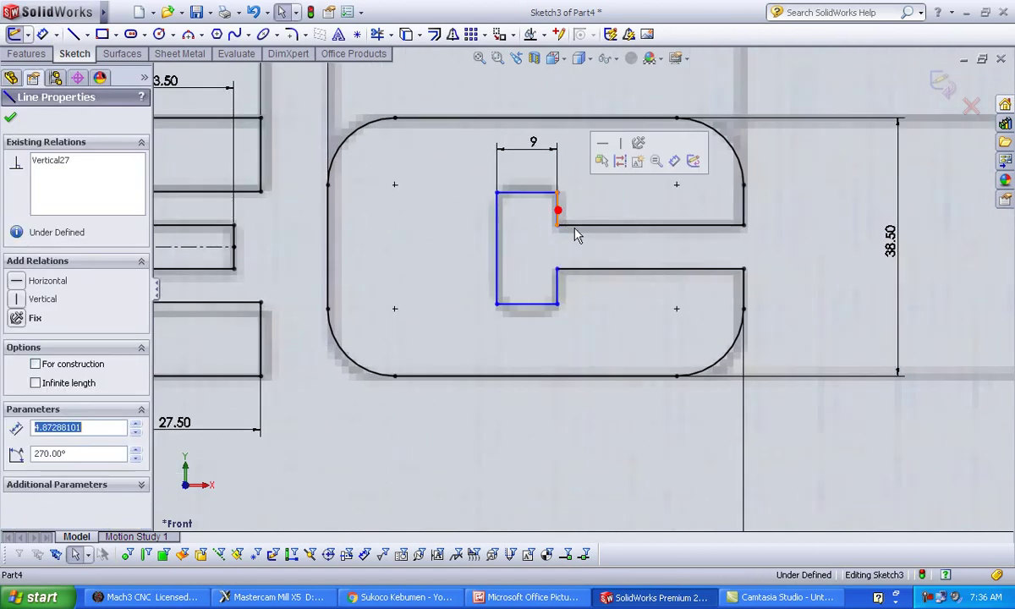
pyautogui.click(561, 292)
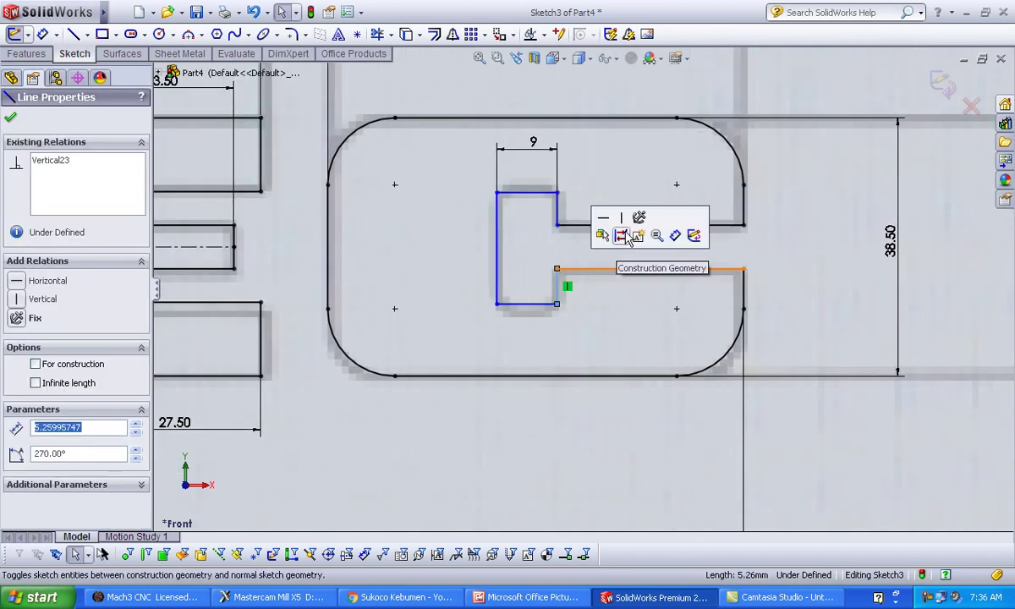
pyautogui.click(559, 214)
pyautogui.hotkey('shift', 'F10')
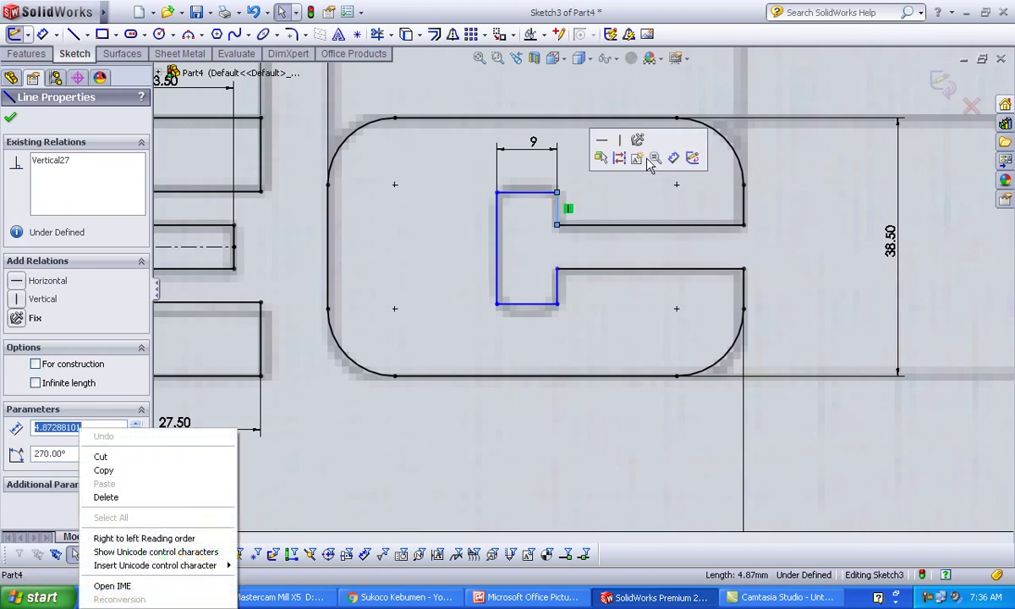
pyautogui.click(559, 296)
pyautogui.keyDown('ctrl'); pyautogui.click(557, 286); pyautogui.keyUp('ctrl')
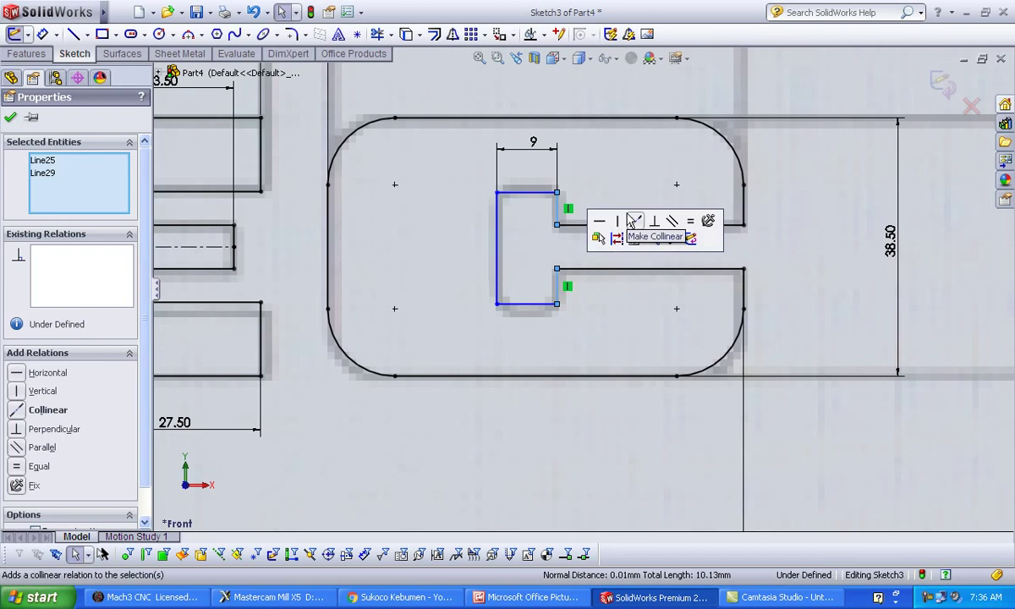
pyautogui.click(674, 223)
# Start a 17 mm height dimension on the notch's left vertical edge
pyautogui.click(631, 342)
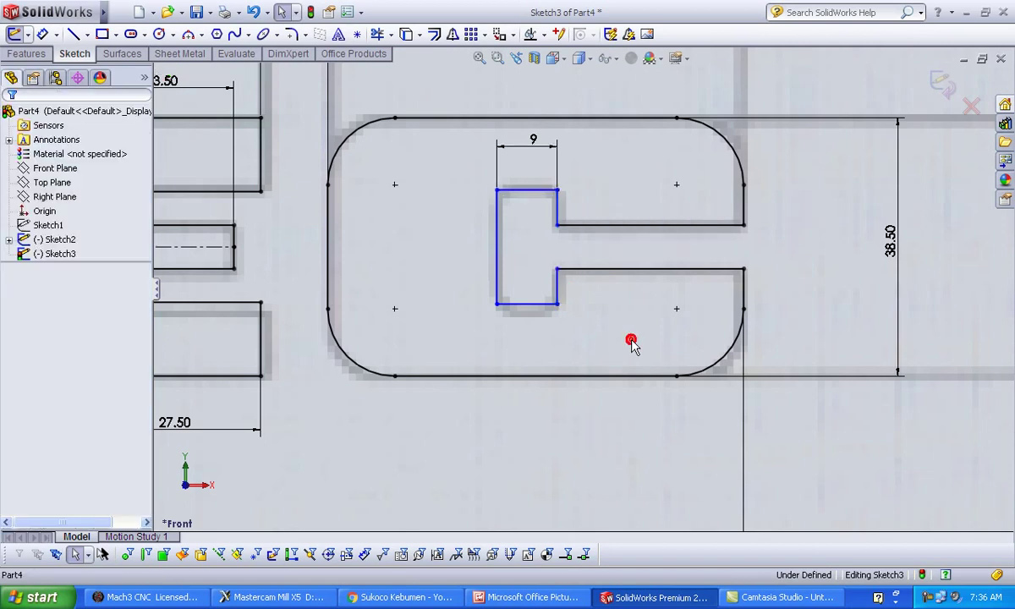
pyautogui.moveTo(634, 347); pyautogui.dragTo(646, 220, button='right')
pyautogui.click(497, 239)
pyautogui.click(458, 241)
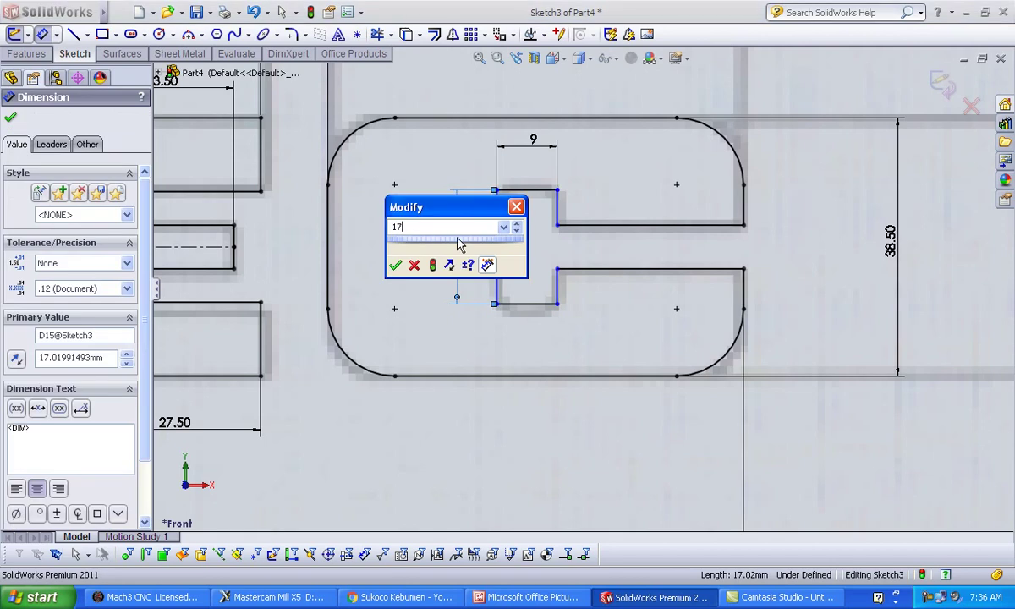
# Apply 17 mm to the notch height and add a 37 mm horizontal cutout dimension
pyautogui.press('Return')
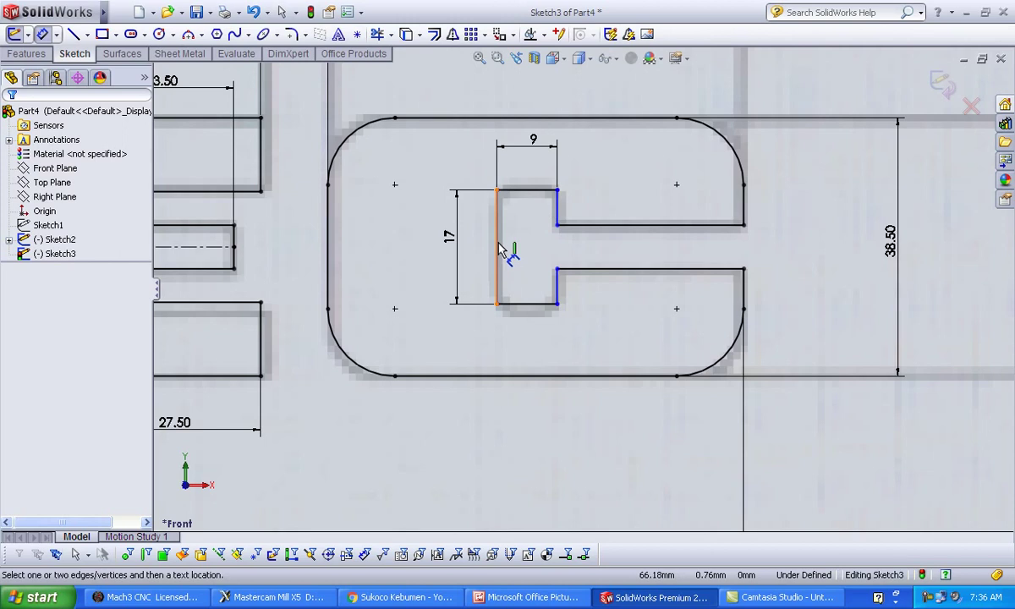
pyautogui.click(499, 247)
pyautogui.click(742, 282)
pyautogui.click(606, 421)
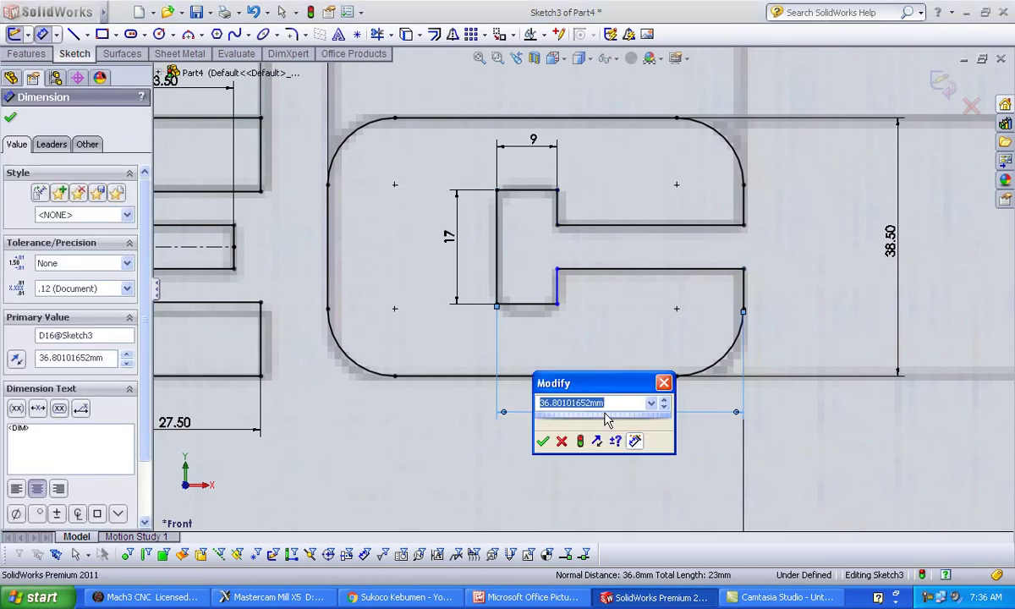
pyautogui.write('37')
pyautogui.press('Return')
# Vertically align the slot's two endpoints so Sketch3 becomes fully defined
pyautogui.rightClick(613, 296)
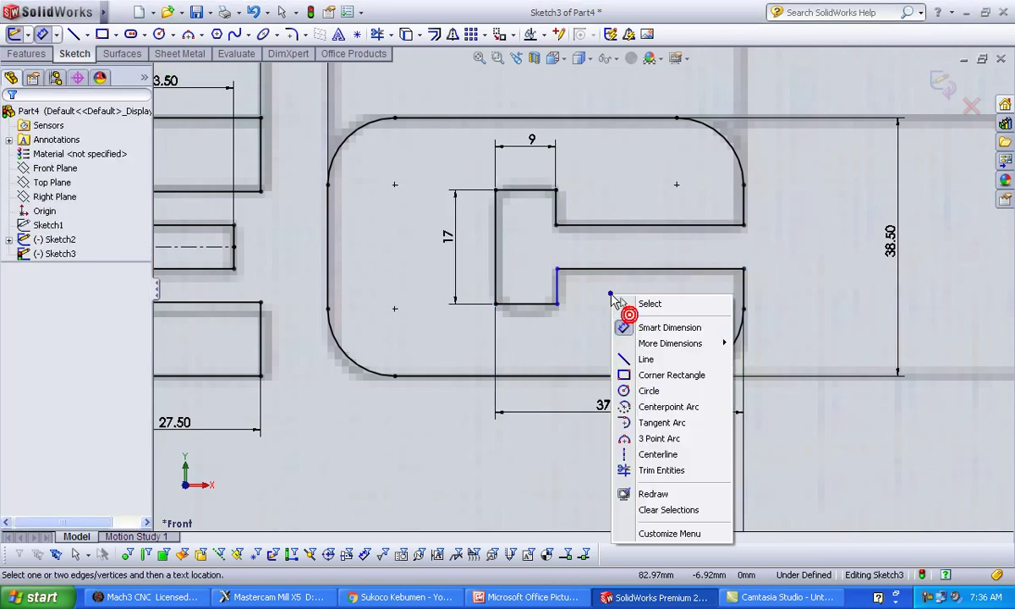
pyautogui.click(622, 302)
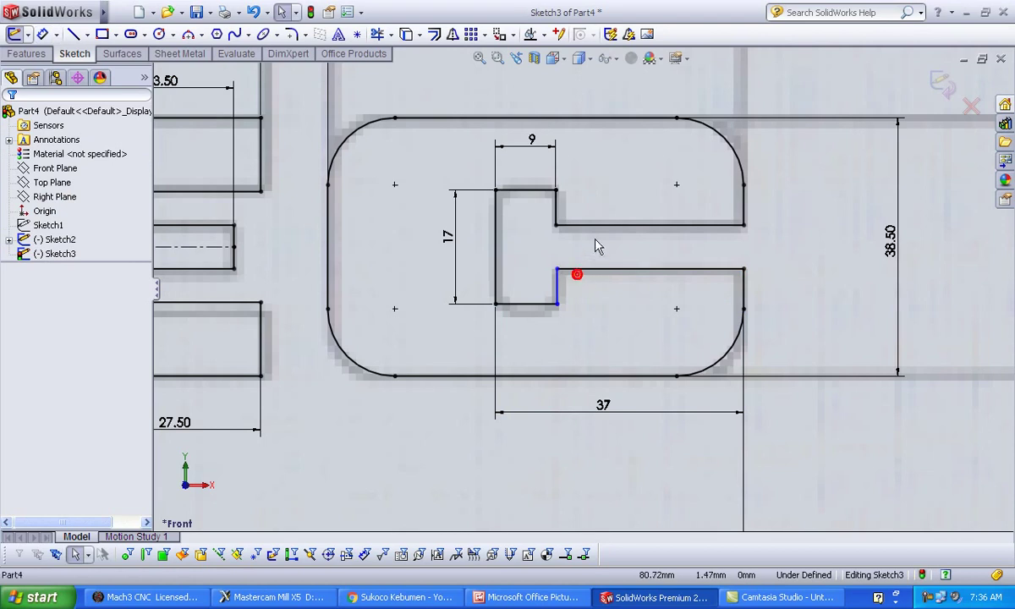
pyautogui.click(599, 225)
pyautogui.keyDown('ctrl'); pyautogui.click(594, 270); pyautogui.keyUp('ctrl')
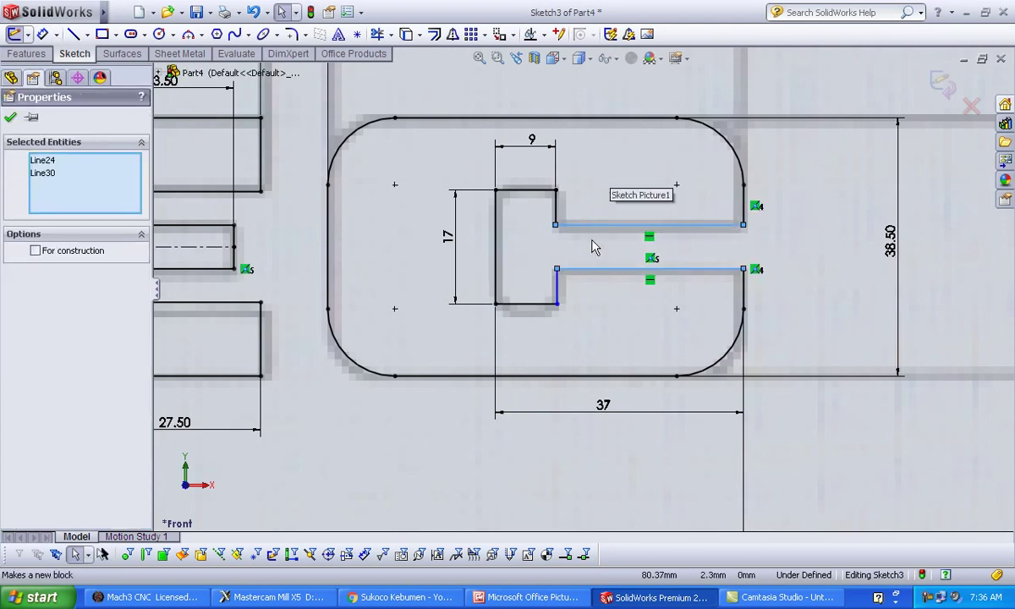
pyautogui.click(556, 284)
pyautogui.click(556, 269)
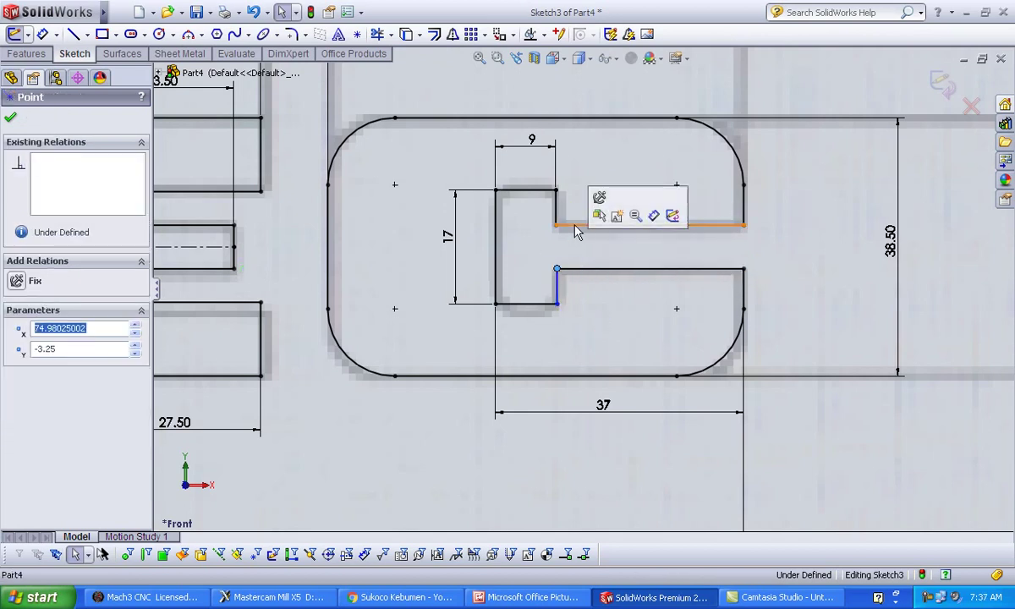
pyautogui.keyDown('ctrl'); pyautogui.click(556, 226); pyautogui.keyUp('ctrl')
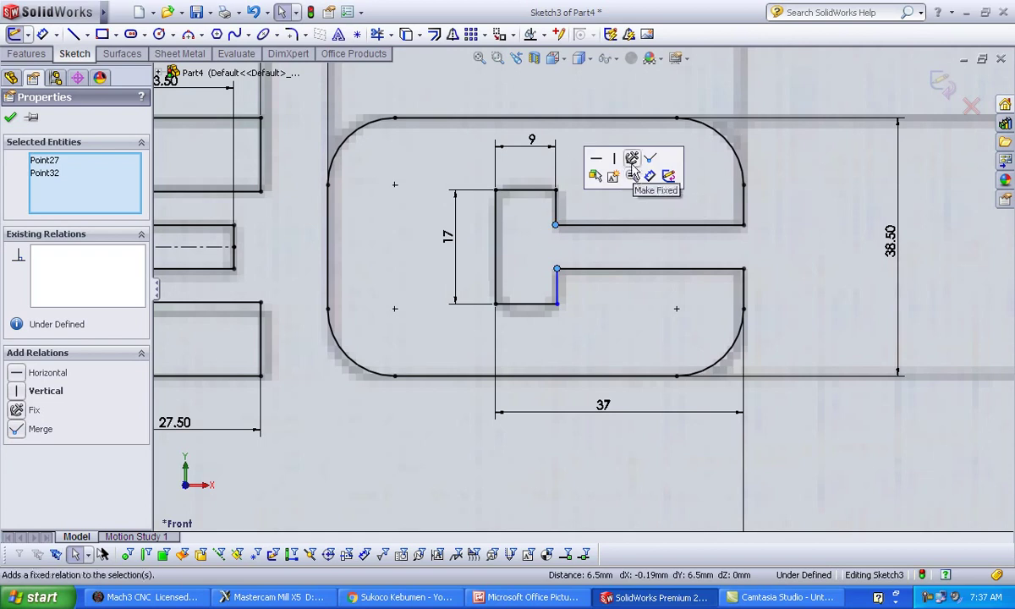
pyautogui.click(612, 155)
pyautogui.click(617, 302)
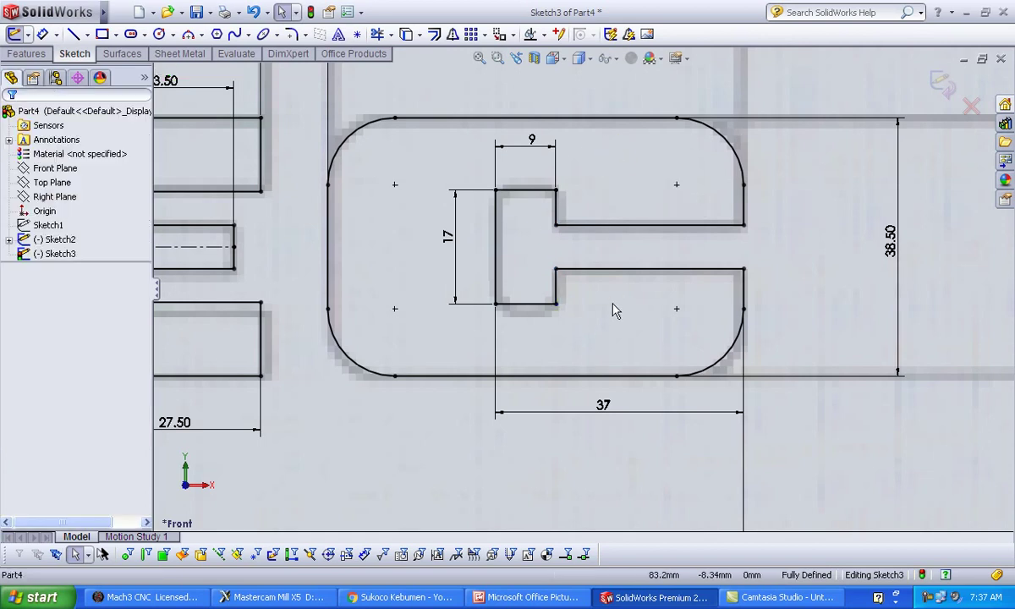
# Round the slot's inner corners with R3 sketch fillets, accepting the relation warning
pyautogui.moveTo(615, 309); pyautogui.dragTo(658, 351, button='right')
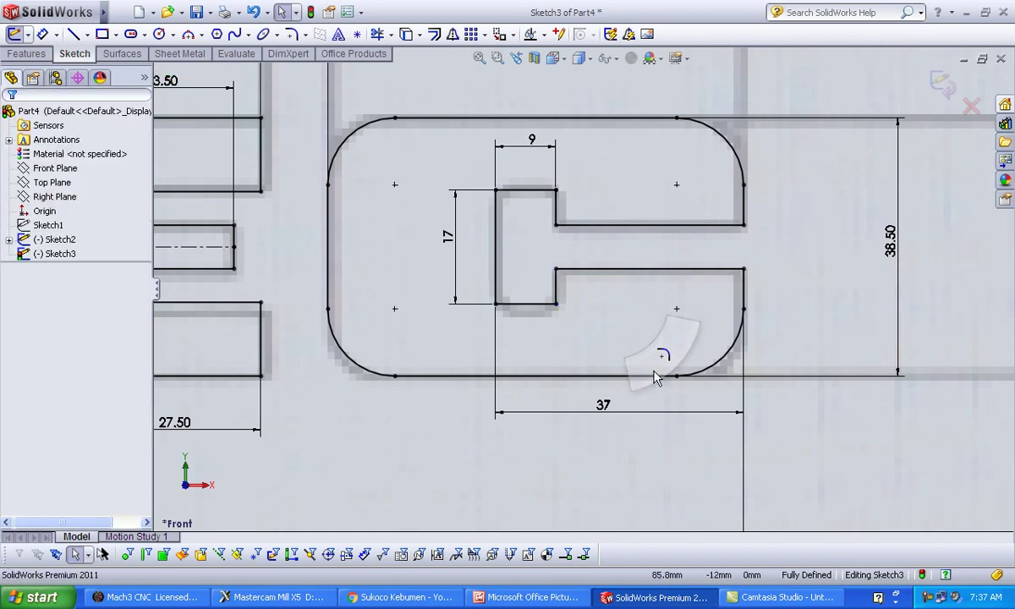
pyautogui.click(554, 193)
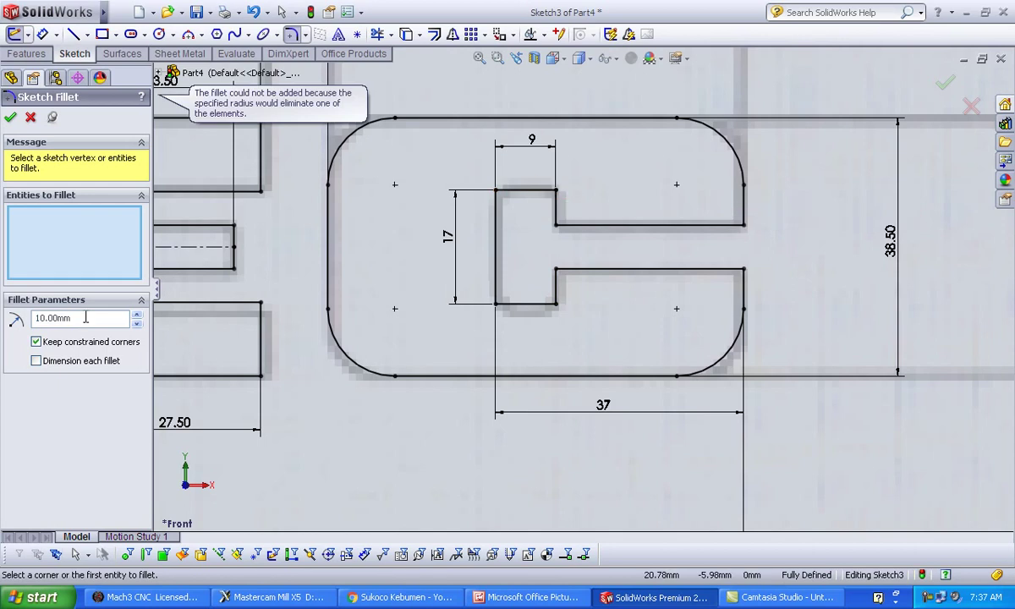
pyautogui.write('5')
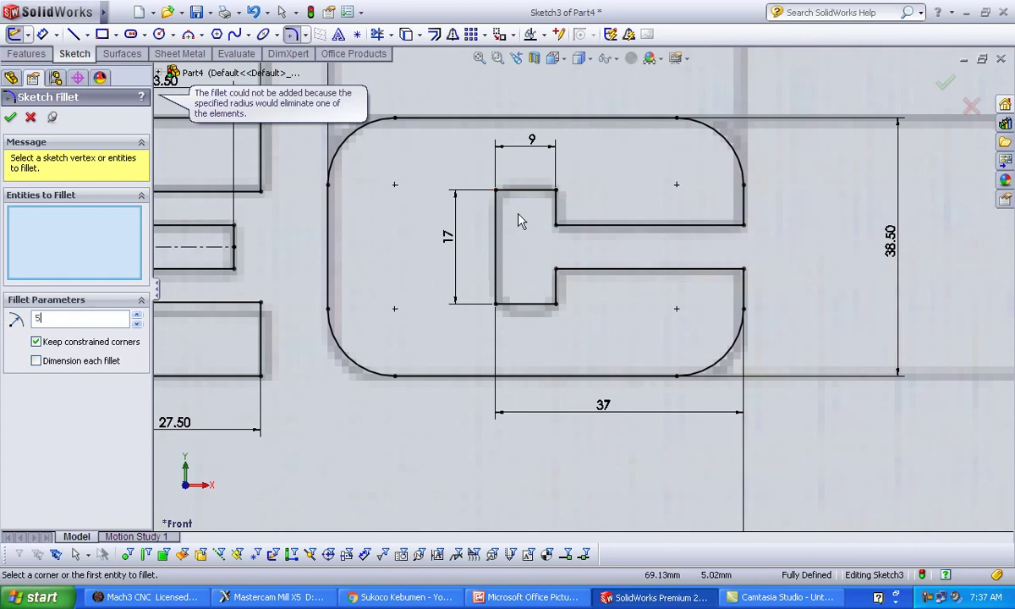
pyautogui.click(556, 189)
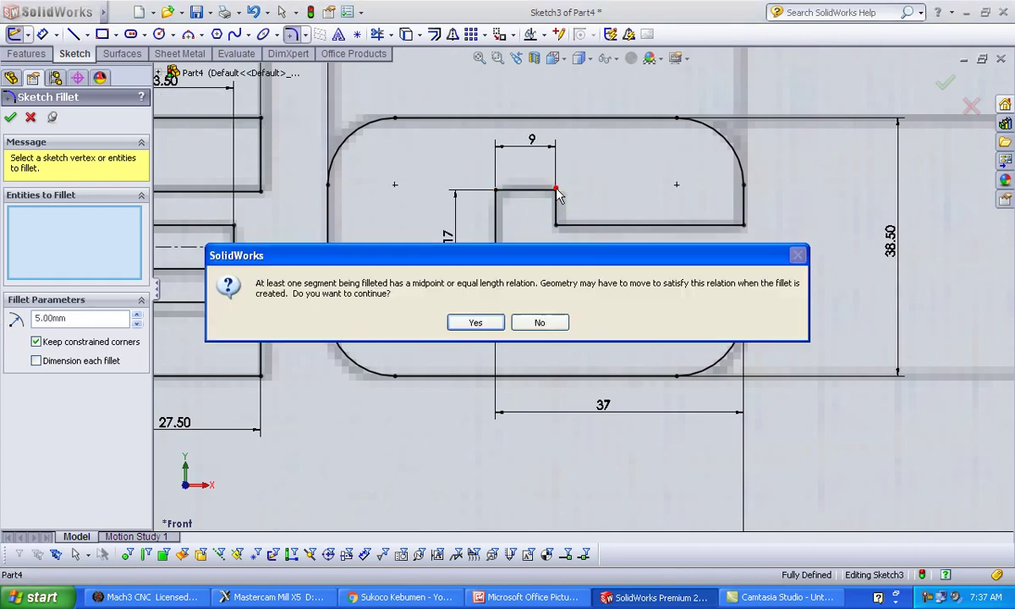
pyautogui.click(499, 324)
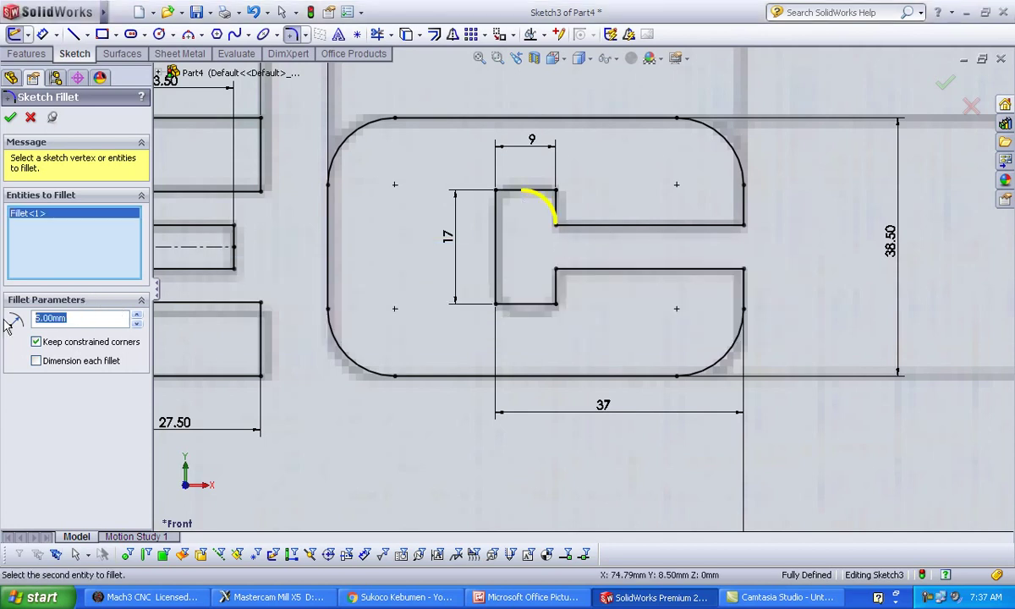
pyautogui.click(497, 191)
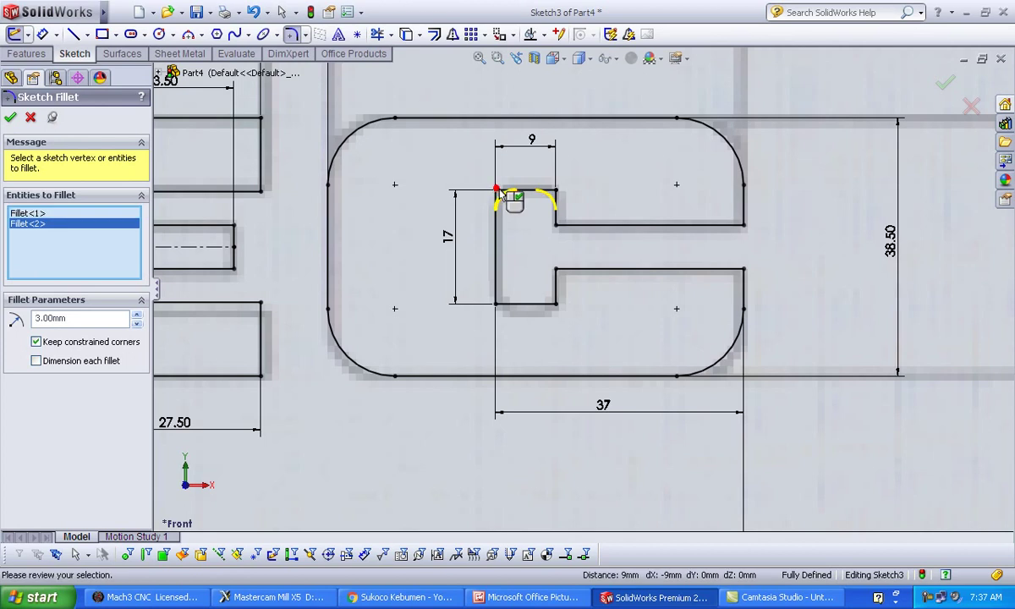
pyautogui.click(497, 303)
pyautogui.click(556, 304)
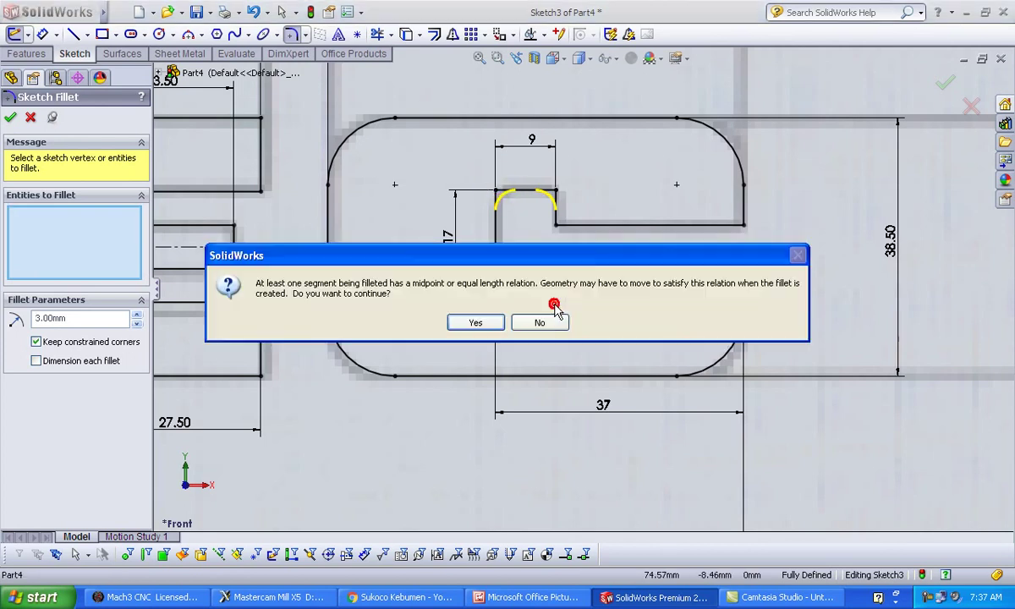
pyautogui.click(476, 324)
pyautogui.press('Return')
pyautogui.press('Escape')
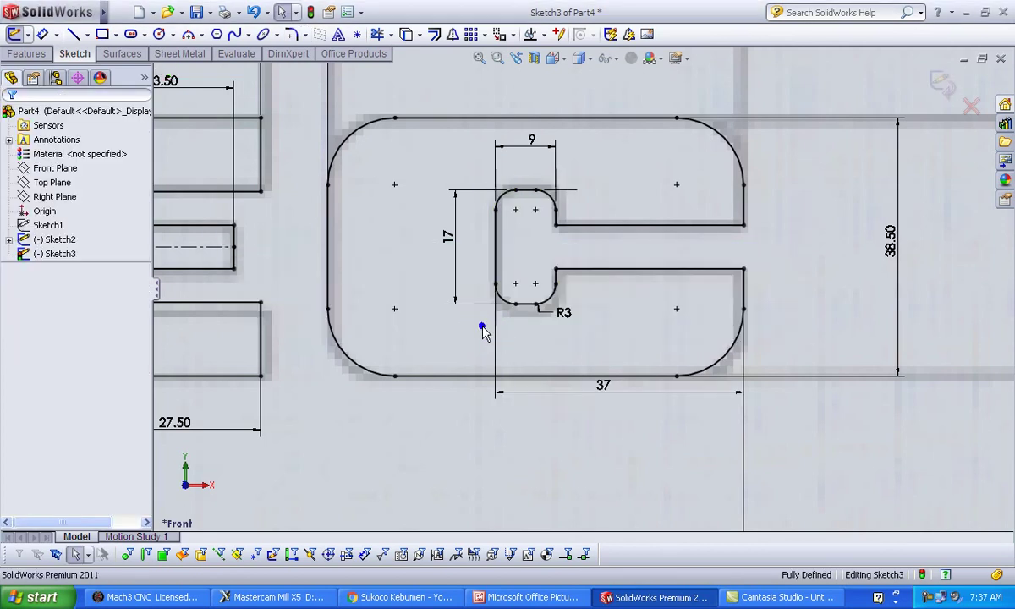
# Zoom out to the whole drawing and exit the letter sketch
pyautogui.press('f')
pyautogui.scroll(3, 488, 332)
pyautogui.scroll(3, 507, 318)
pyautogui.scroll(2, 518, 311)
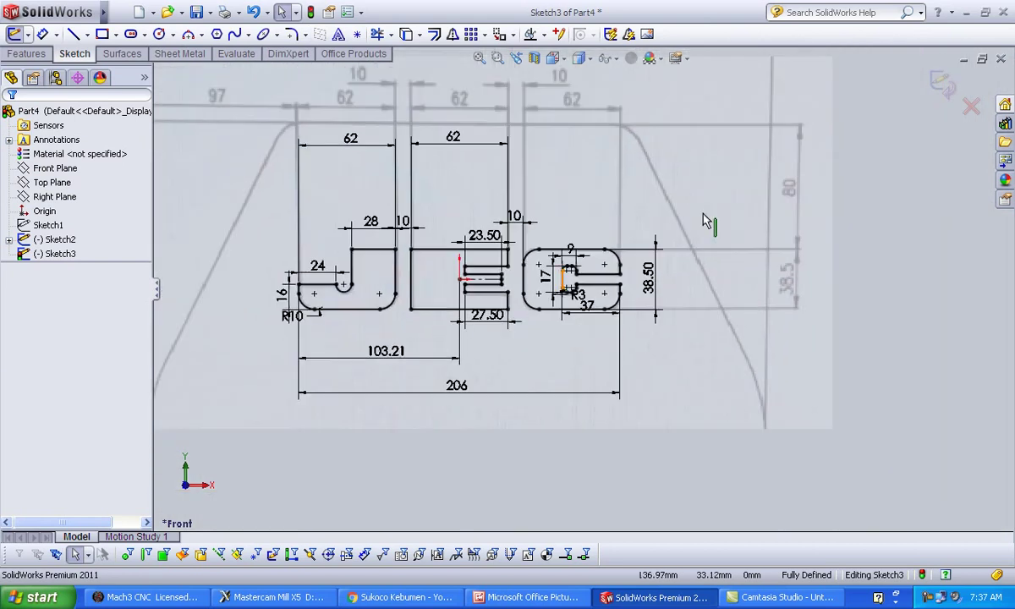
pyautogui.click(942, 82)
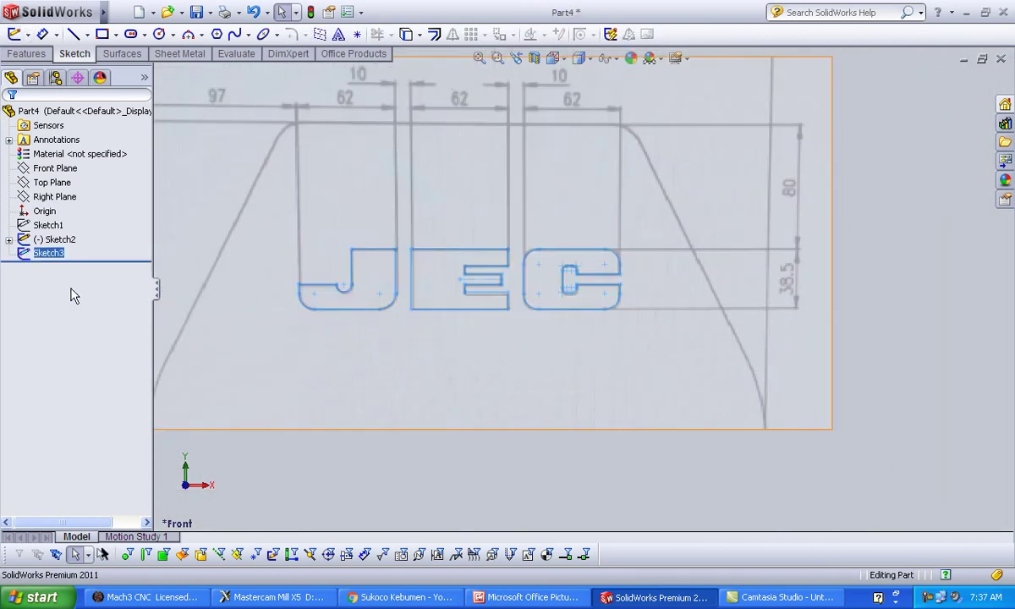
# Hide the Sketch2 reference picture and select Sketch3 to show its dimensions
pyautogui.click(30, 242)
pyautogui.click(49, 196)
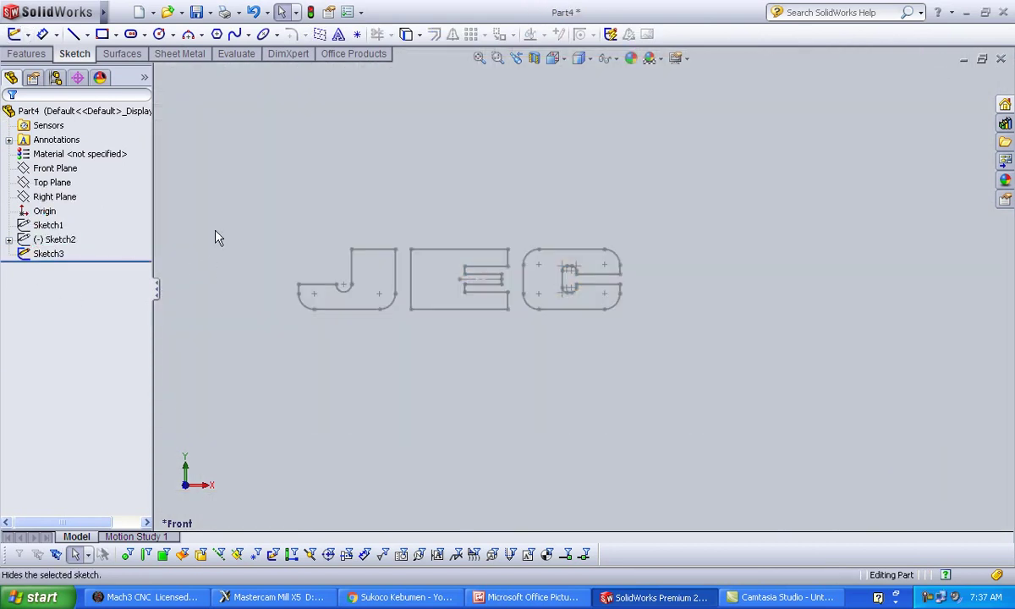
pyautogui.click(30, 254)
pyautogui.doubleClick(24, 255)
pyautogui.click(26, 53)
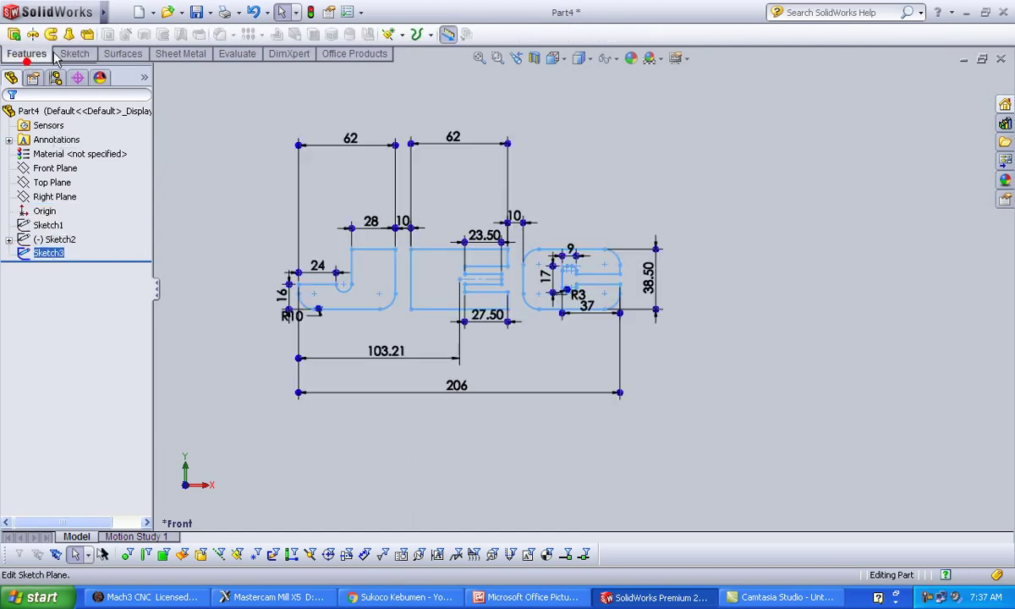
# Boss-extrude Sketch3 Blind 10 mm into solid JEC letters and inspect them
pyautogui.click(15, 34)
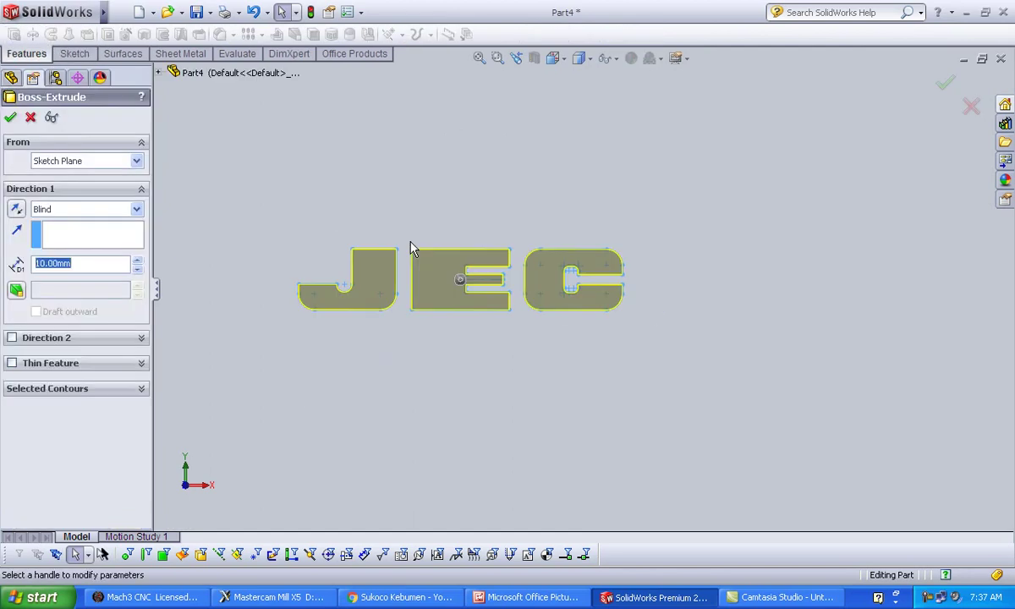
pyautogui.click(11, 120)
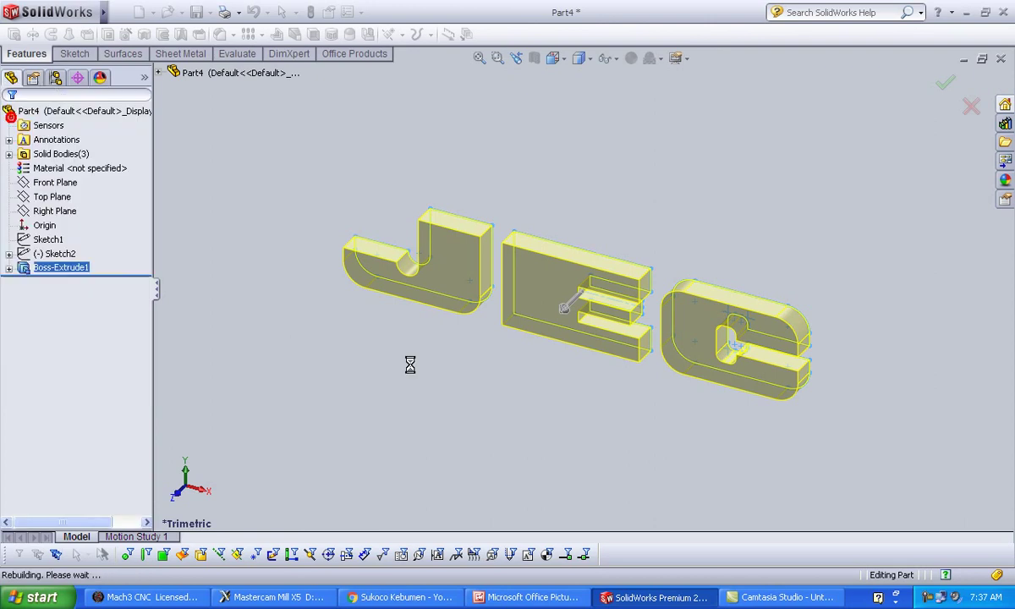
pyautogui.moveTo(577, 403); pyautogui.dragTo(711, 356, button='middle')
pyautogui.moveTo(692, 434); pyautogui.dragTo(669, 413, button='right')
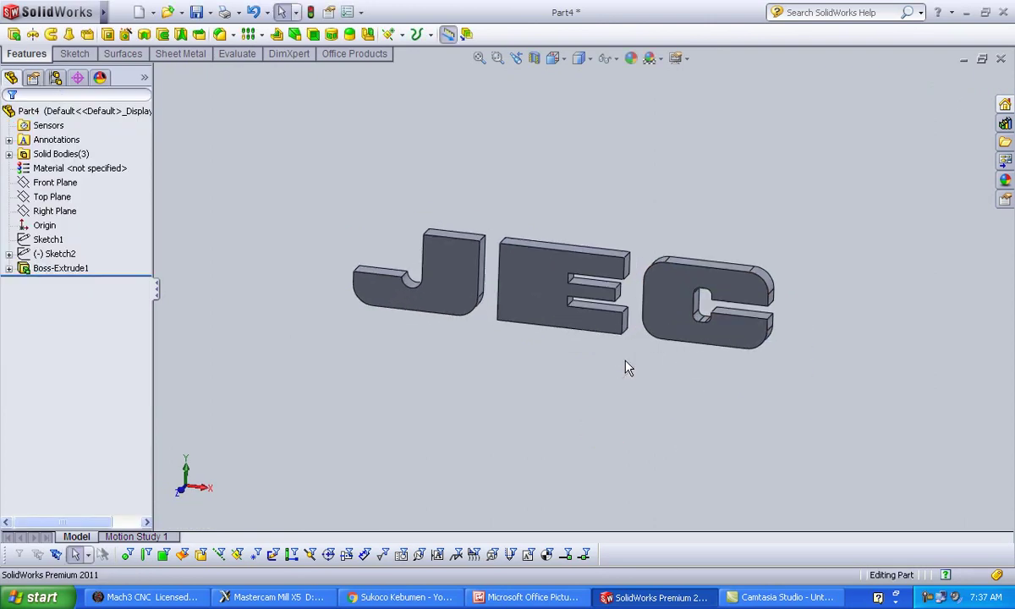
# Show the Sketch2 reference picture behind the letters for comparison, then hide it again
pyautogui.click(57, 253)
pyautogui.click(66, 226)
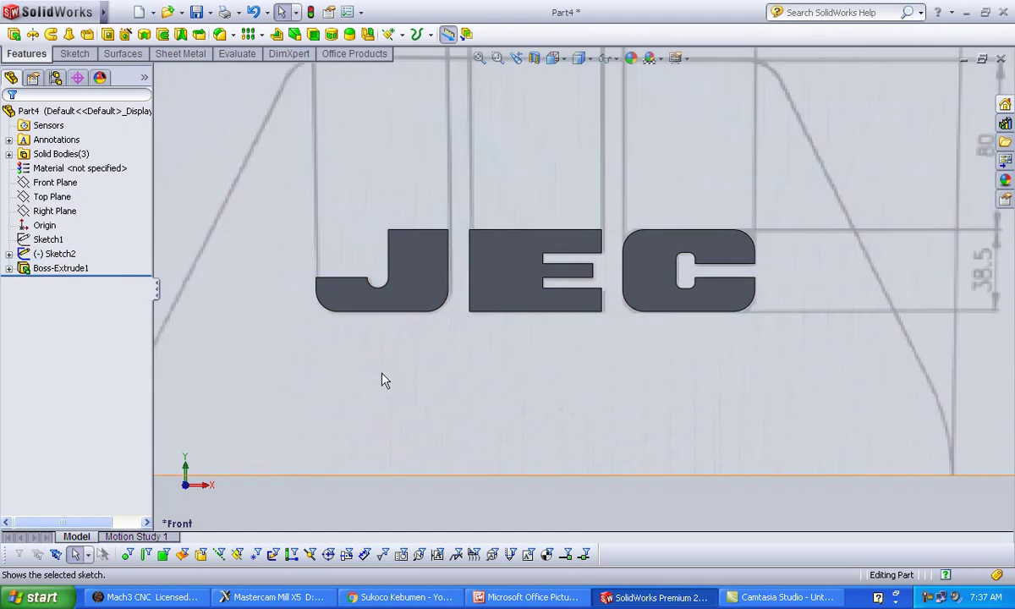
pyautogui.press('f')
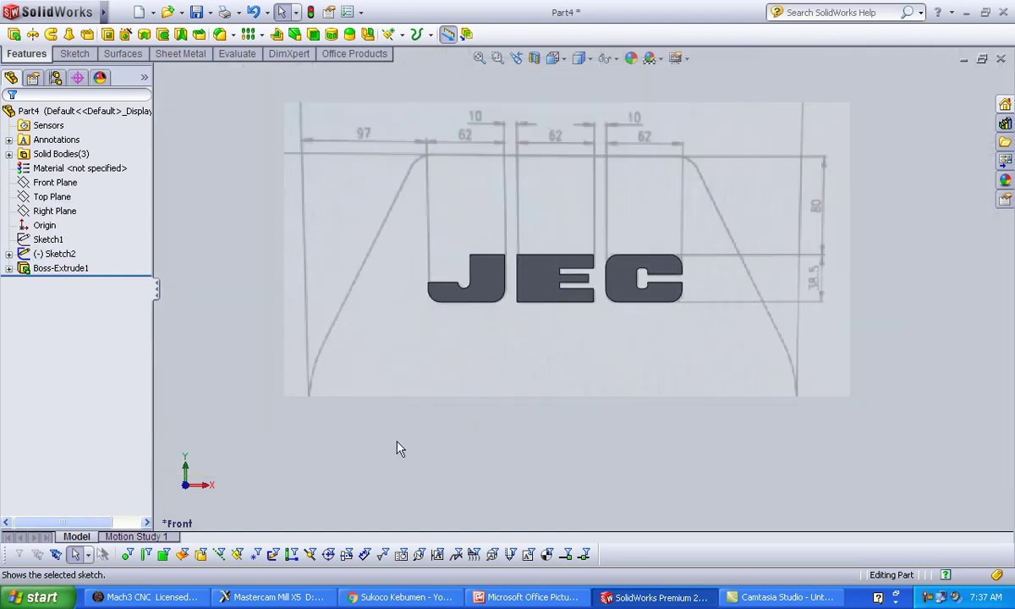
pyautogui.click(26, 254)
pyautogui.click(36, 226)
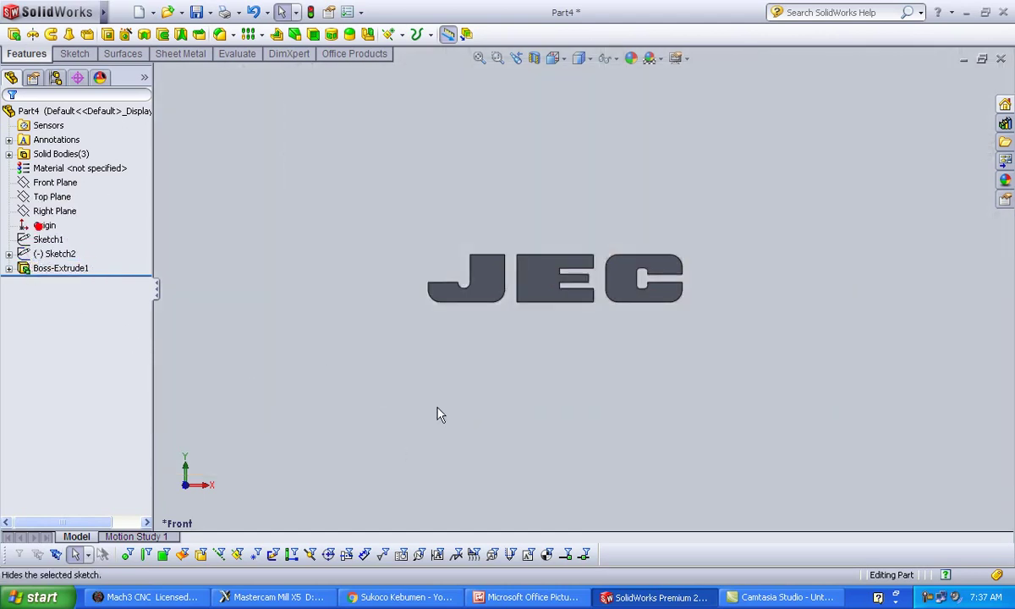